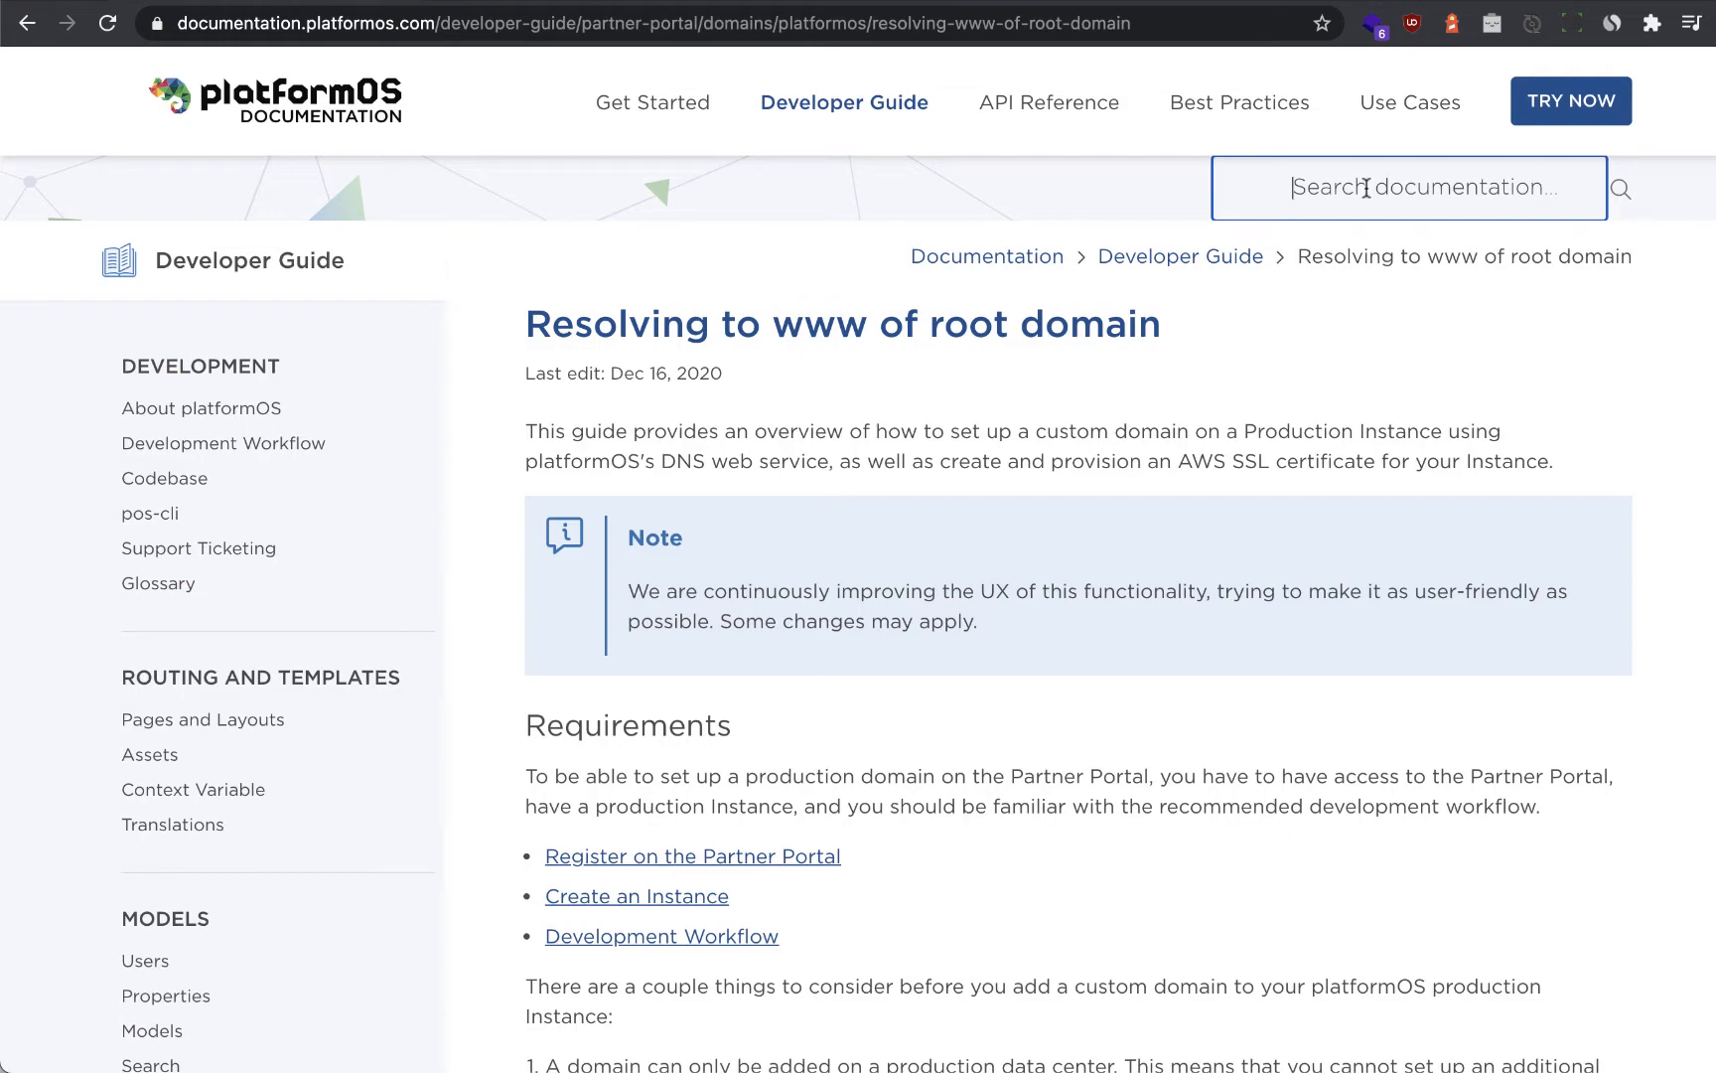
- Search the documentation for "dns platformos" and open the guide on platformOS DNS and resolving to www of root domain
text(dns)
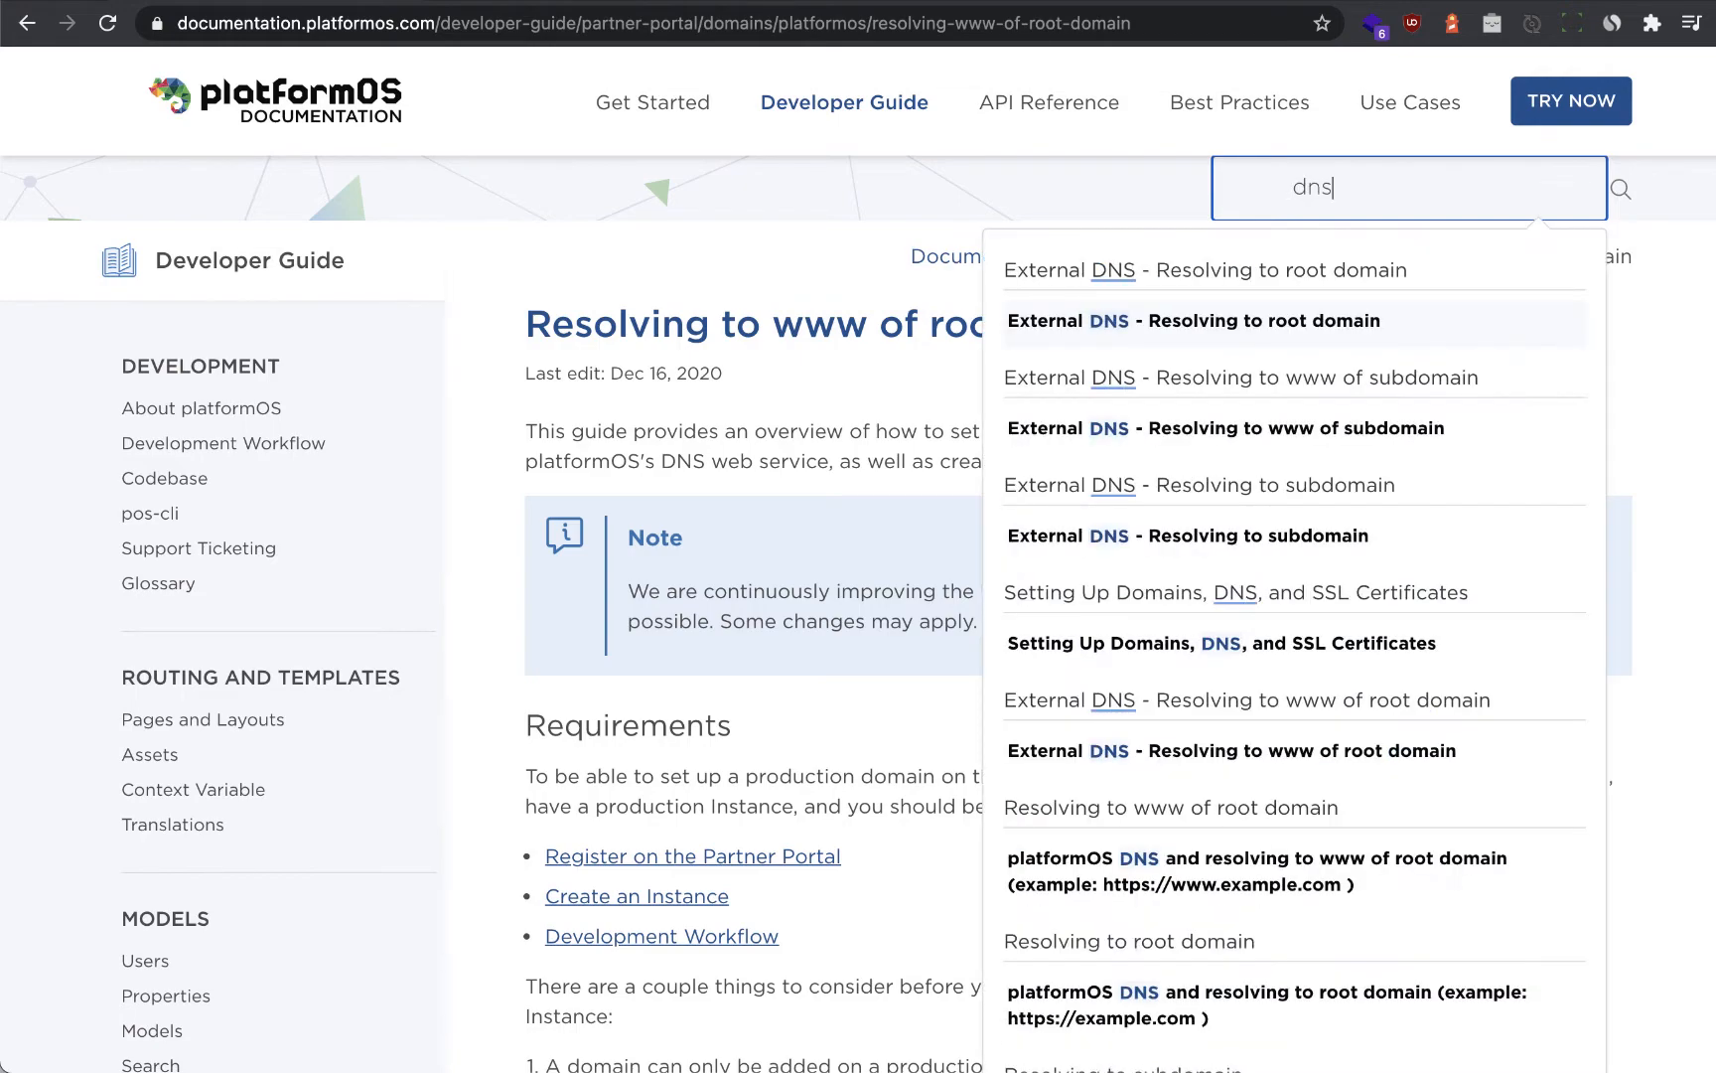
text( platform)
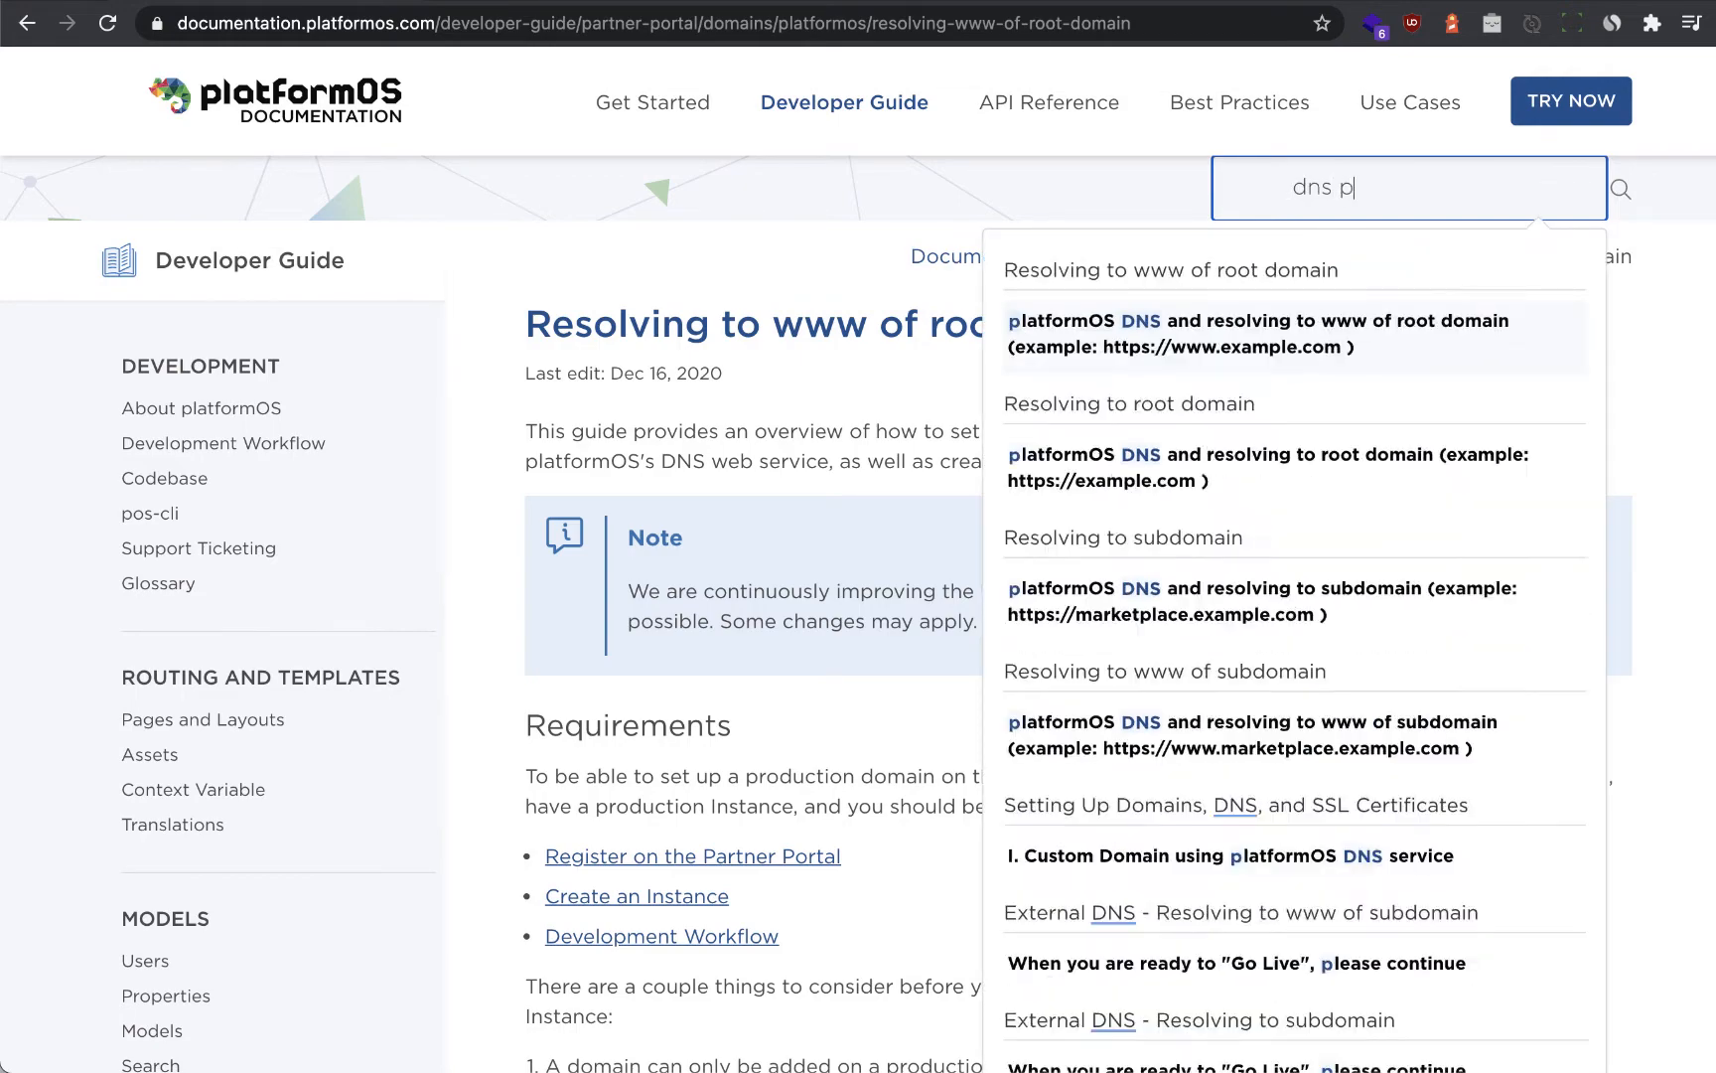
text(os)
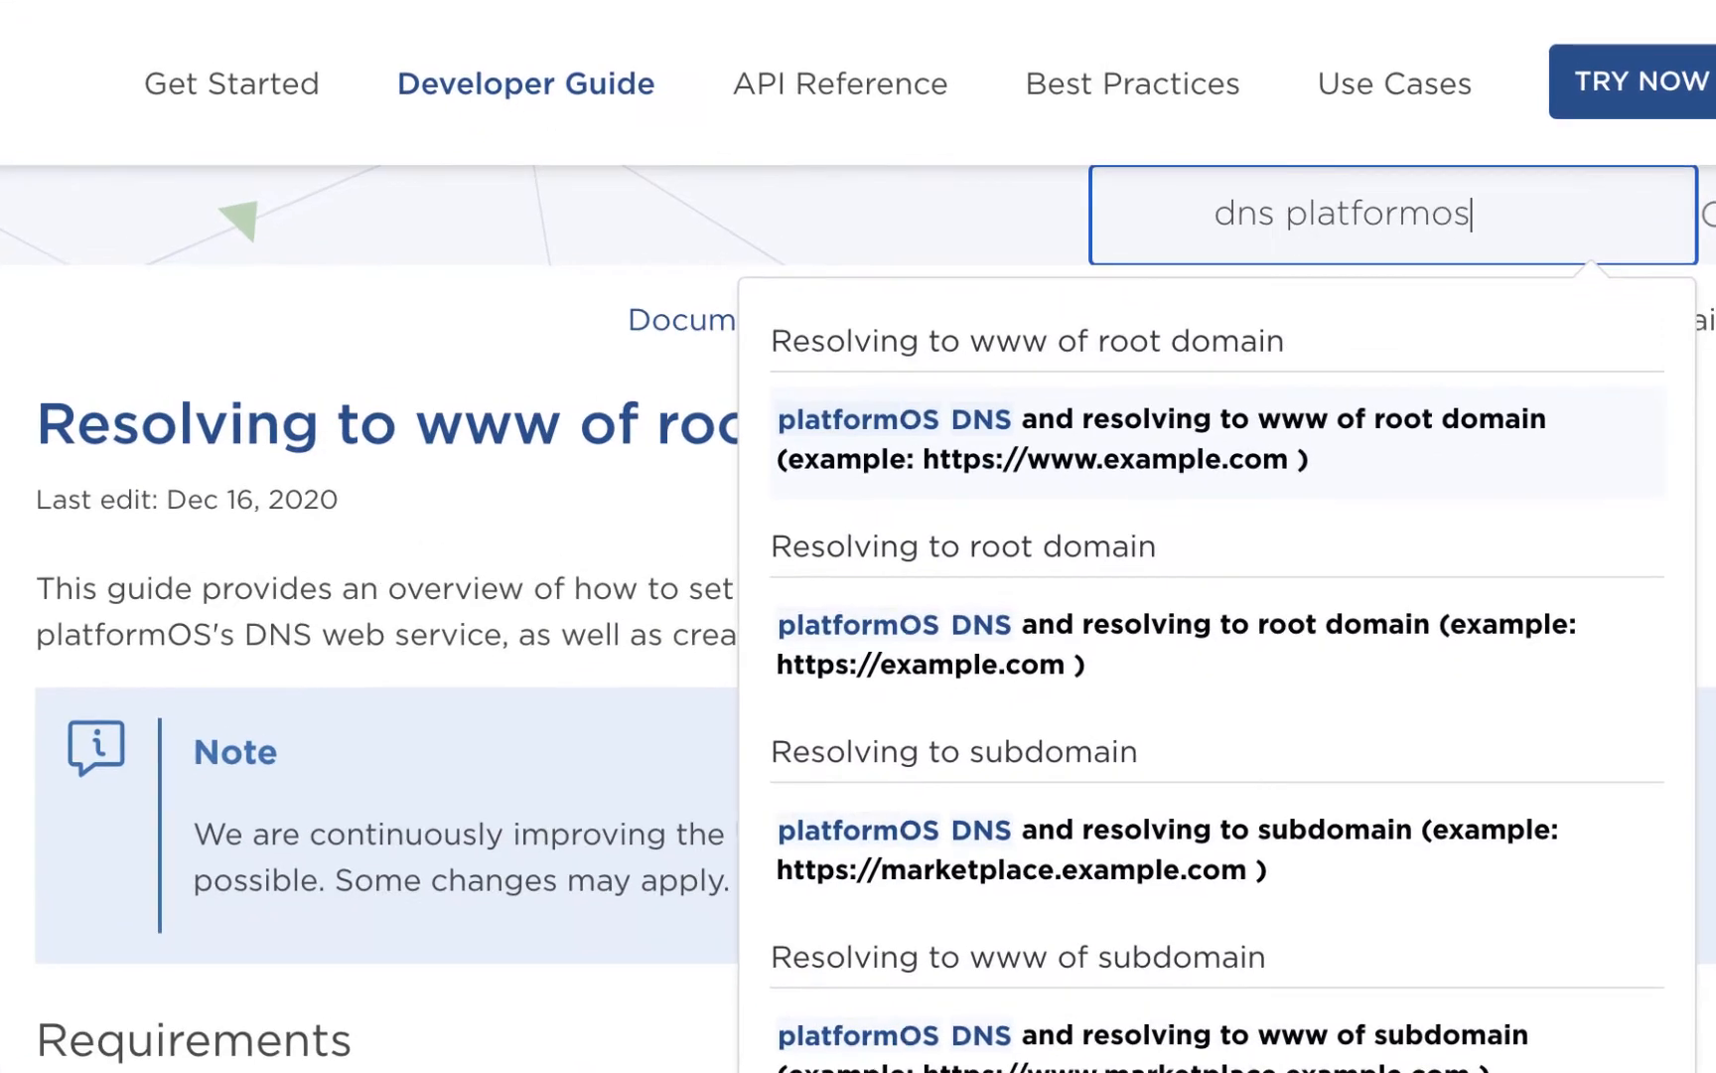
click(1104, 434)
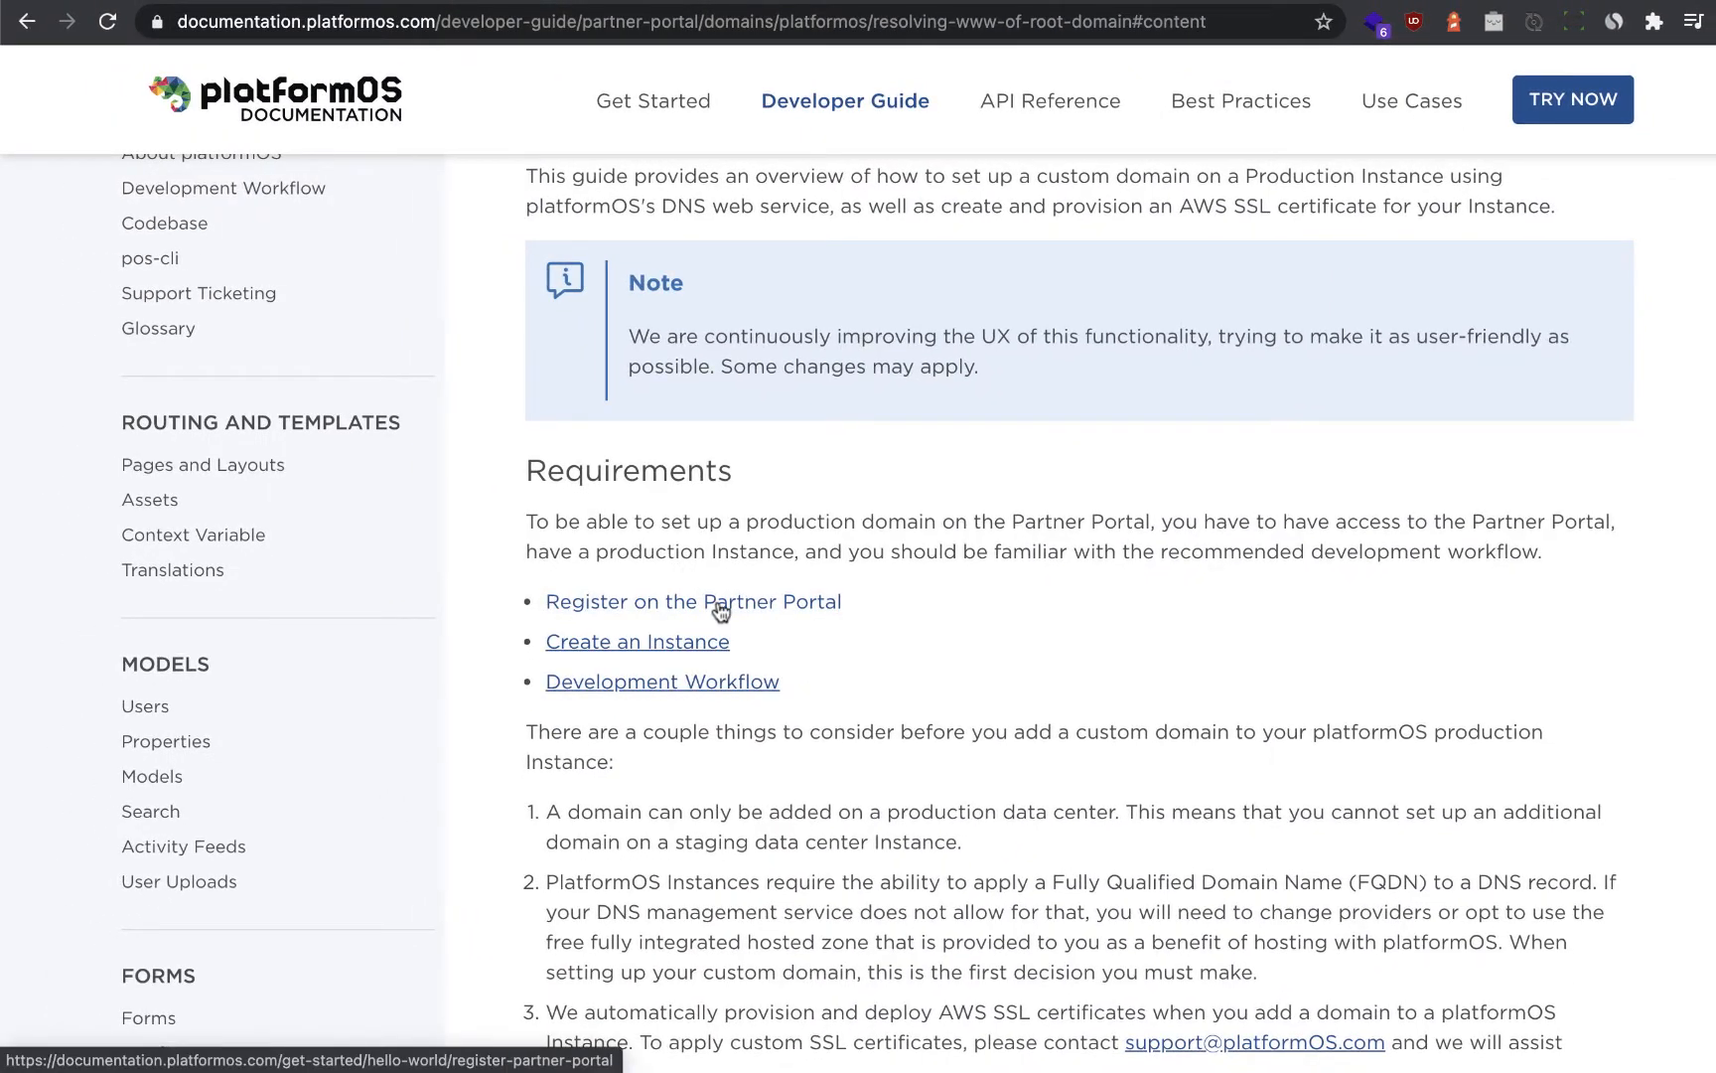
- Switch to the MVP Marketplace site and look over its home page
click(847, 0)
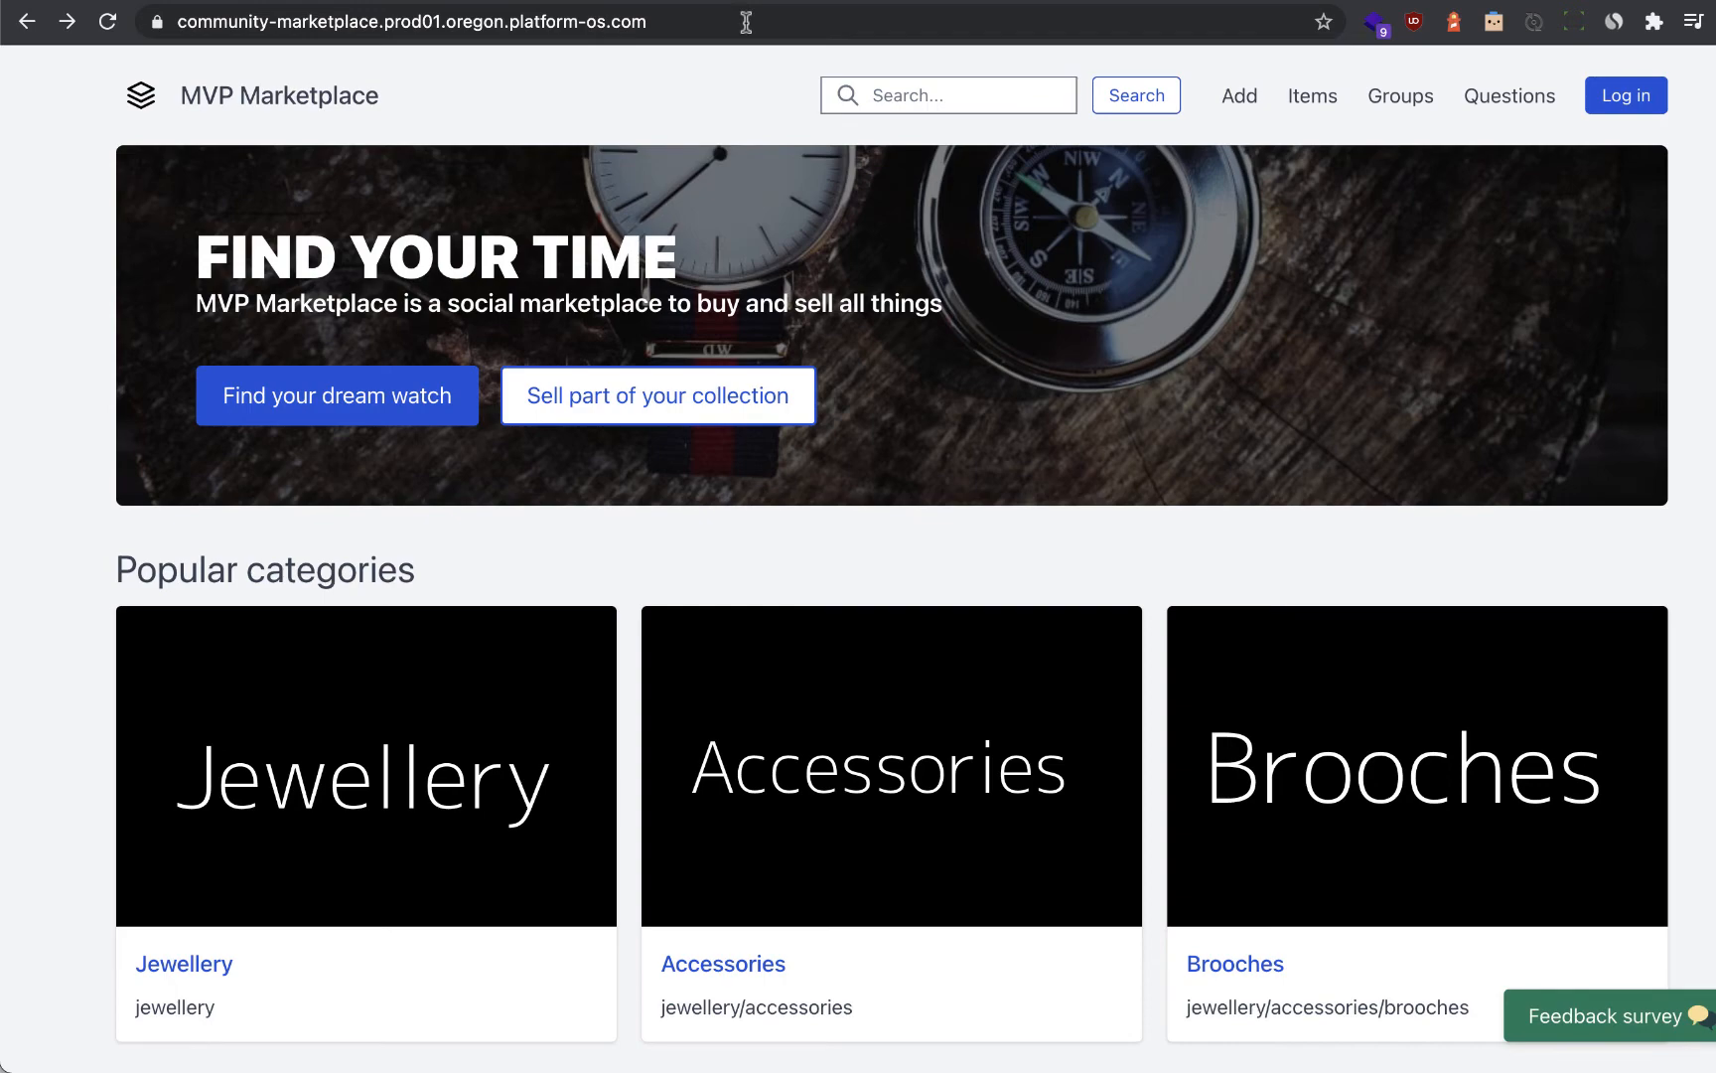
scroll(835, 623, down, 5)
scroll(836, 626, up, 5)
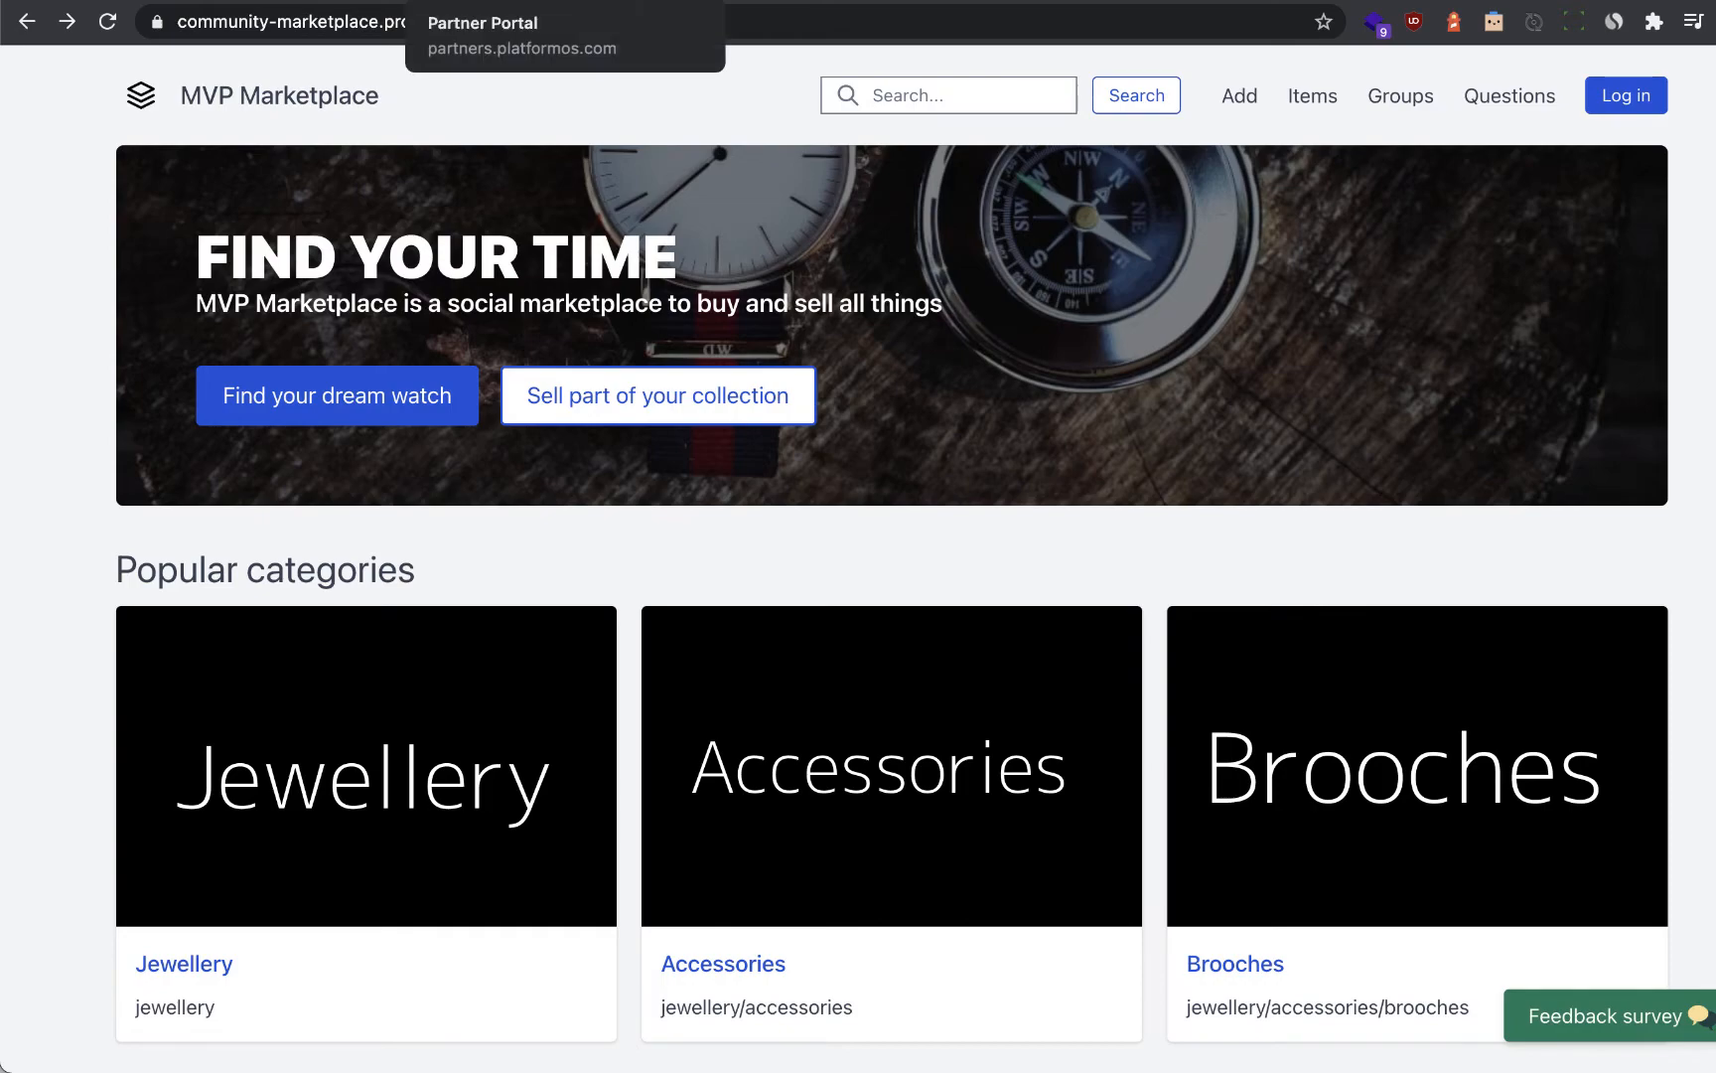
- Switch to the Partner Portal and open the domain management page of the Community Marketplace instance
click(517, 1)
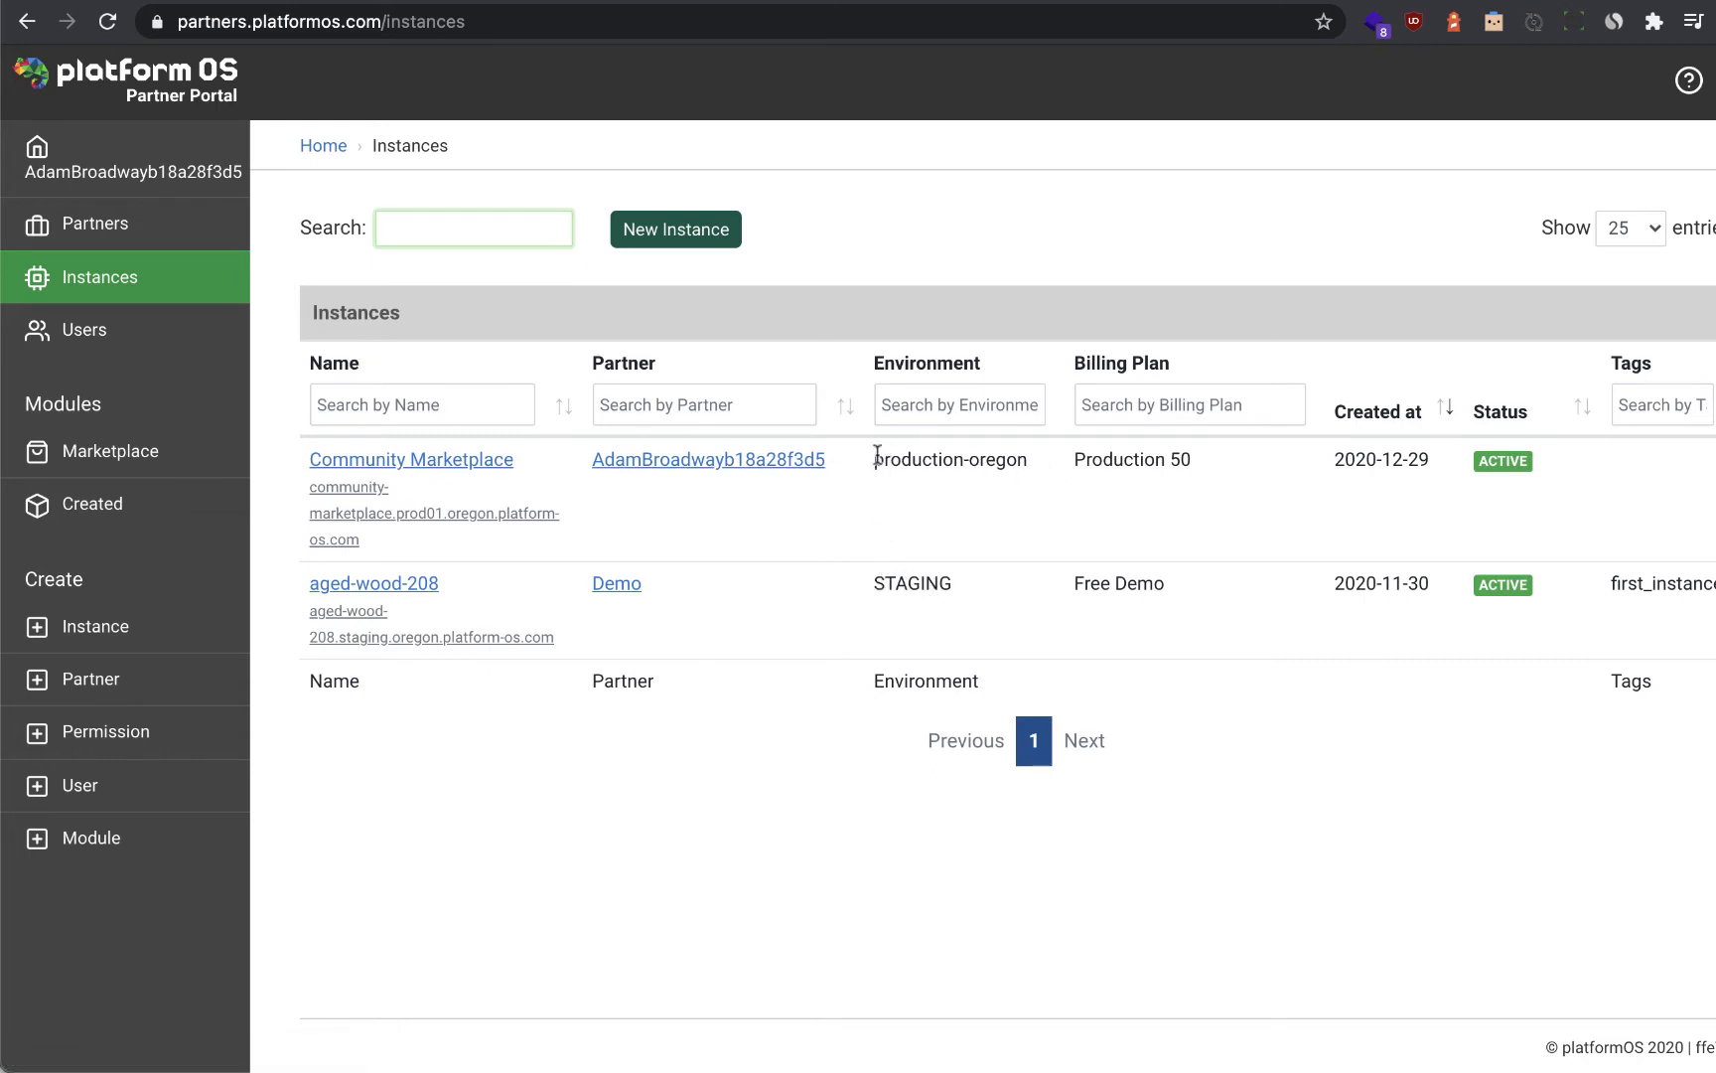
click(418, 465)
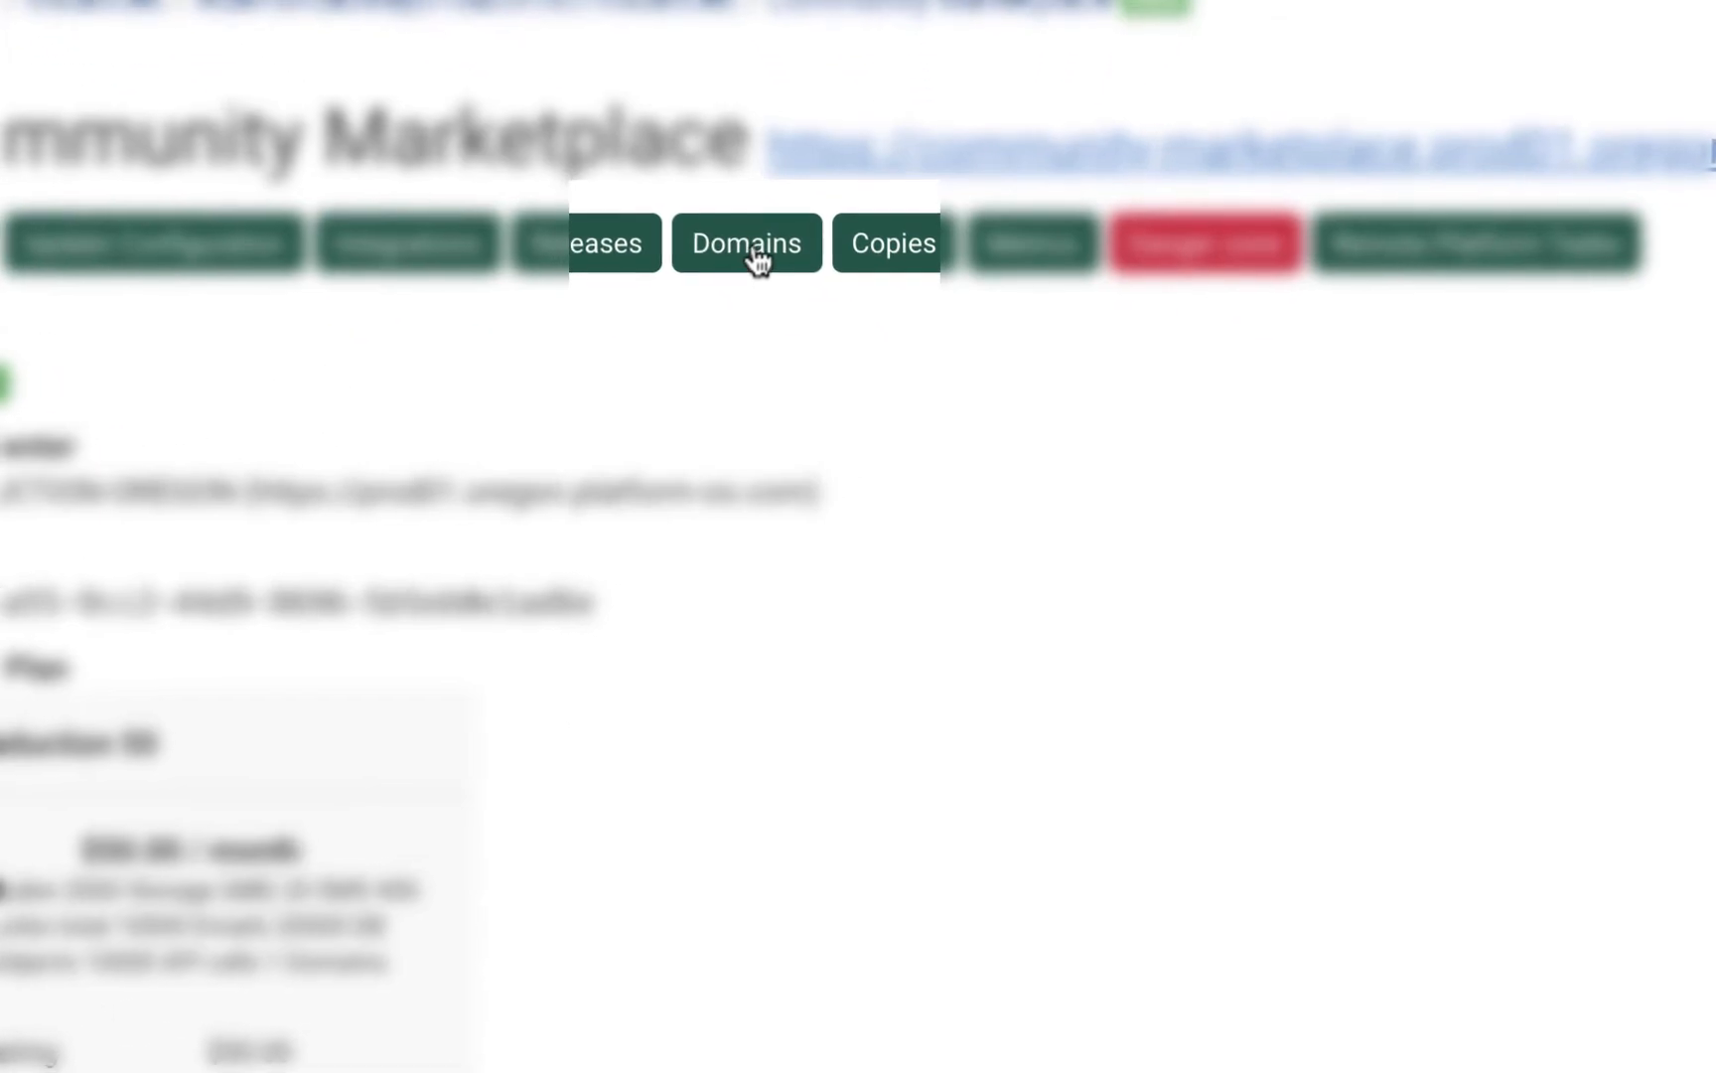
click(755, 248)
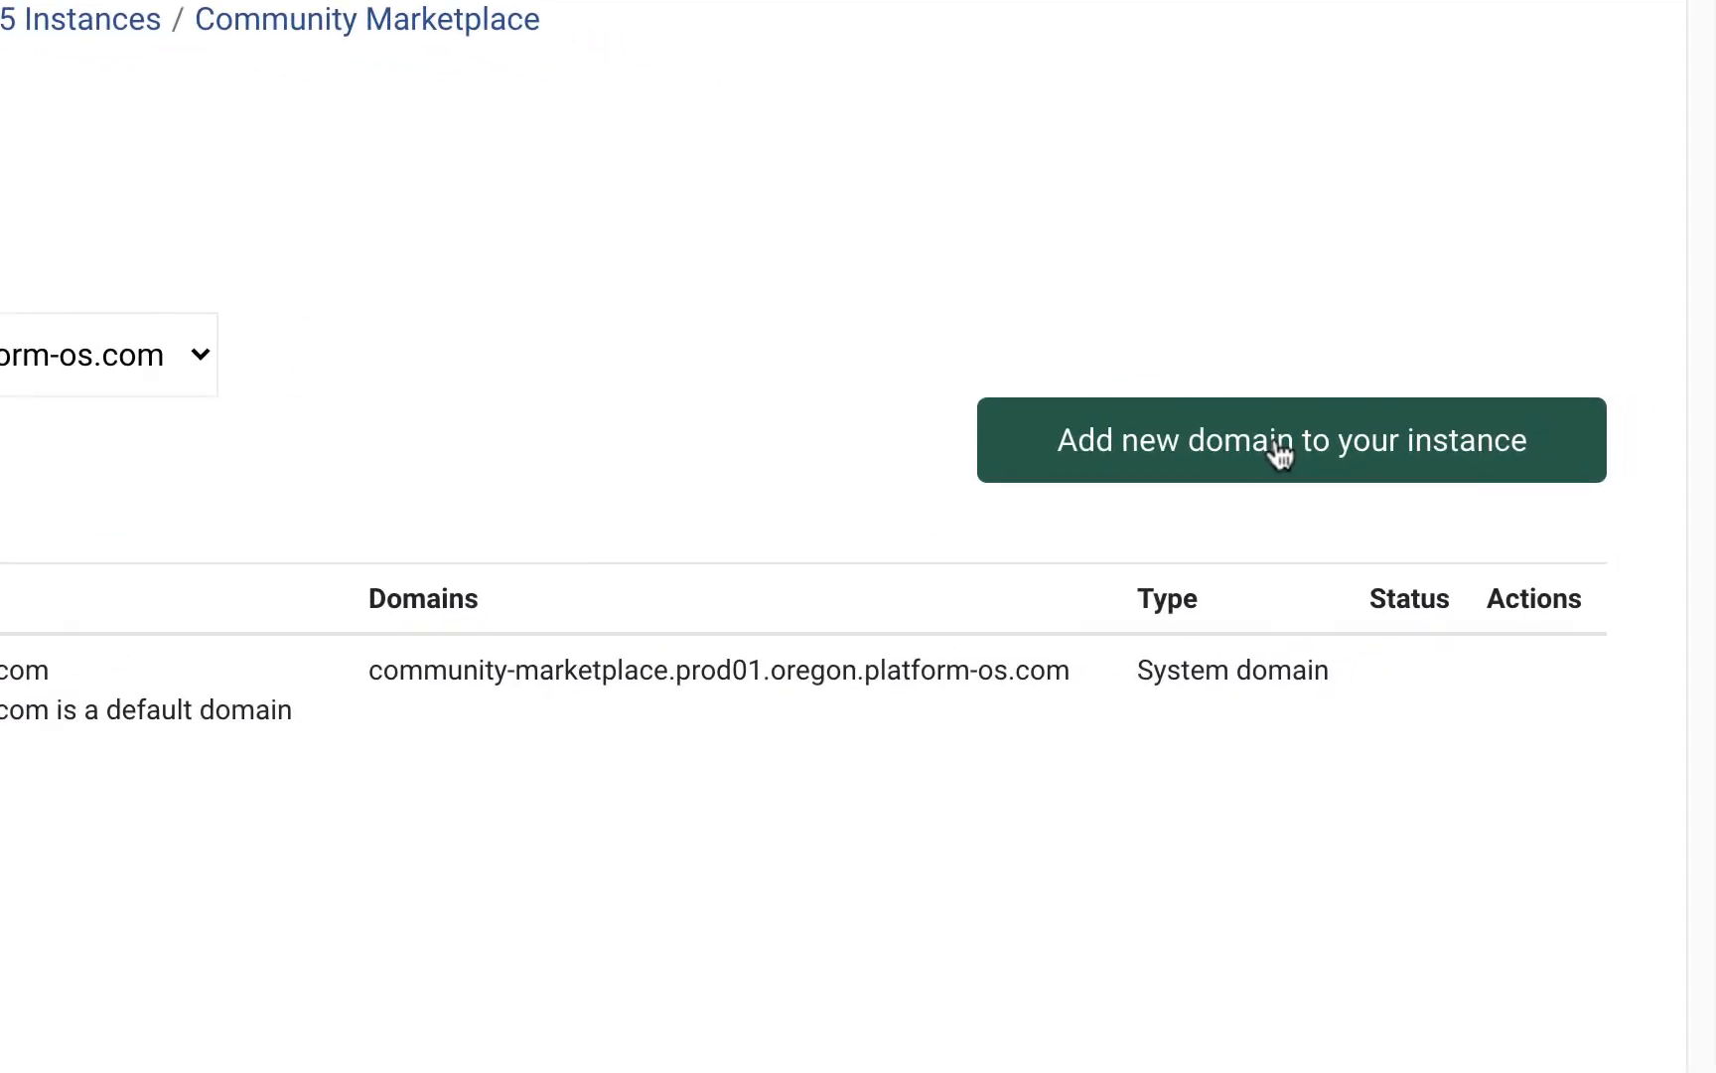
- Register my-saas-app.com as a new domain for the instance using a DNS Zone, set as default
click(1281, 452)
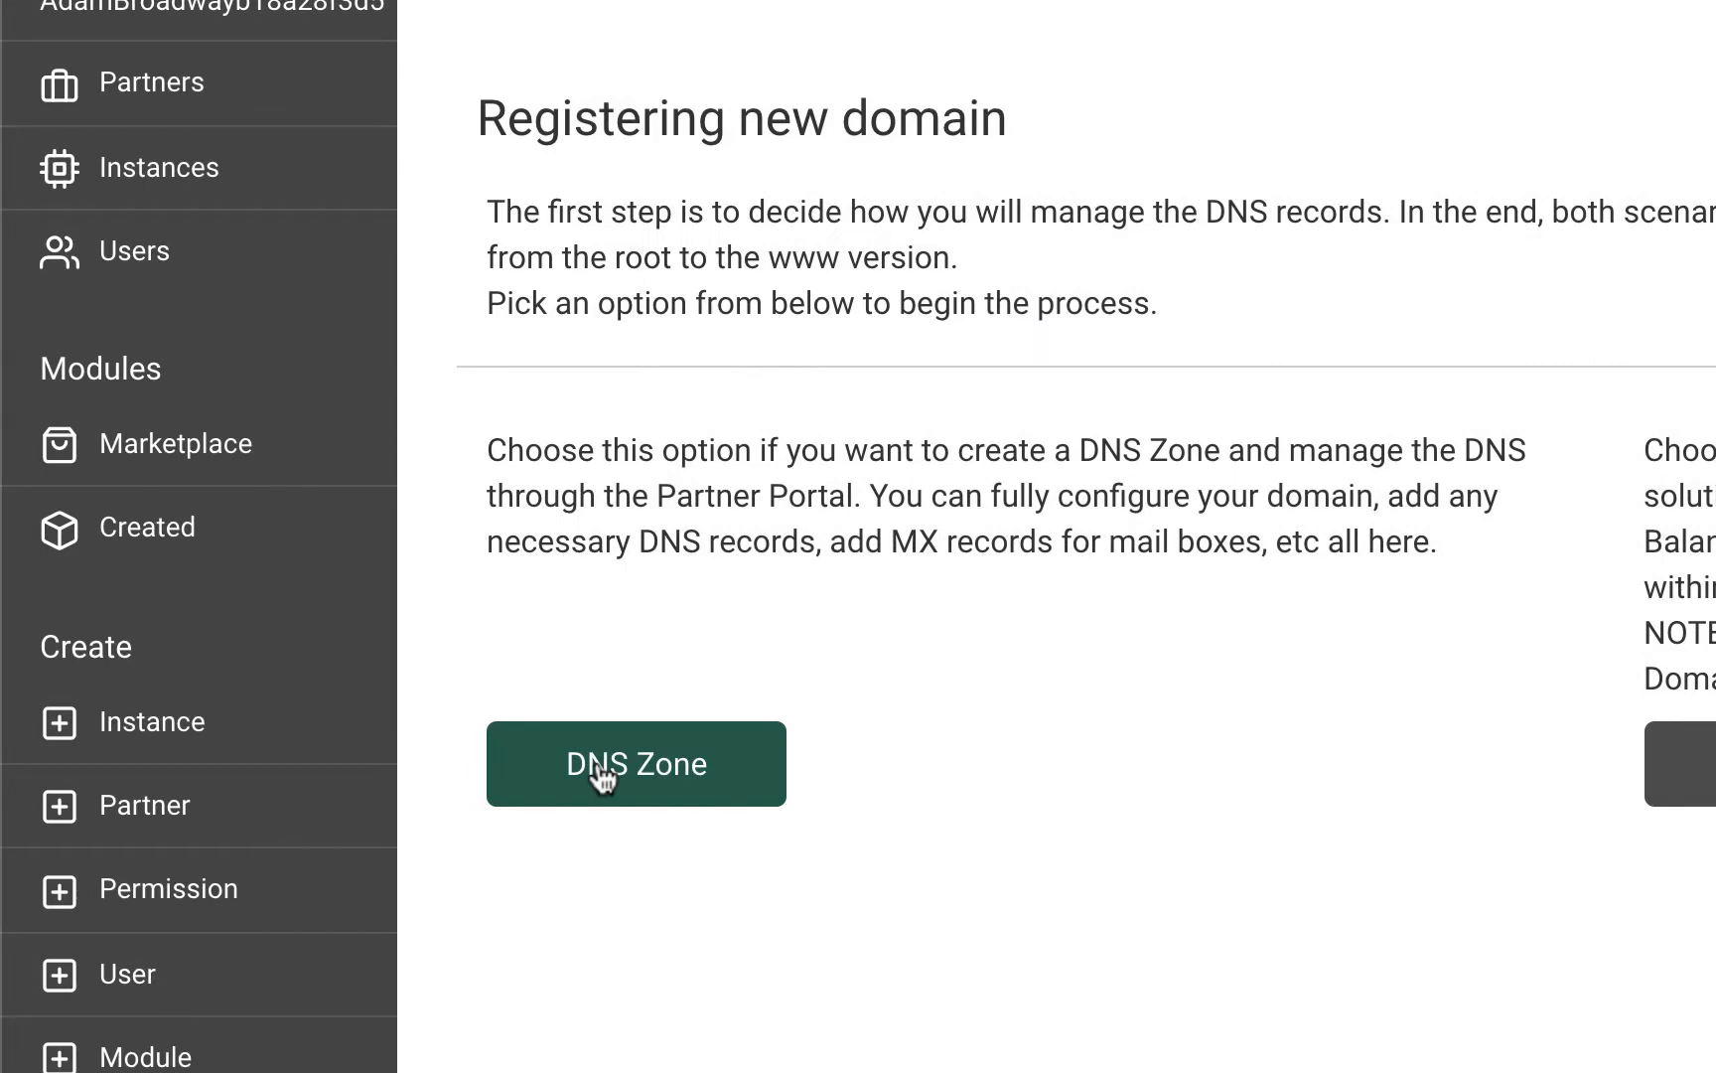
click(602, 777)
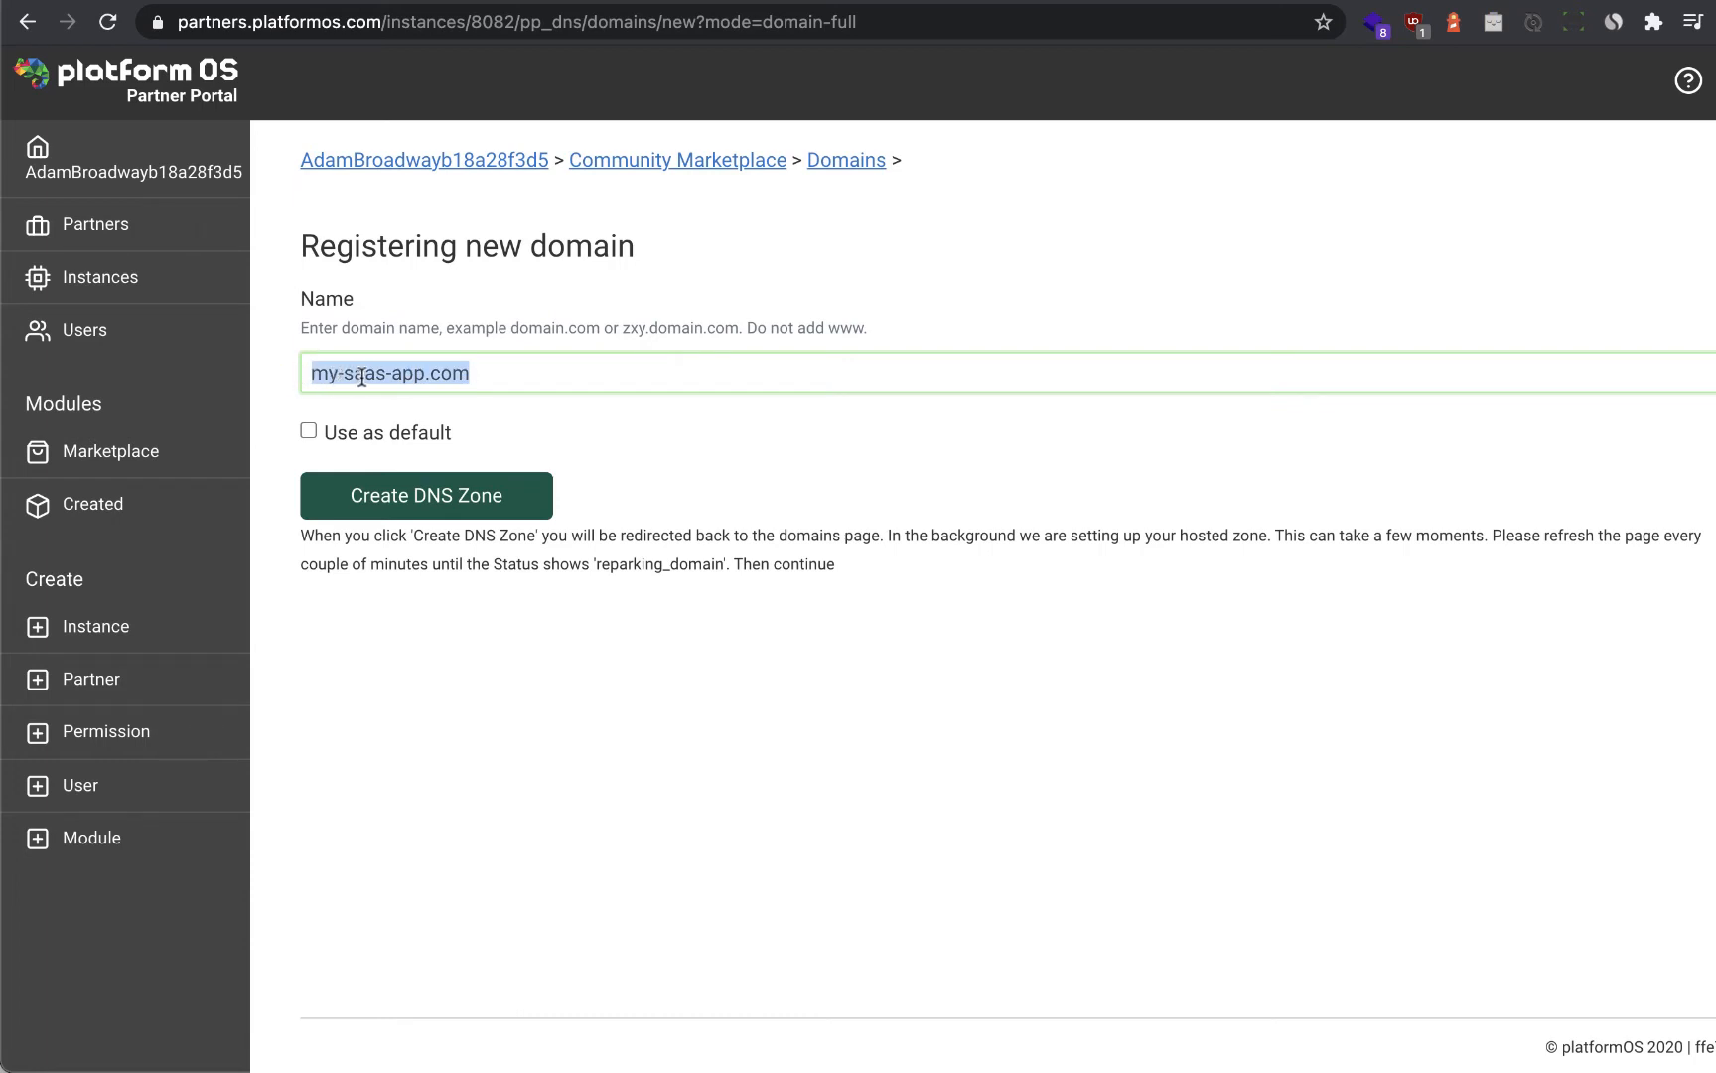
click(519, 373)
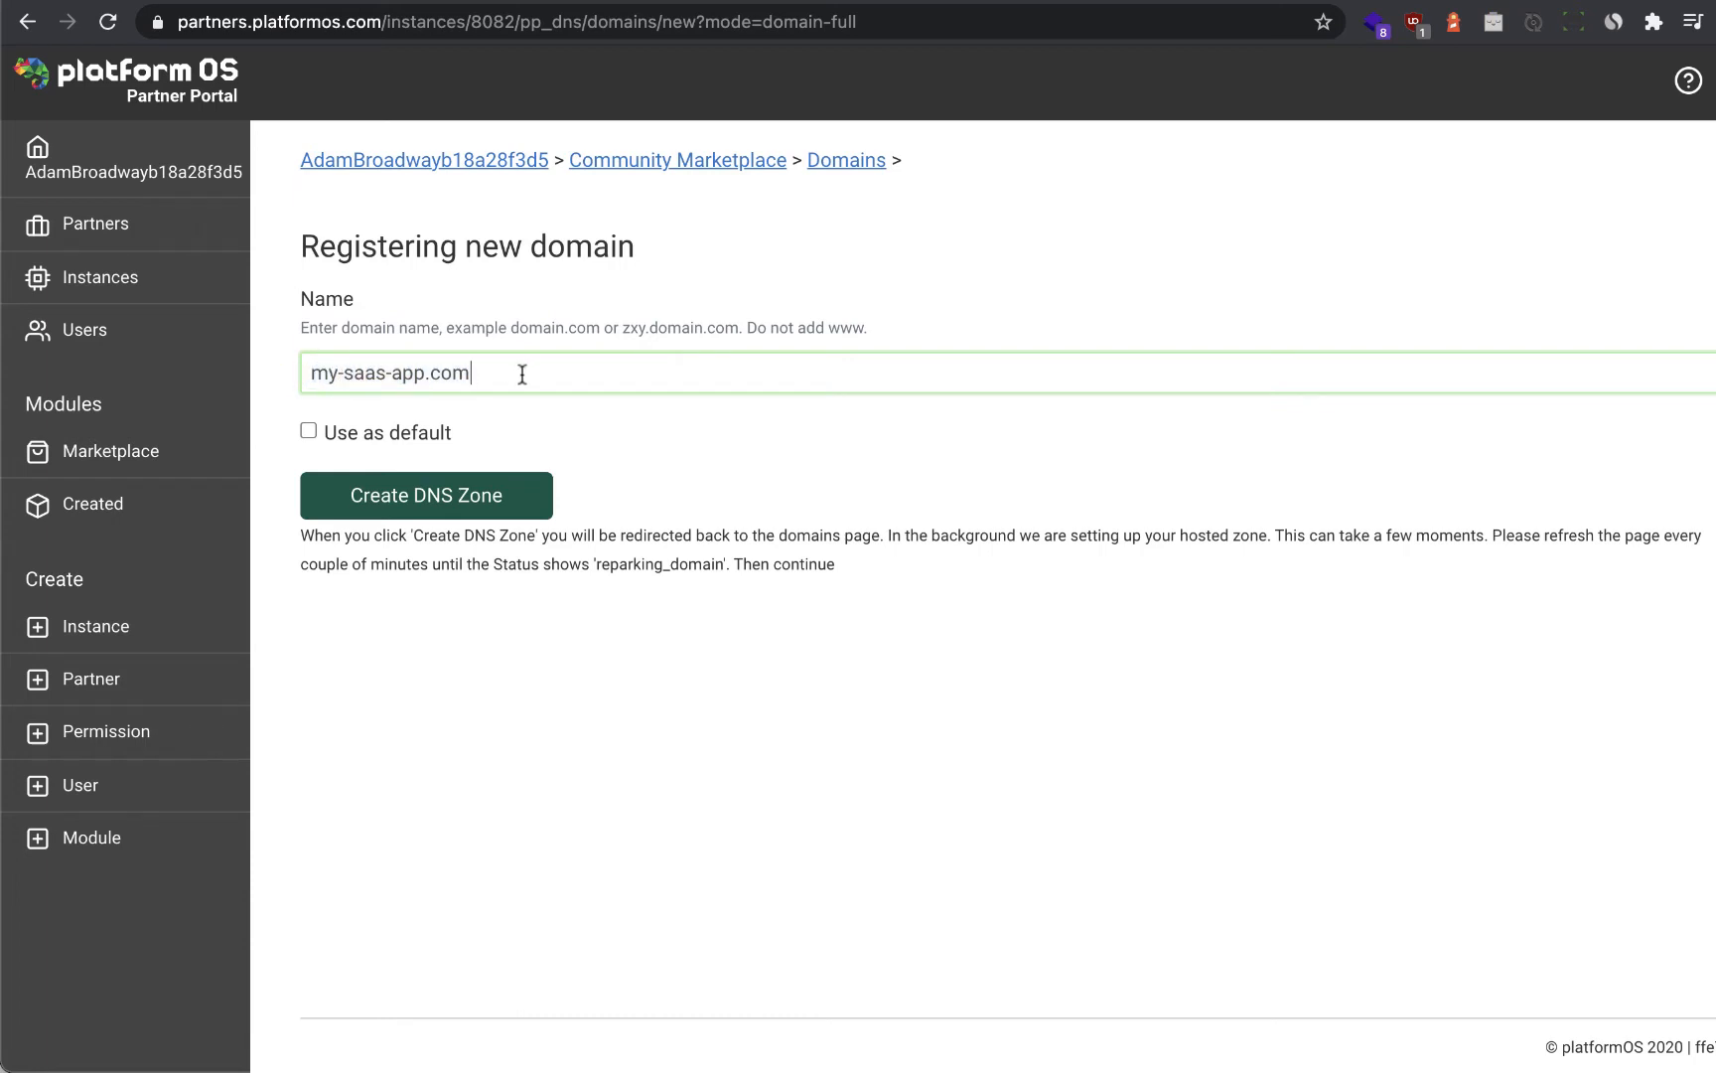
click(309, 431)
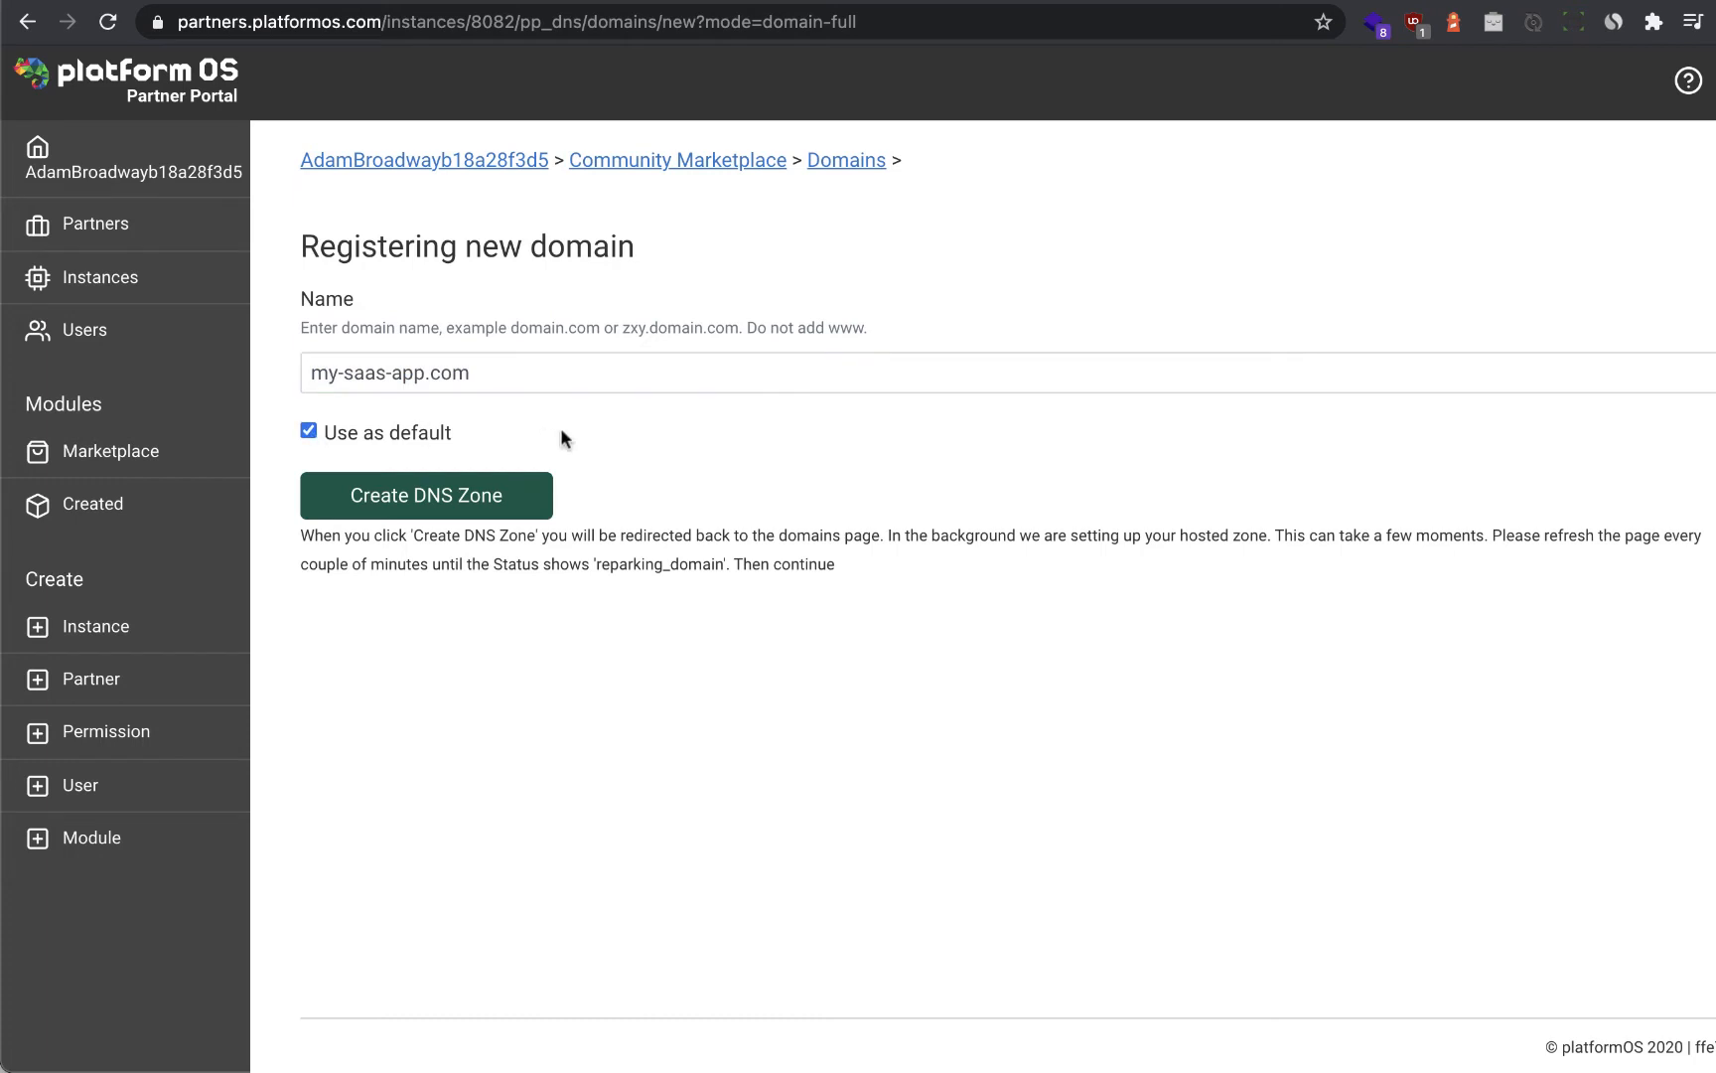
click(442, 493)
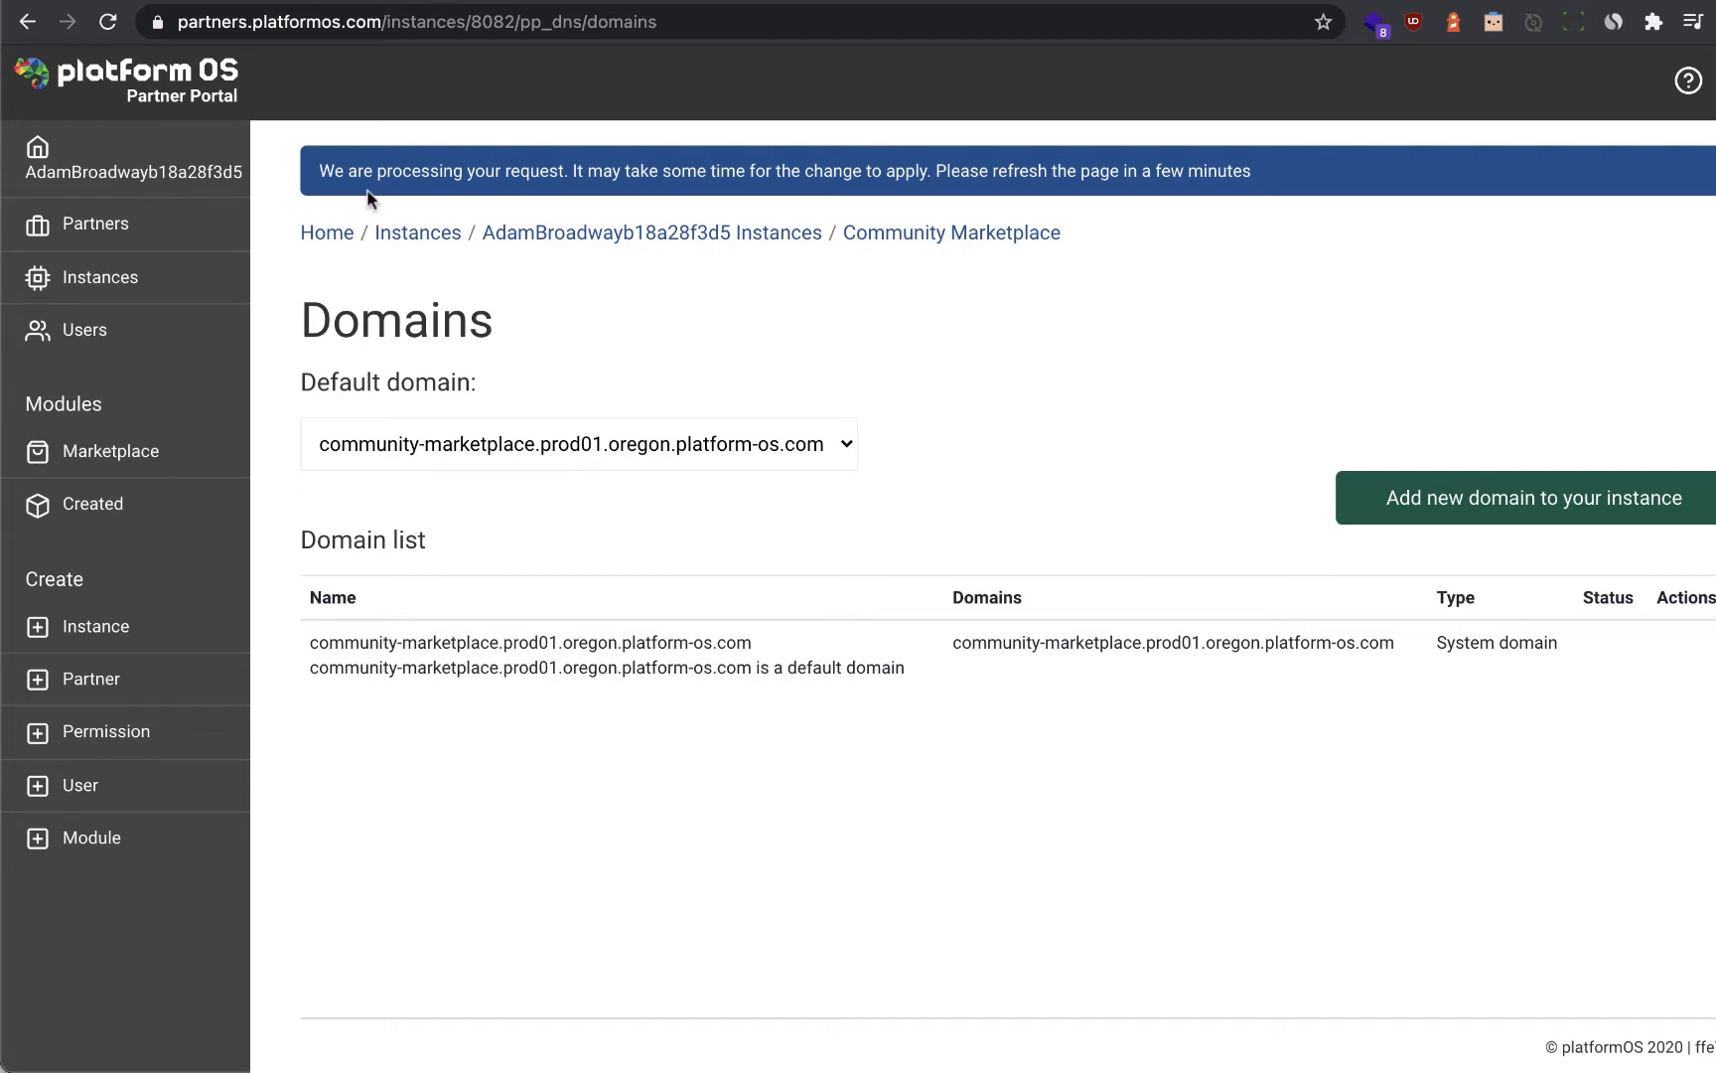
- Read the processing notice and review the guide's instructions for entering the root domain and creating the DNS Zone
drag(316, 170, 567, 170)
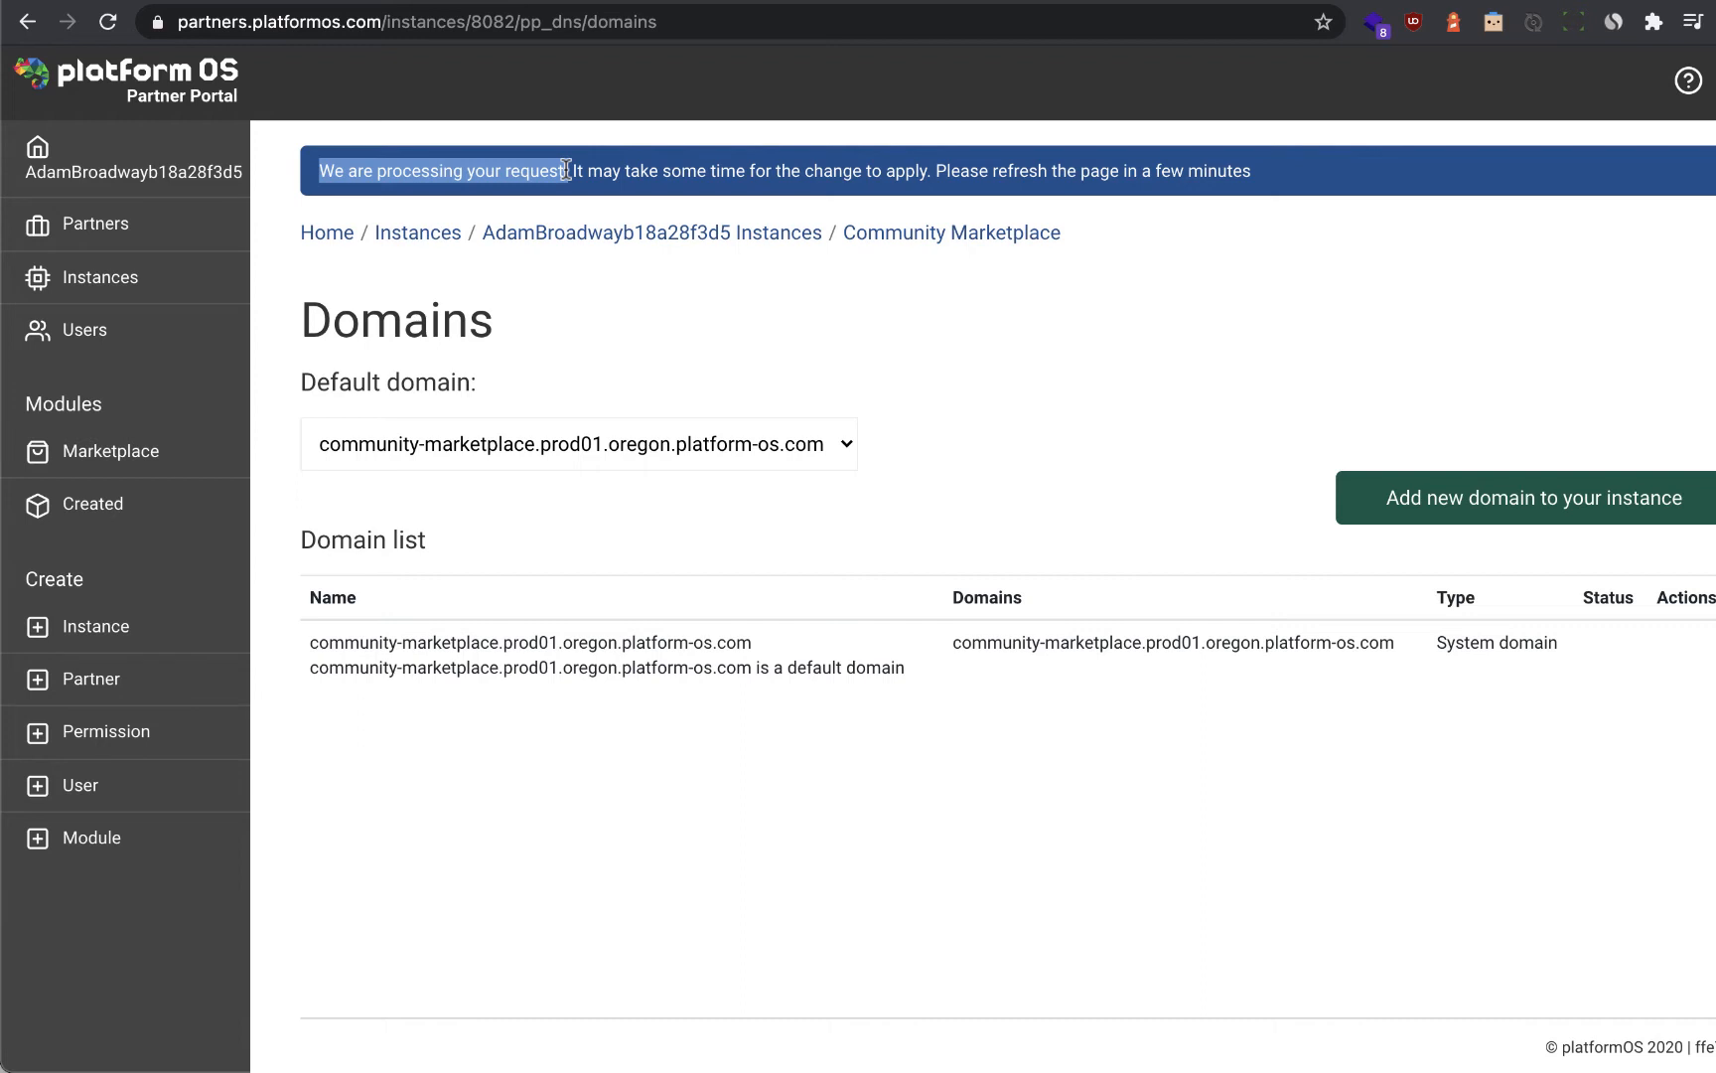
click(566, 170)
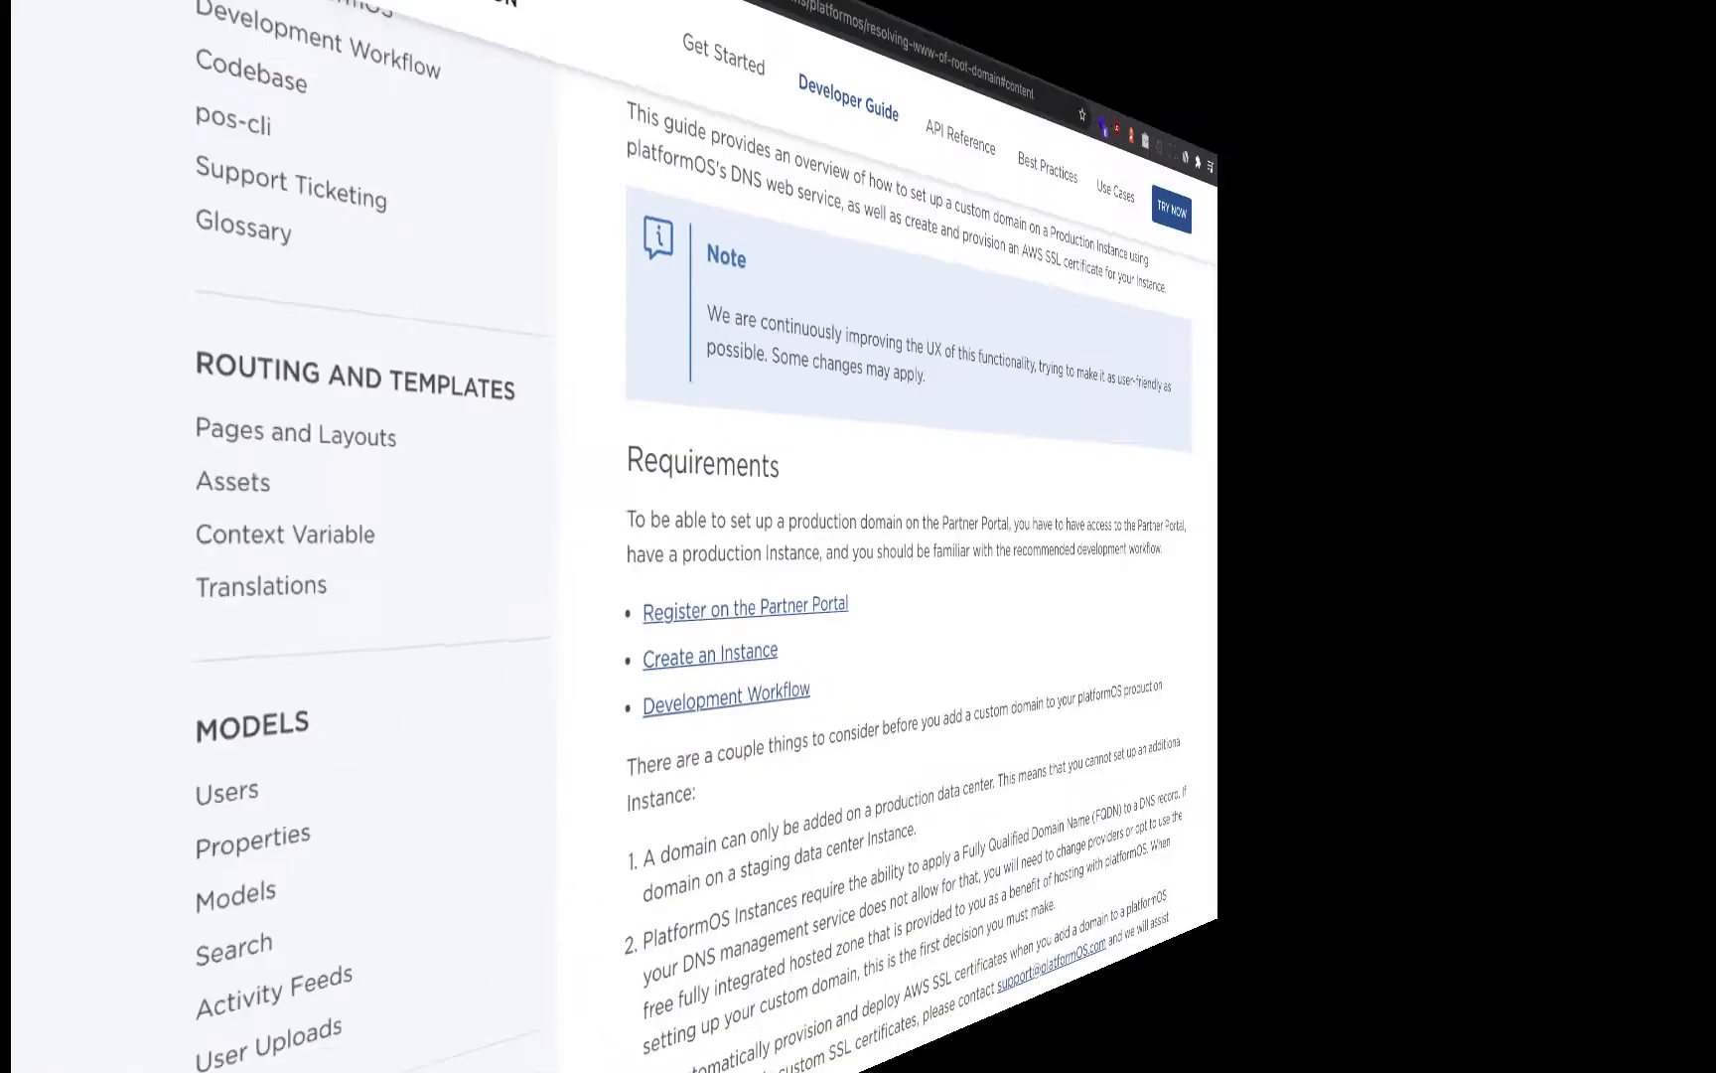
scroll(794, 476, down, 7)
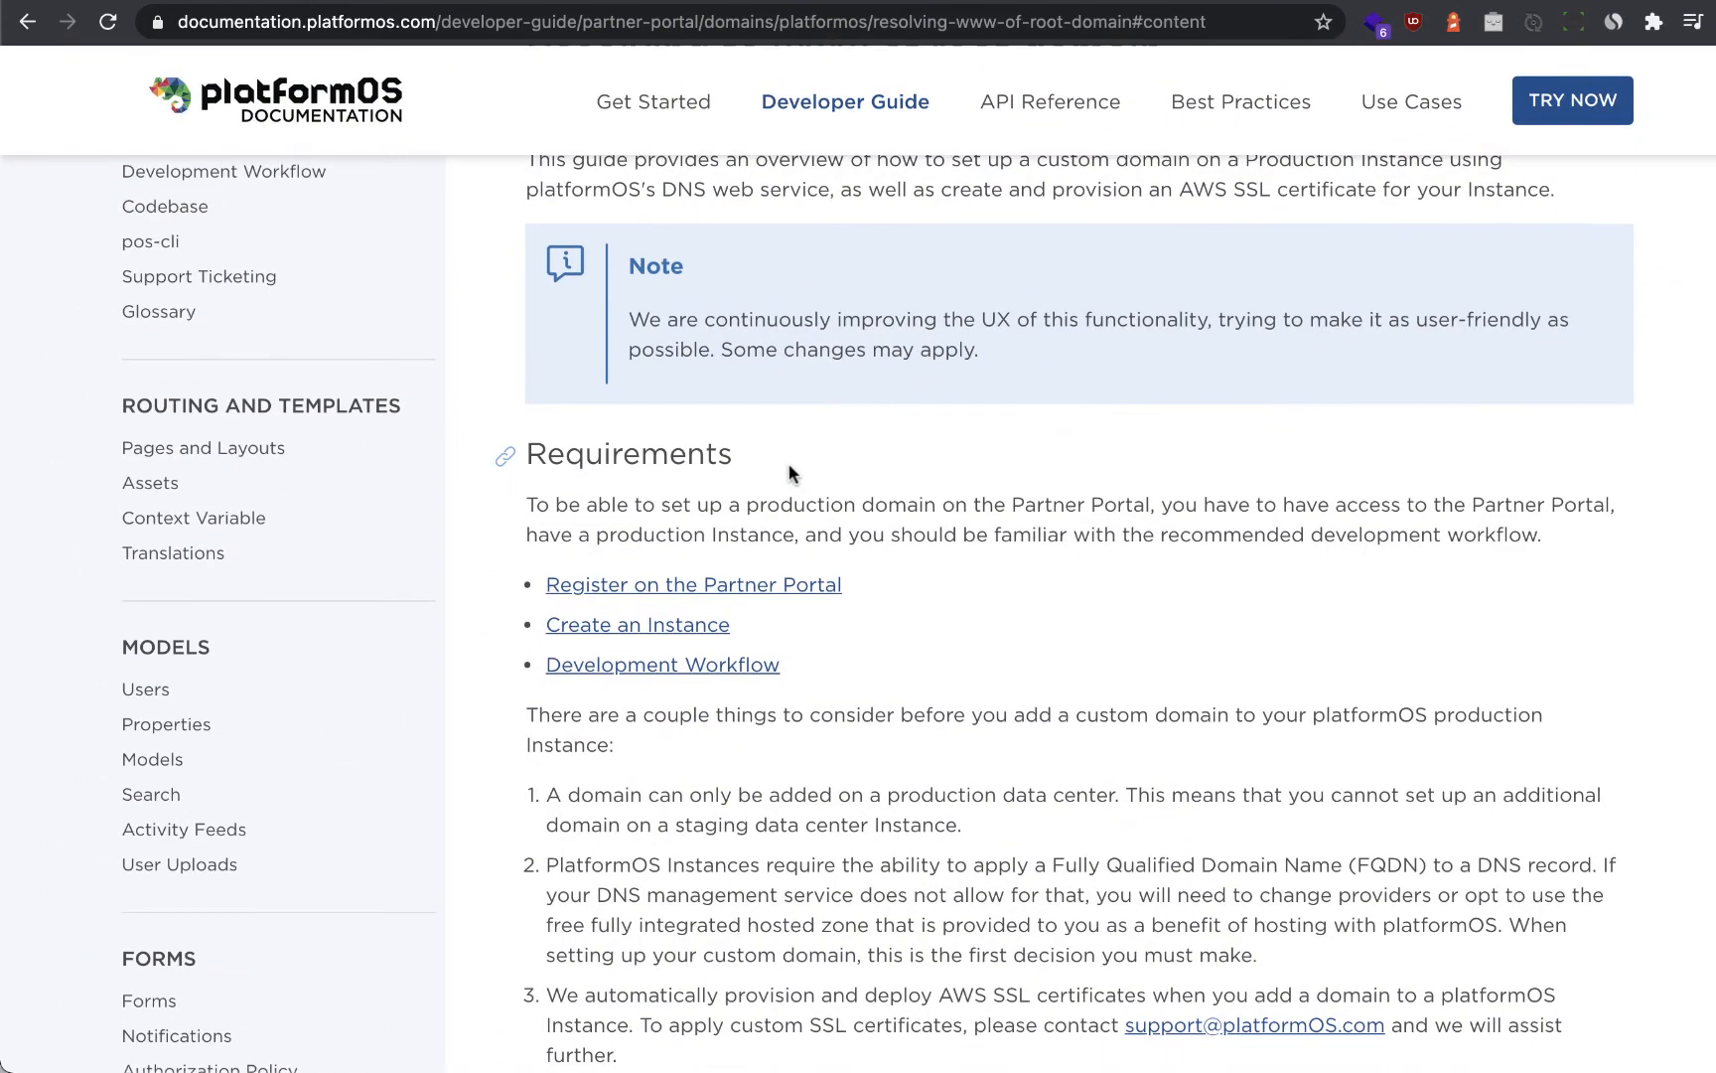
scroll(791, 474, down, 3)
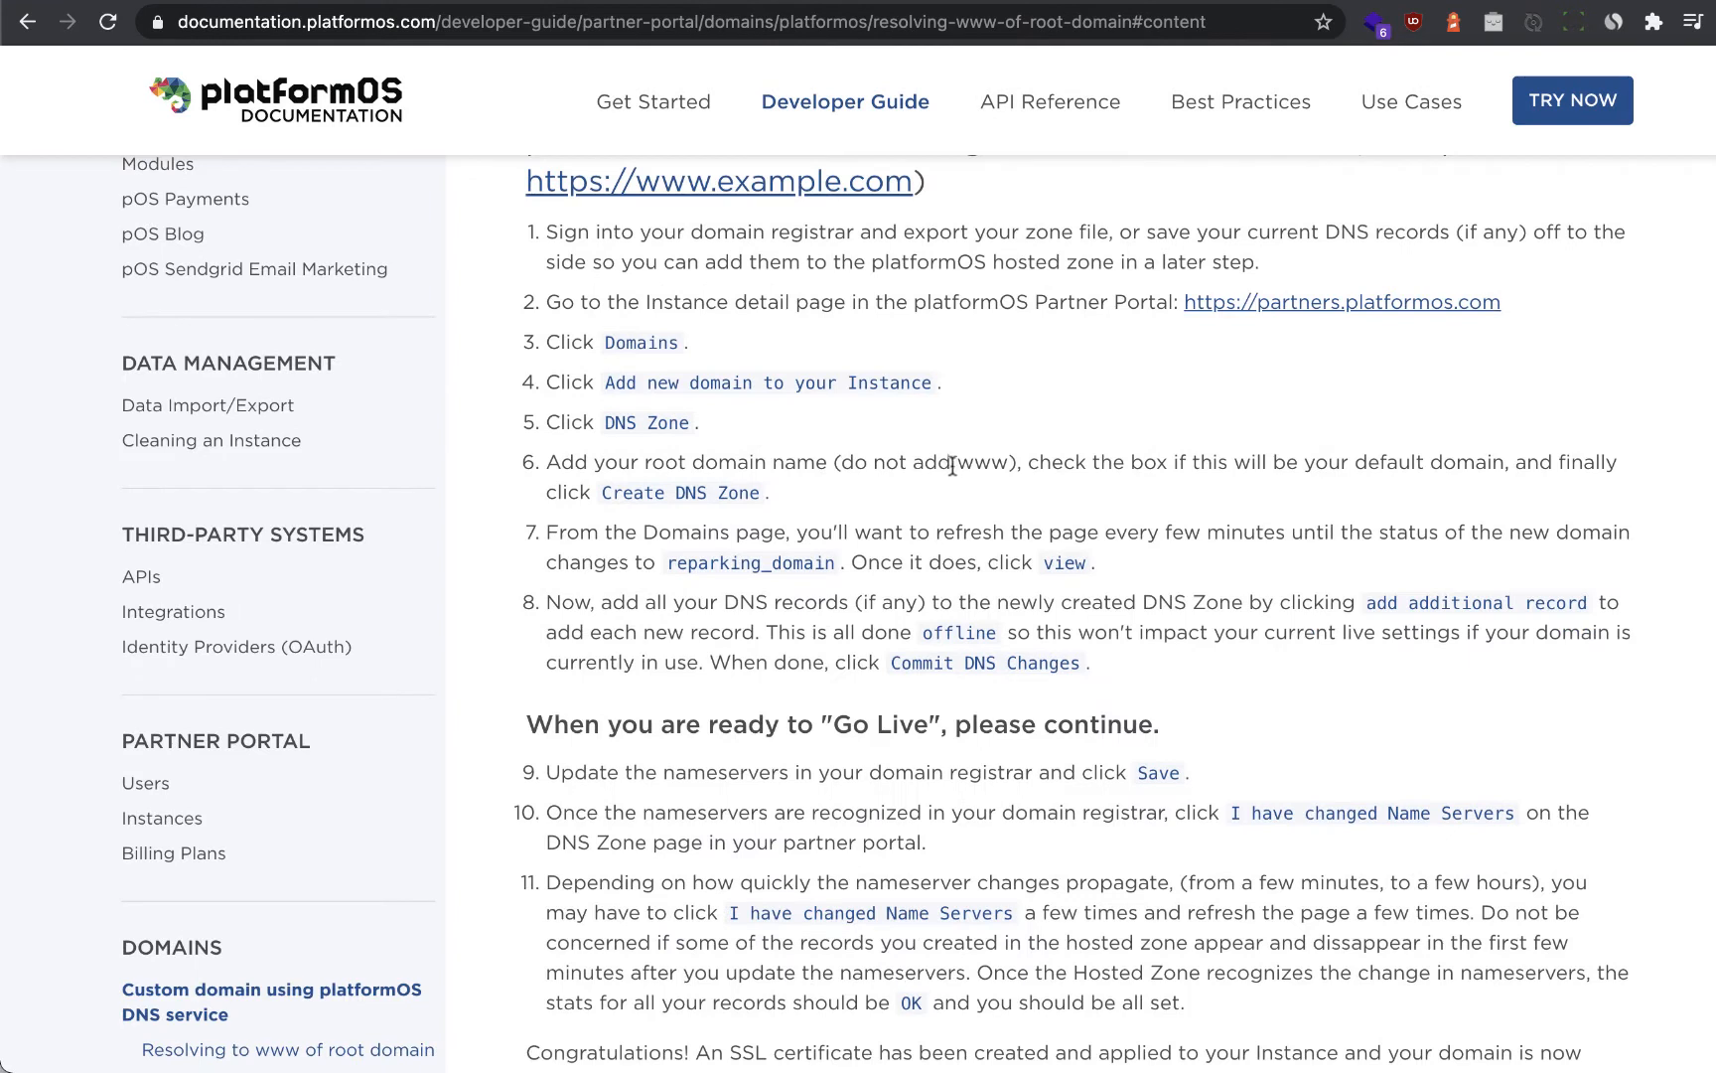
drag(958, 463, 1006, 465)
click(800, 497)
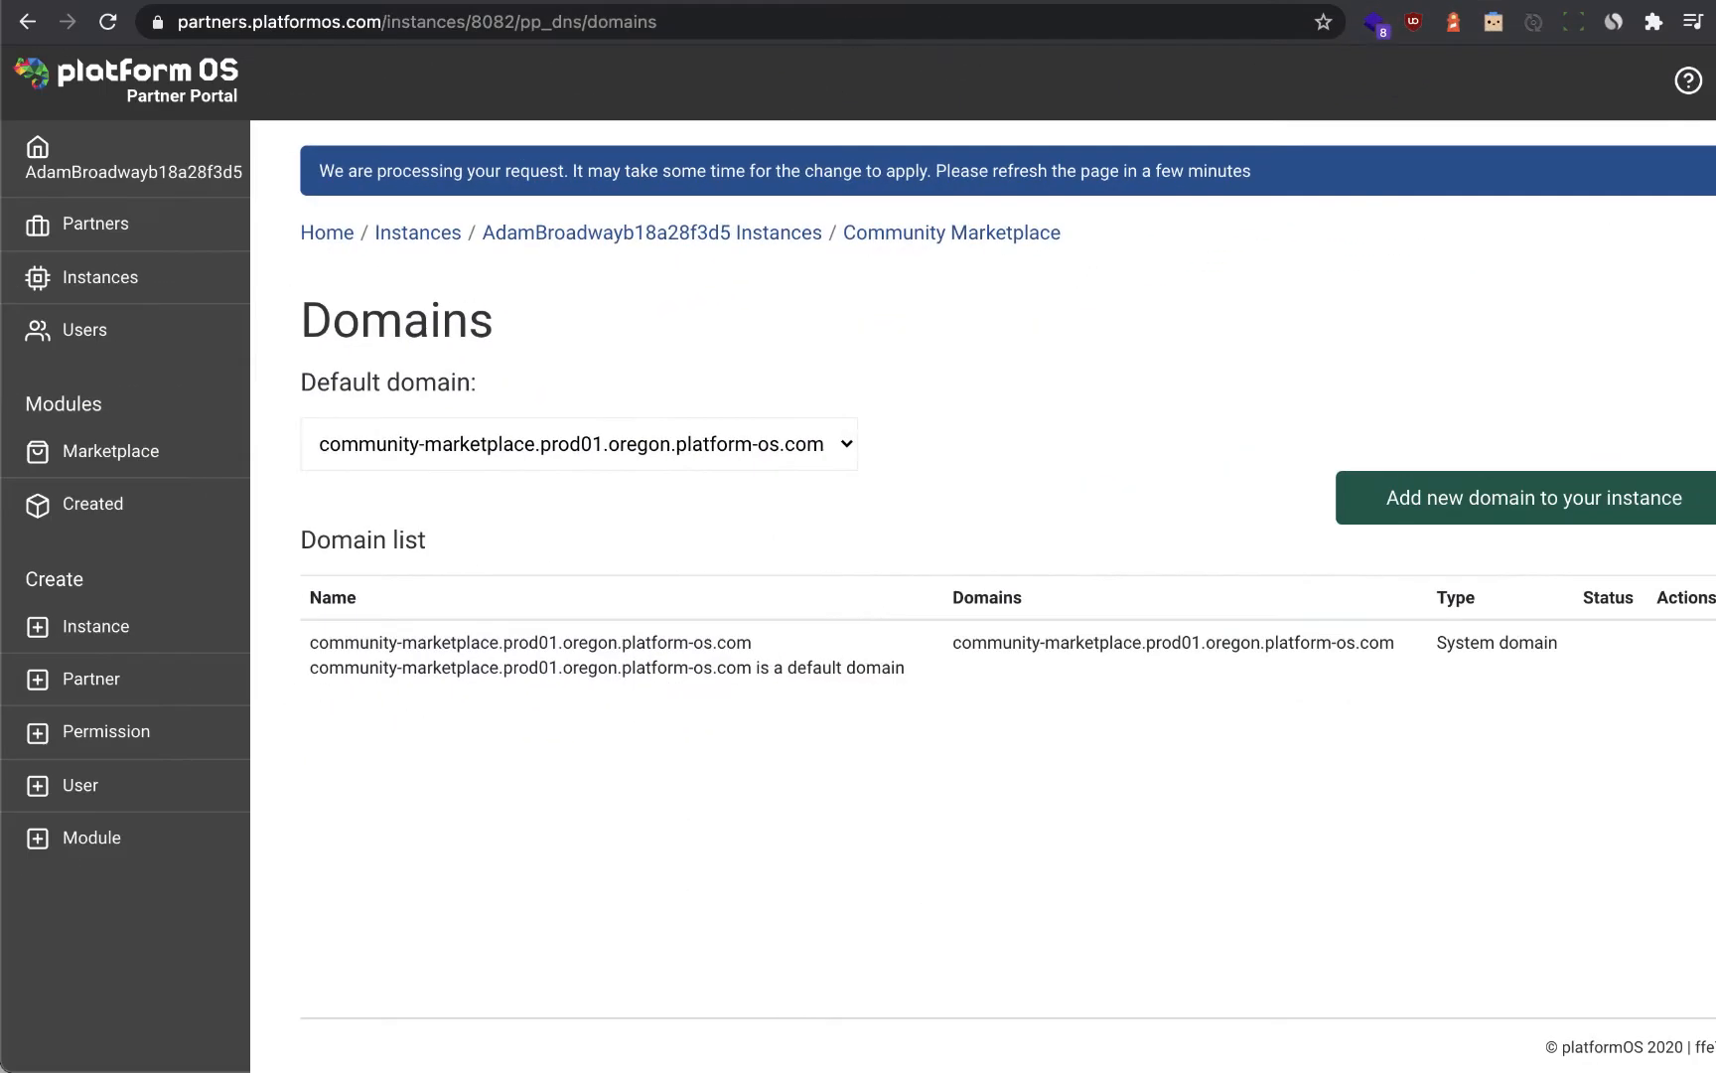
- Refresh the Domains page and compare the my-saas-app.com entry's default, redirect and status with step 7 of the guide
click(109, 22)
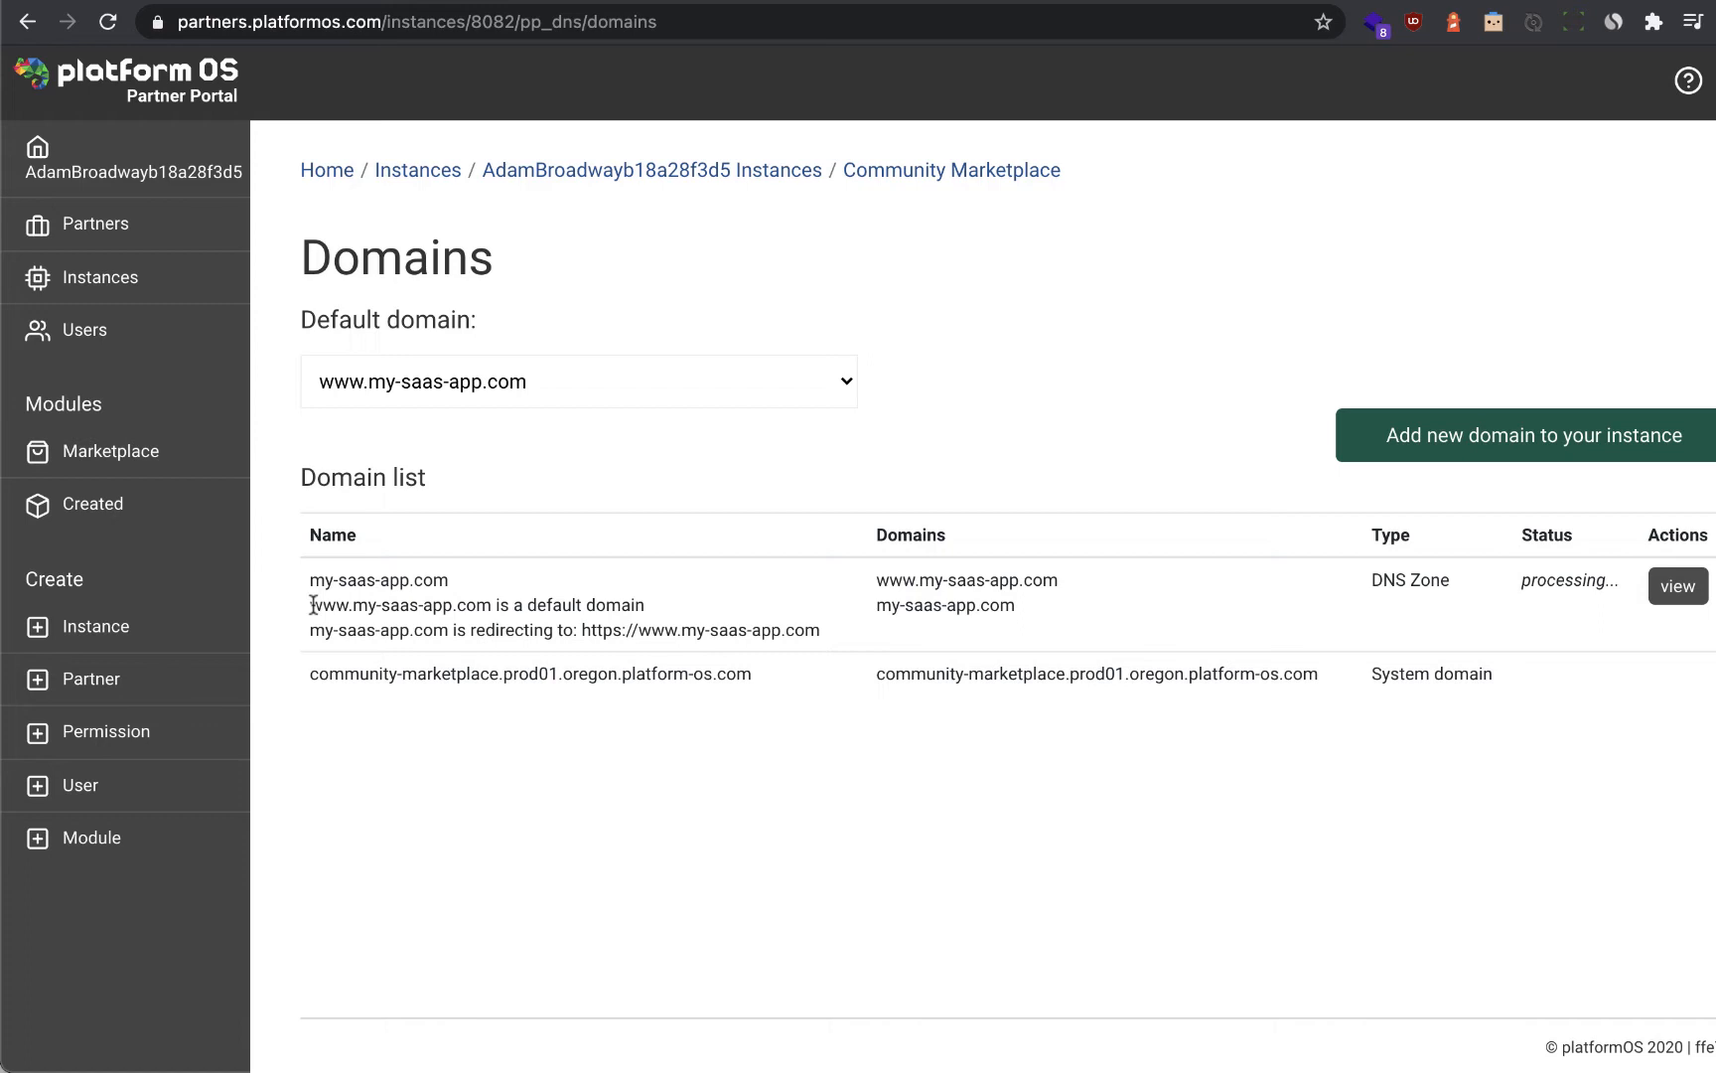
drag(311, 605, 328, 606)
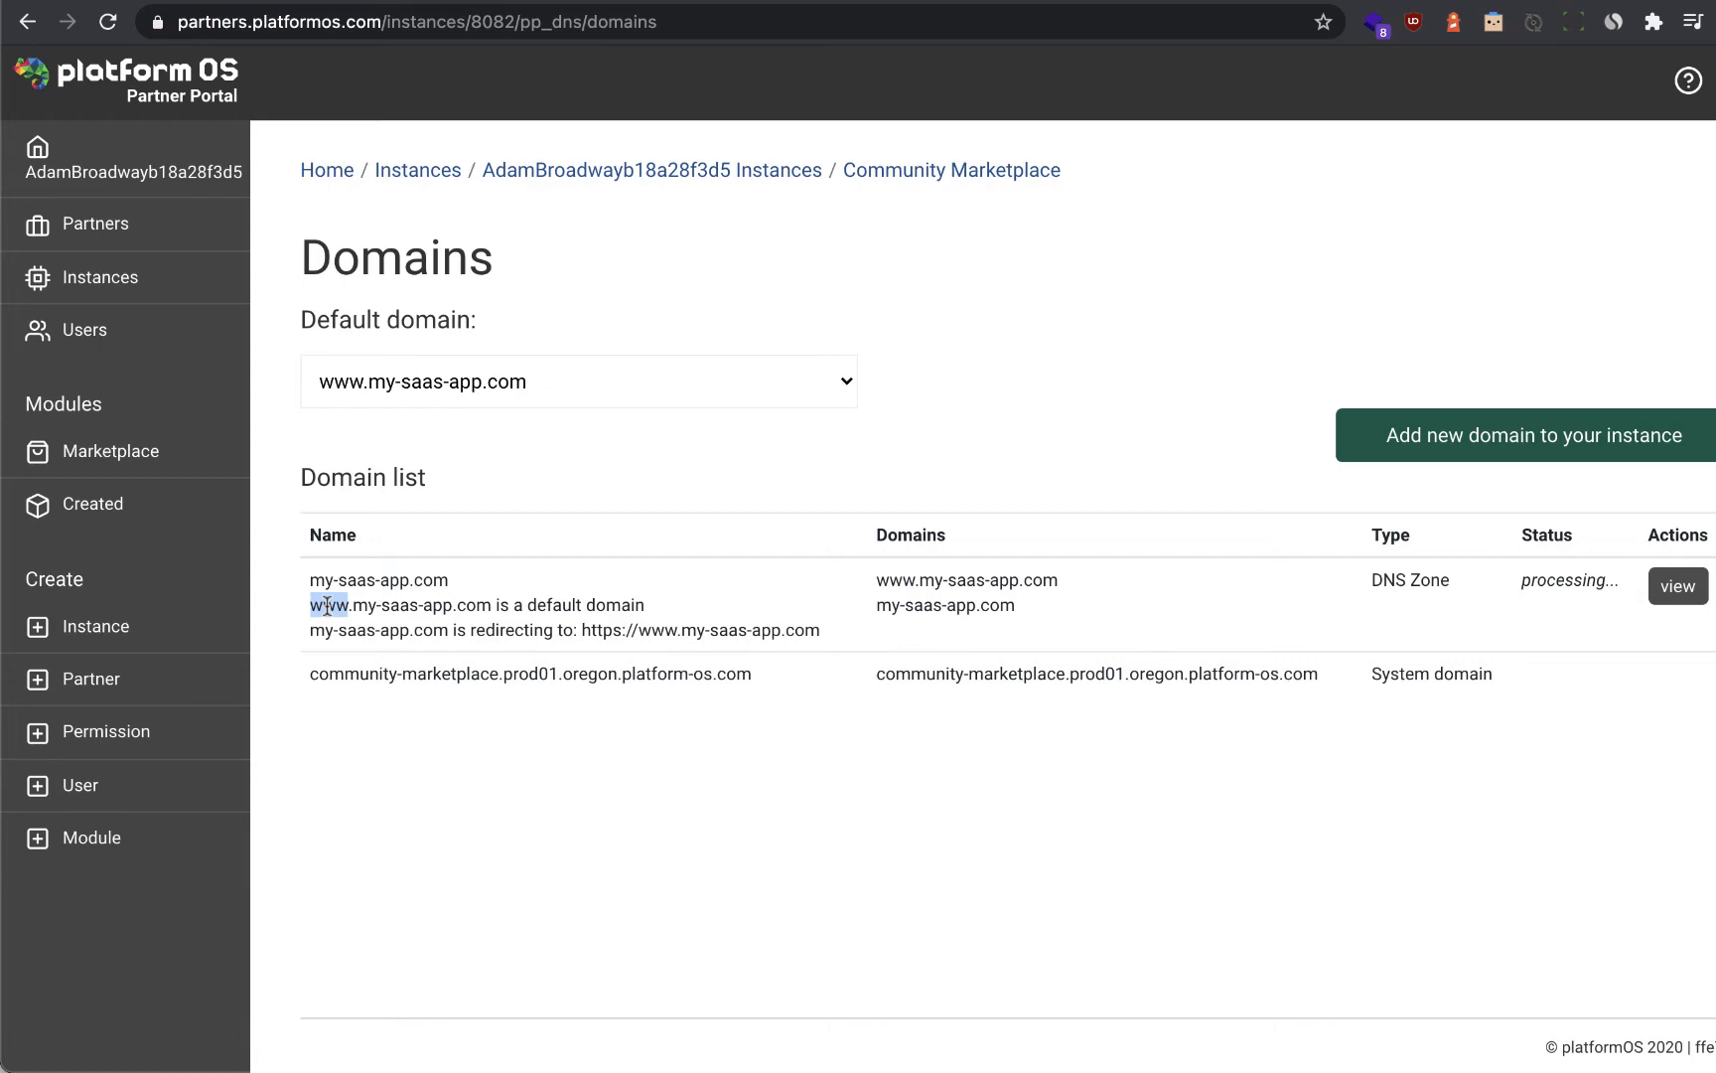
click(315, 633)
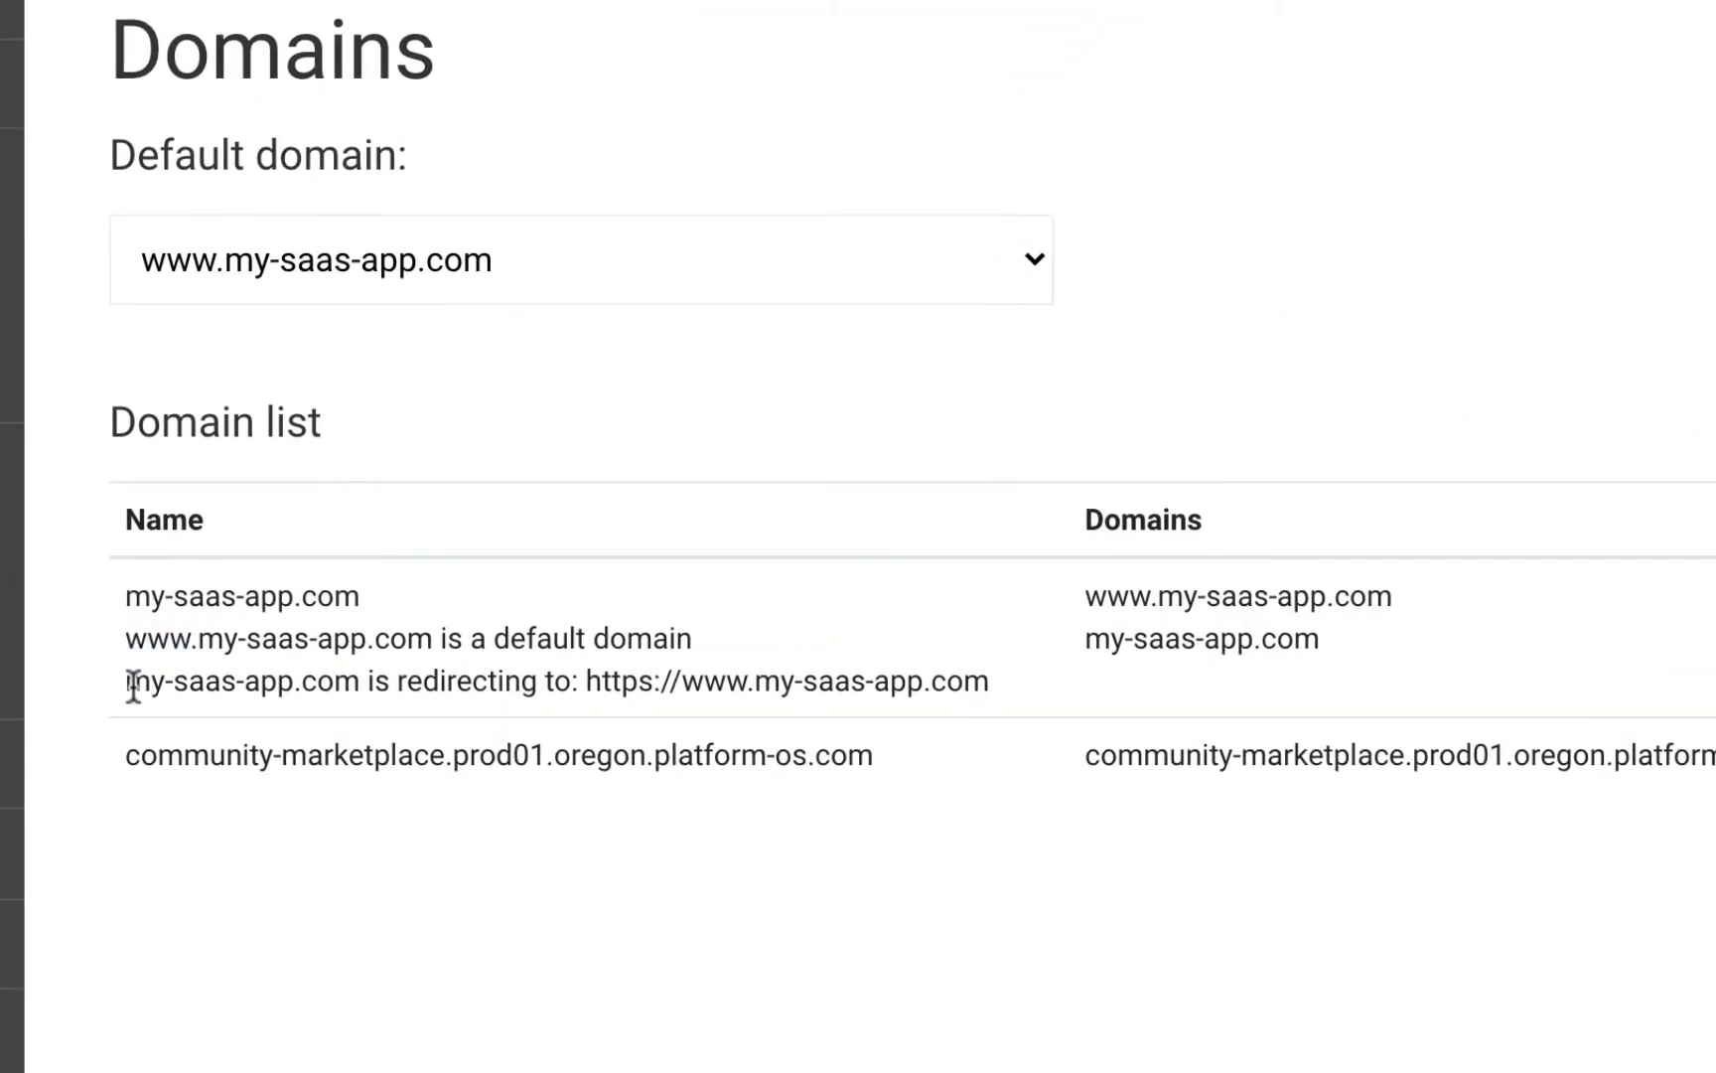
drag(133, 684, 370, 696)
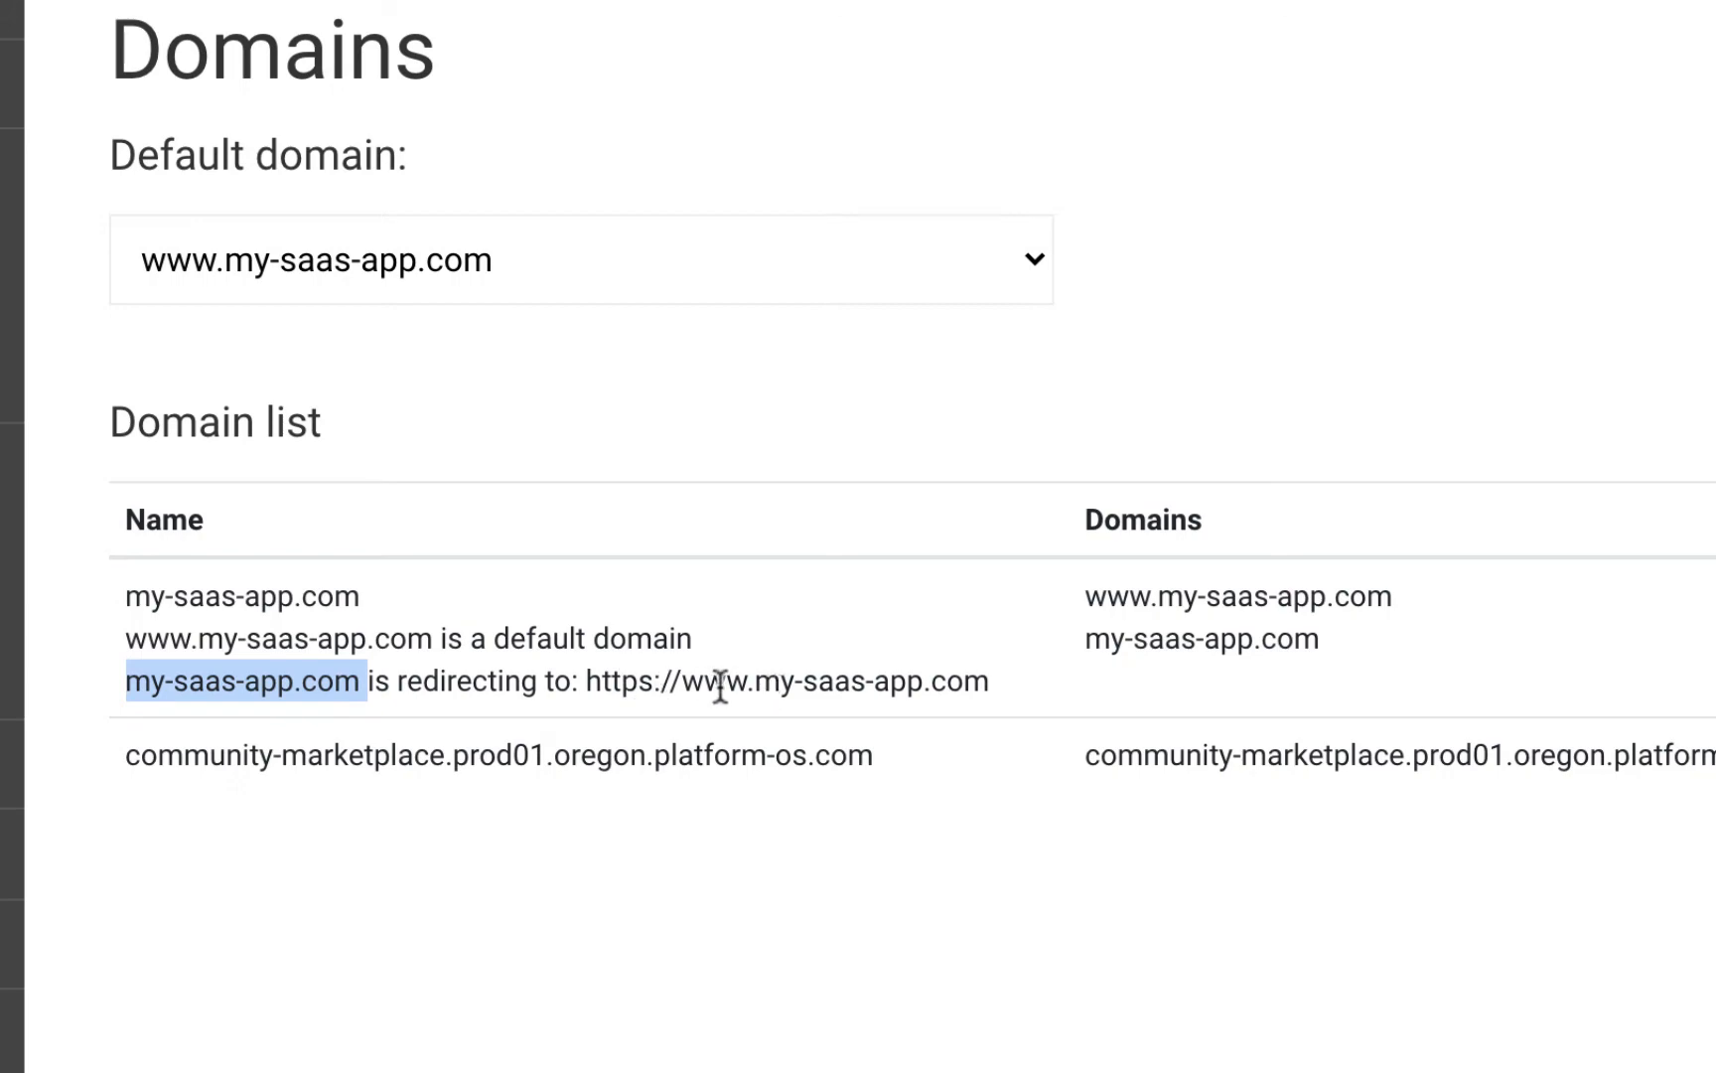
drag(1528, 581, 1609, 592)
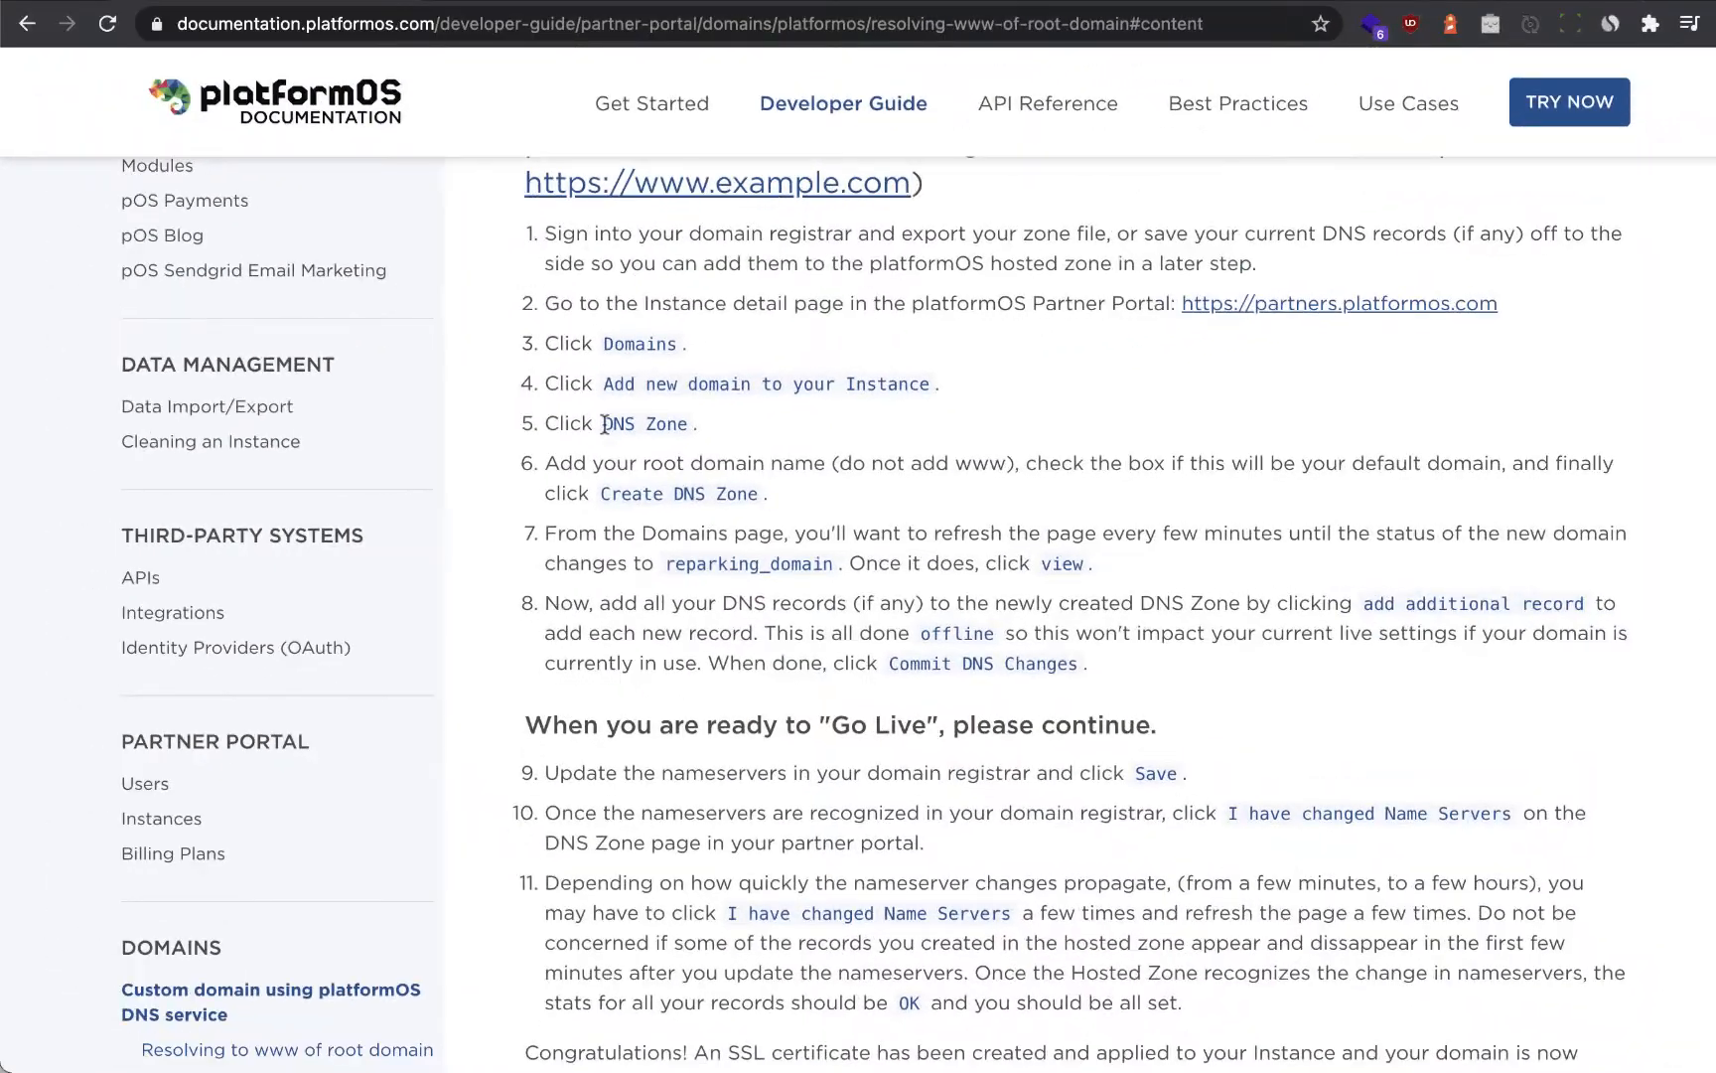
drag(663, 563, 832, 570)
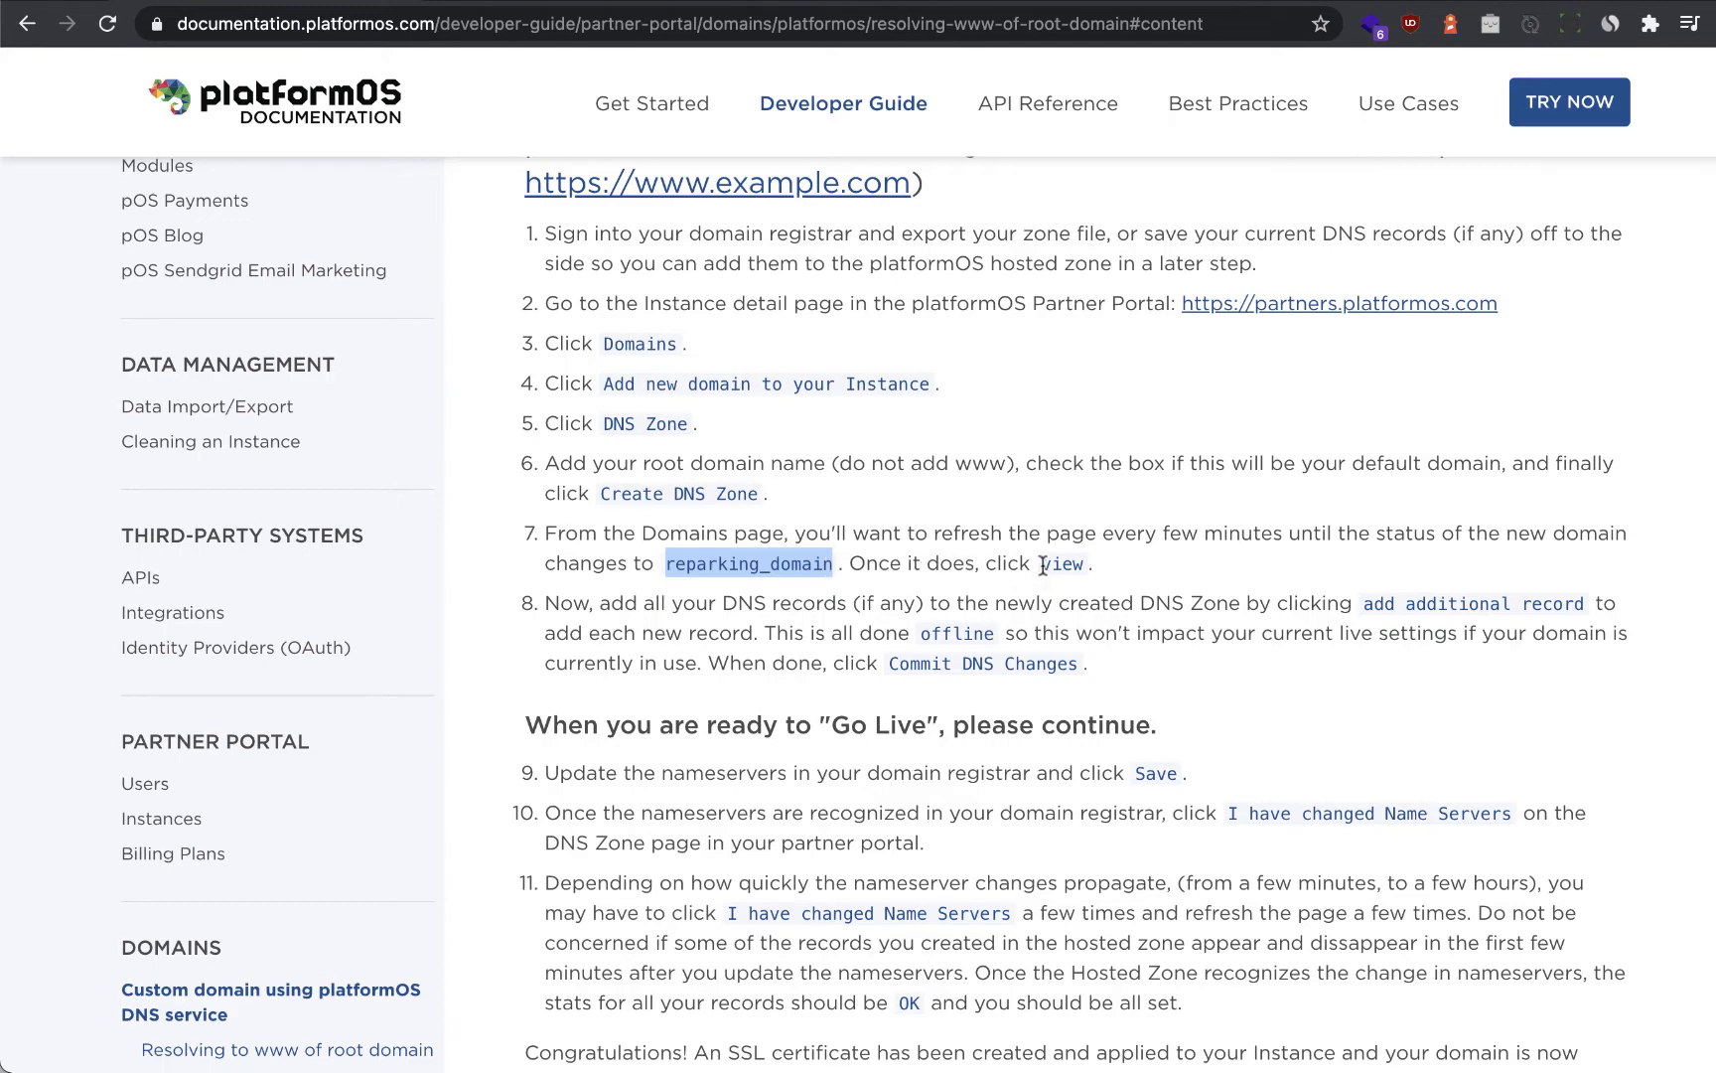
drag(1040, 565, 1084, 572)
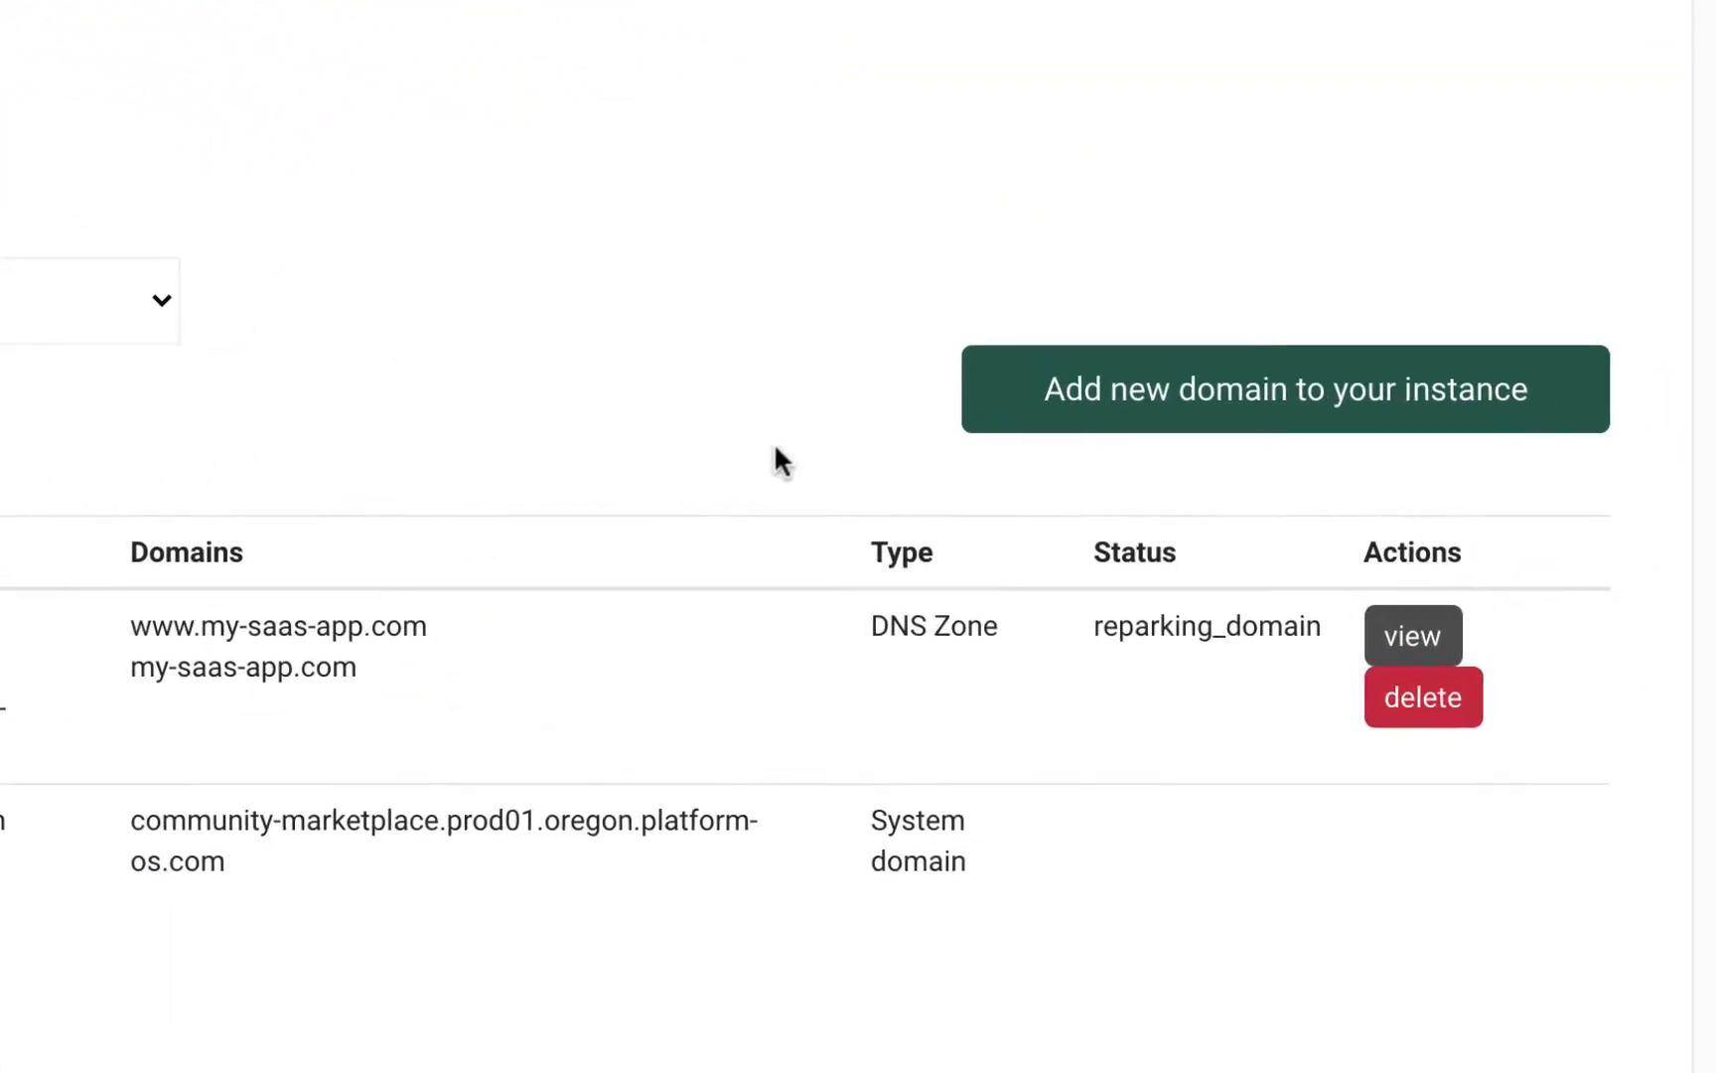
- Check the my-saas-app.com status, open its DNS Zone details, and select the listed name servers
drag(1102, 634, 1295, 634)
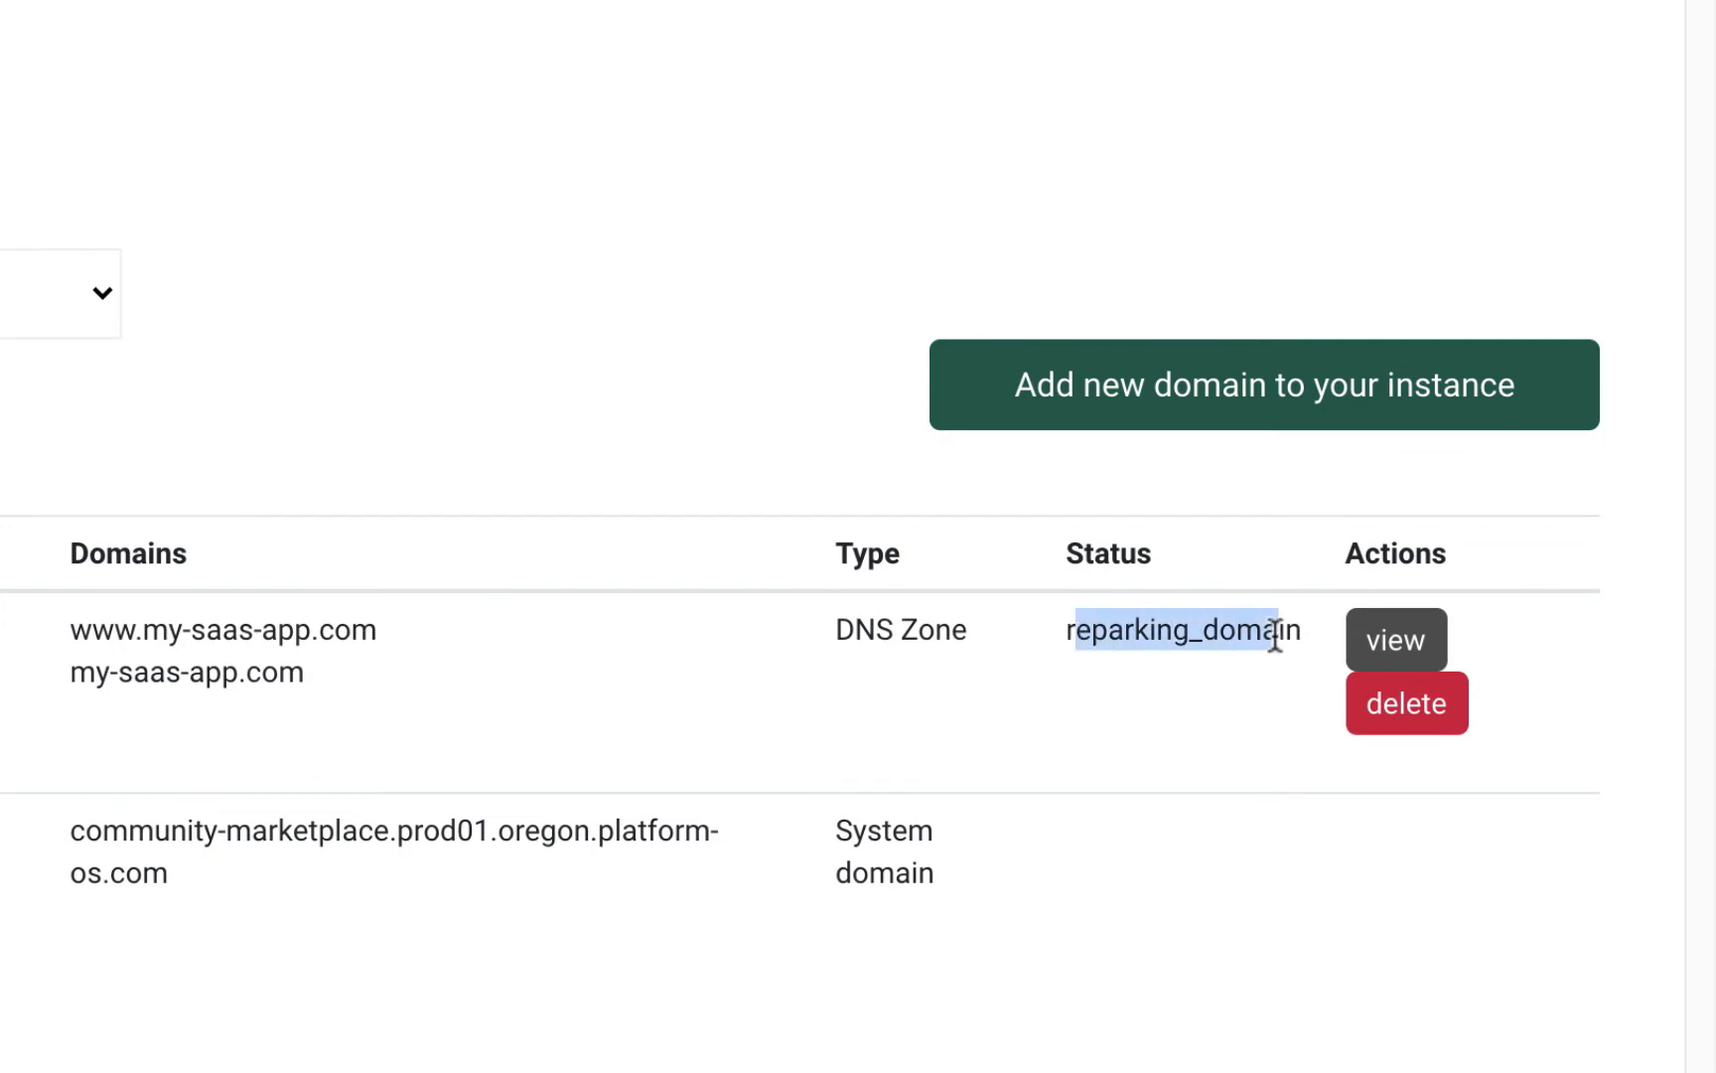
click(1273, 635)
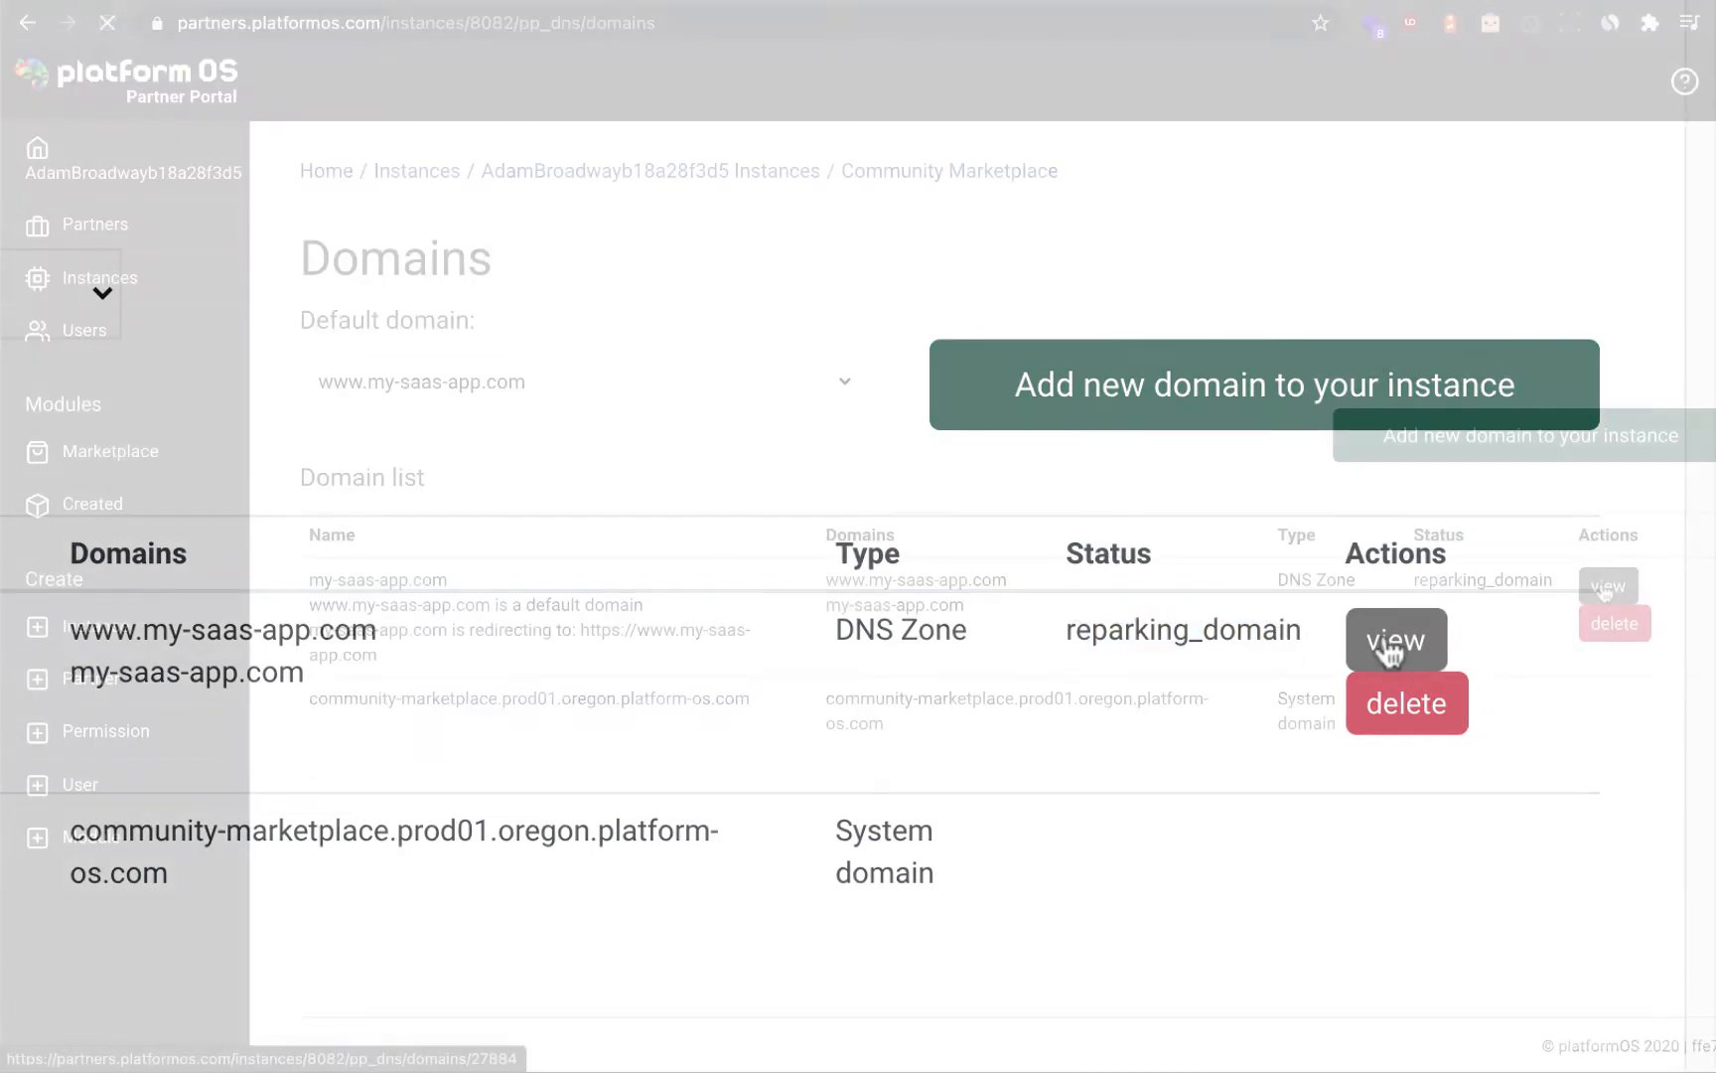
click(1392, 644)
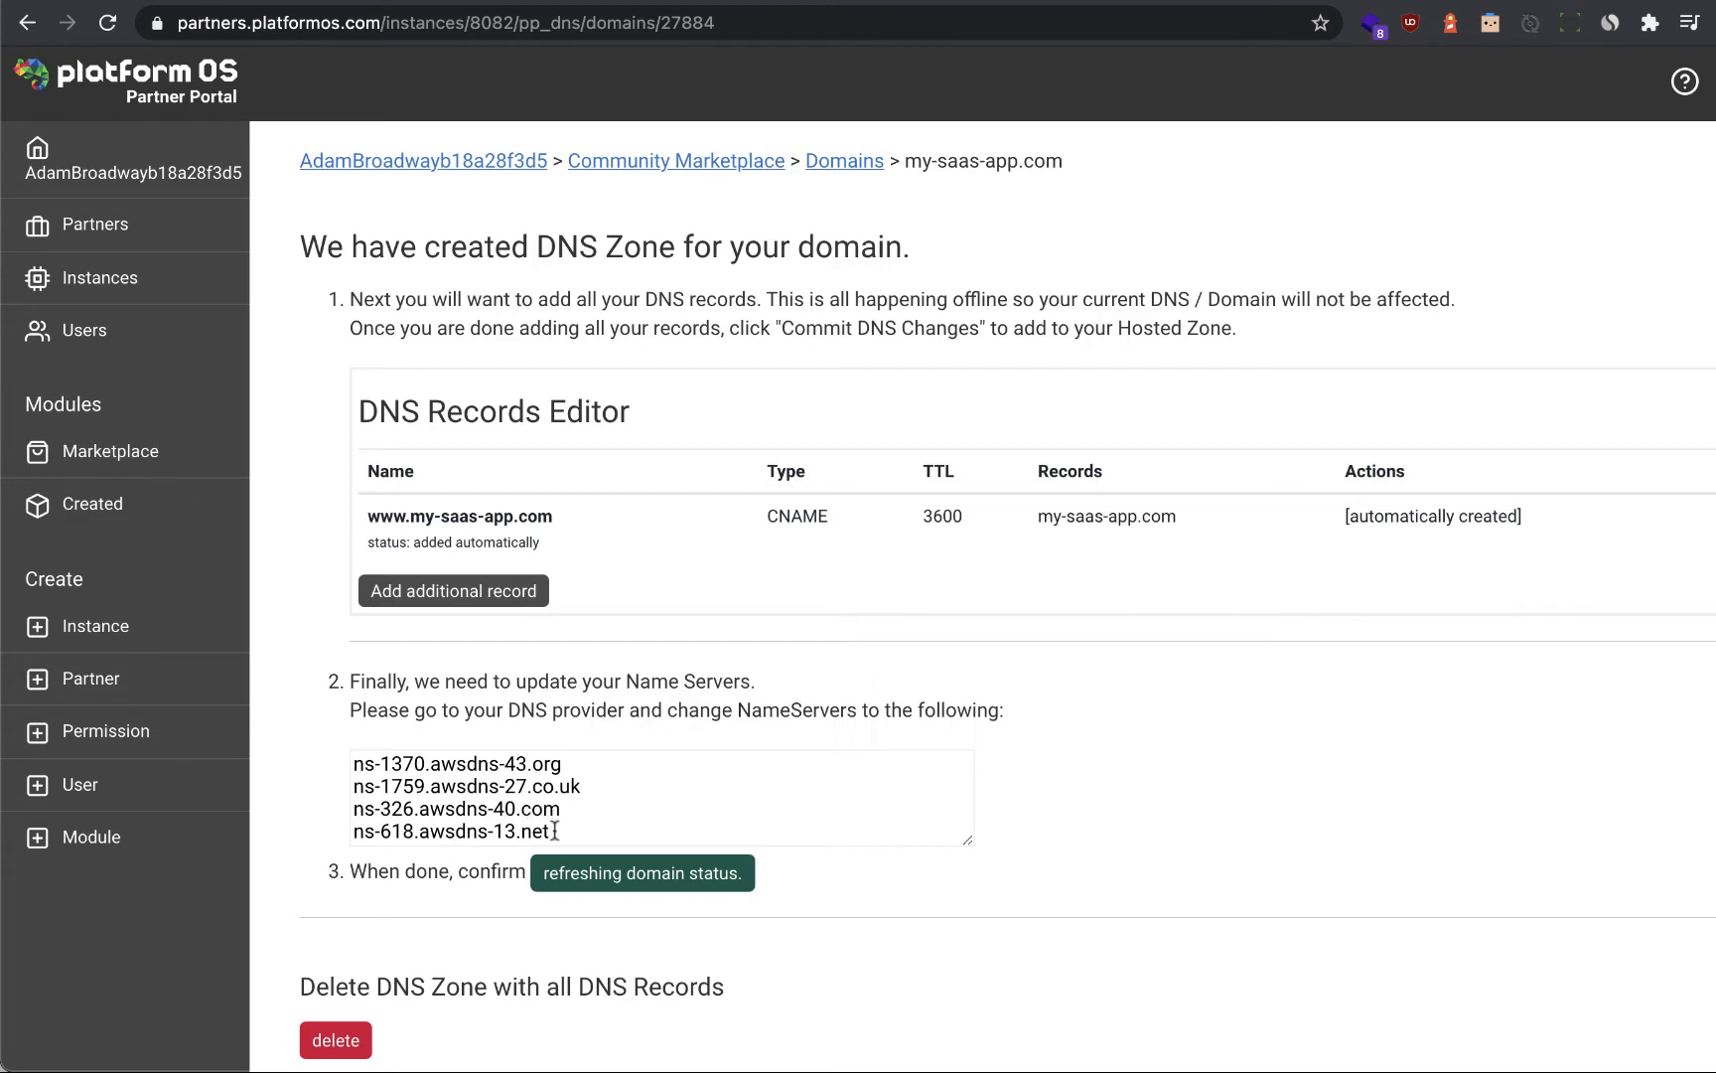
drag(554, 832, 330, 777)
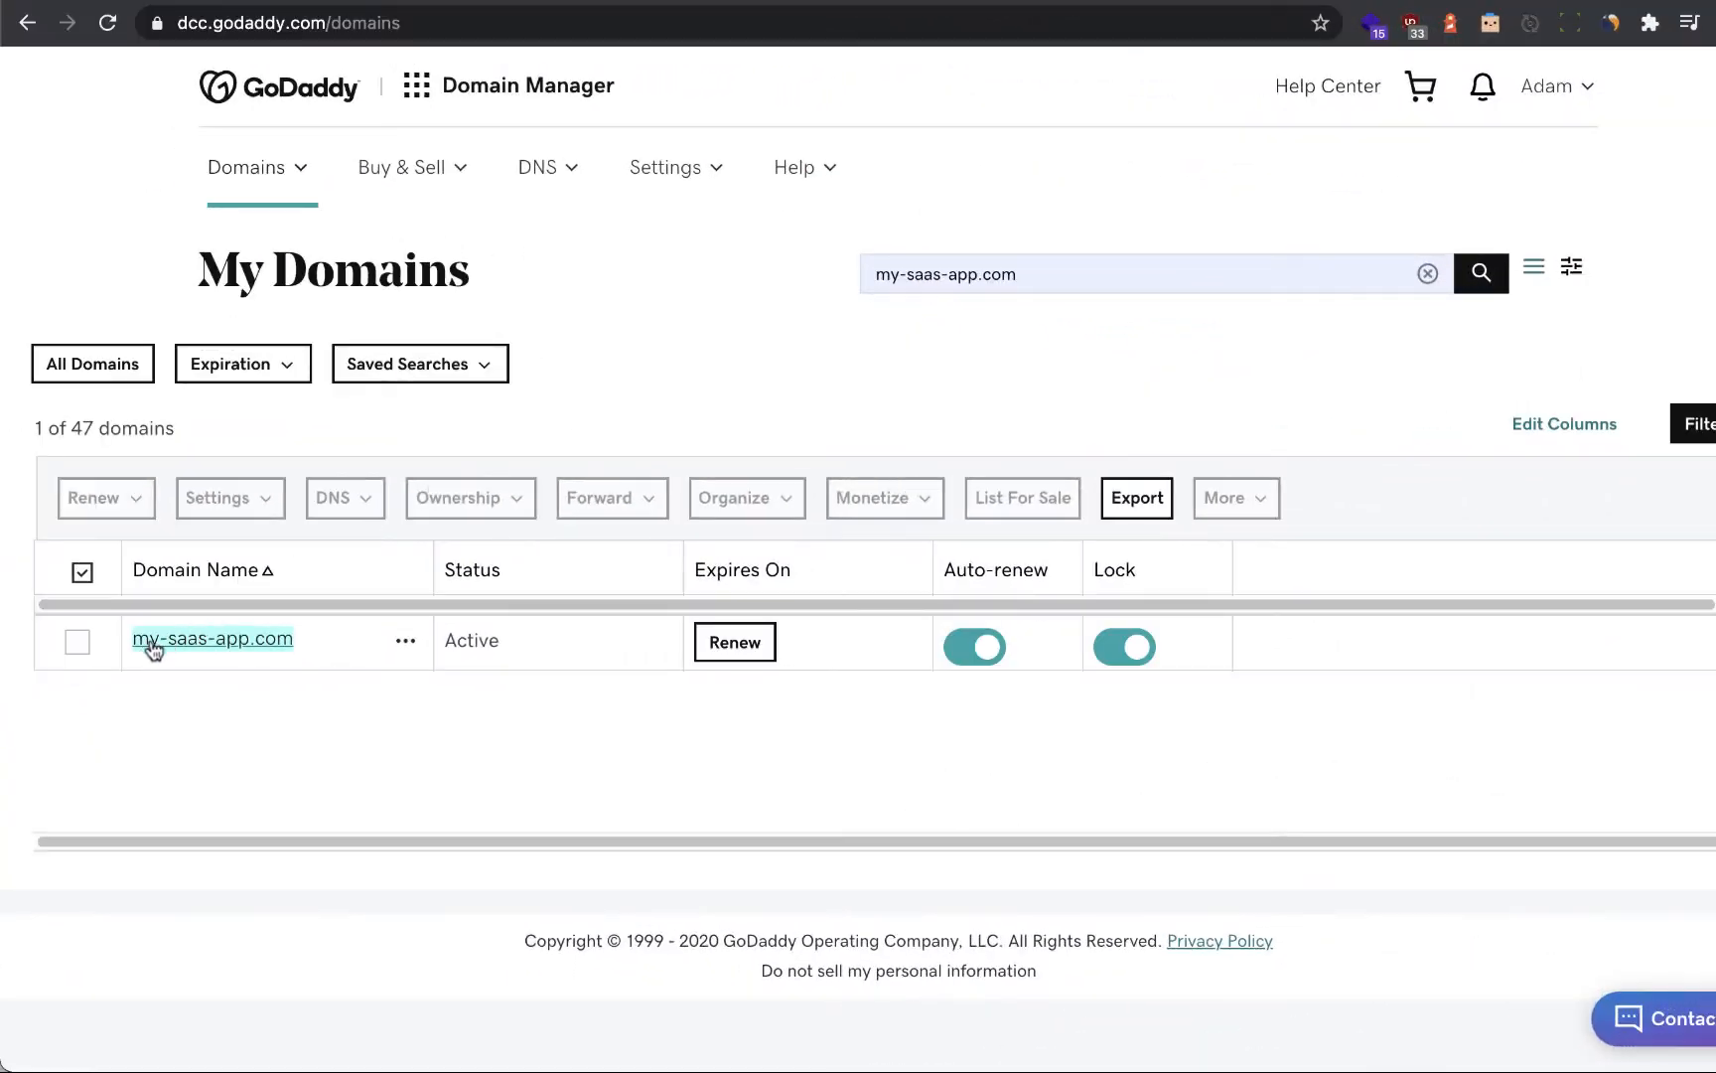
- Open GoDaddy's DNS management for my-saas-app.com and choose to enter custom nameservers
click(406, 648)
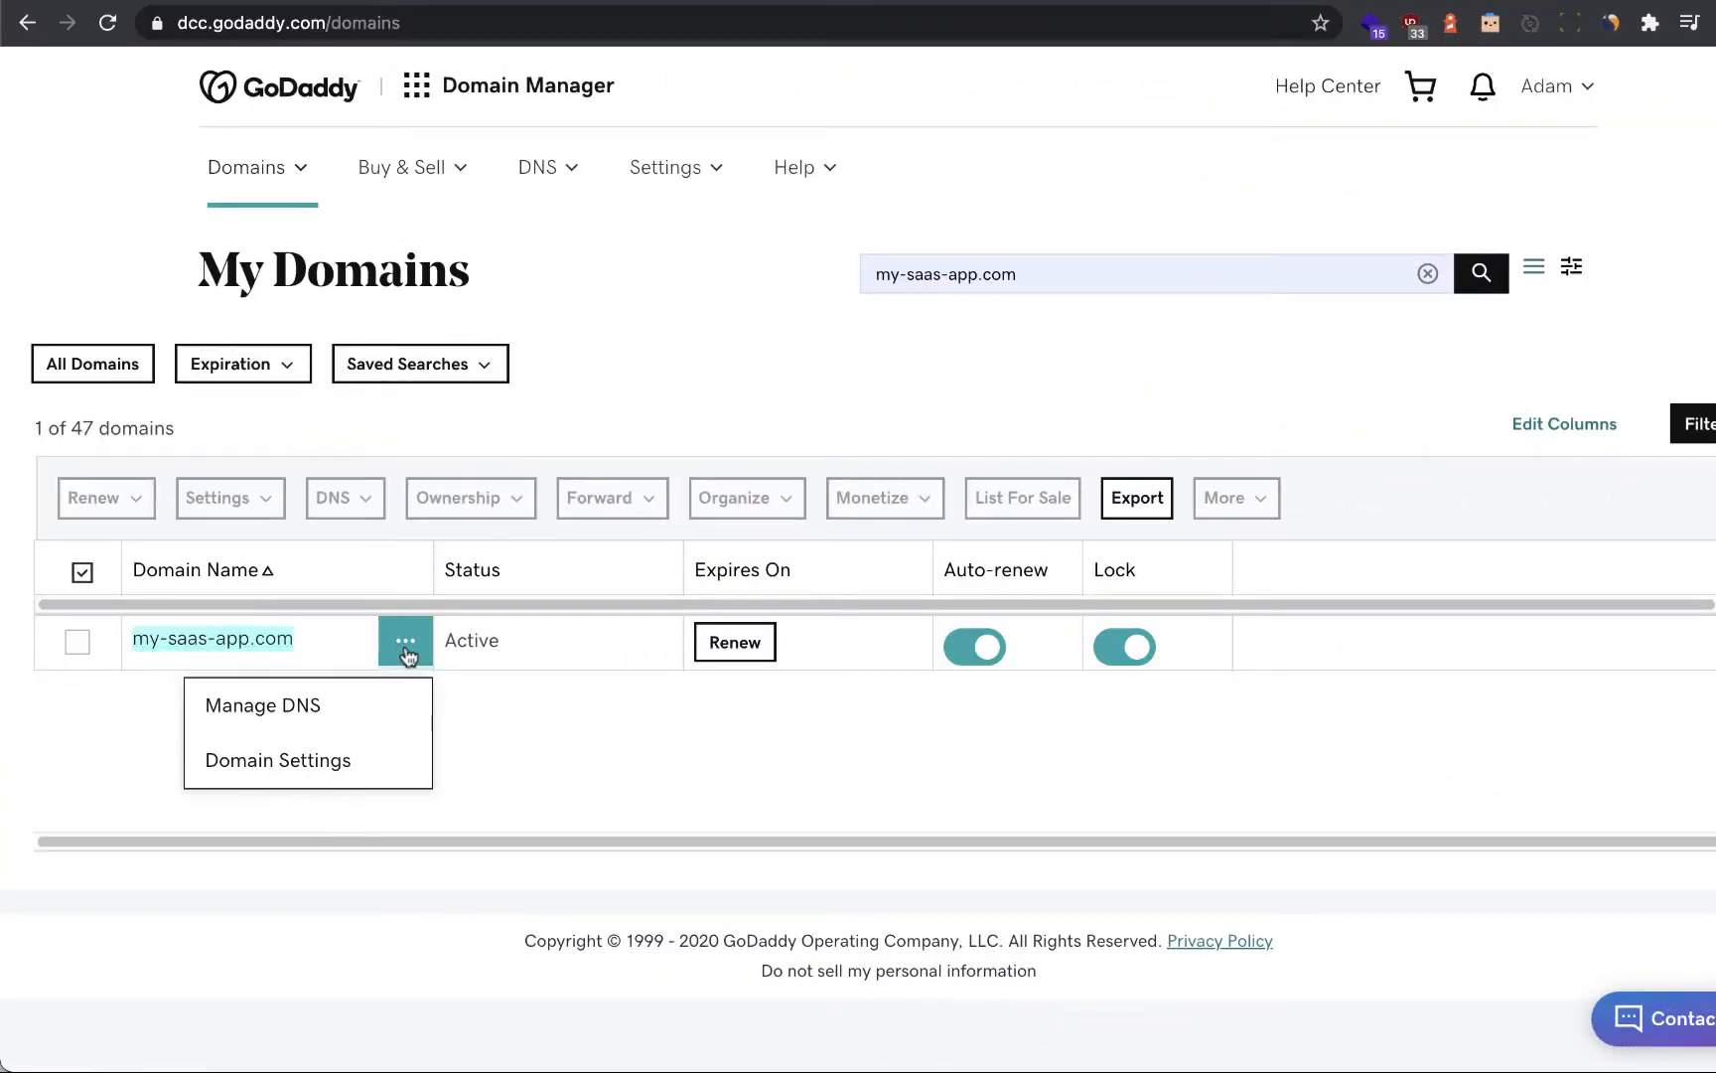
click(287, 710)
scroll(283, 707, down, 2)
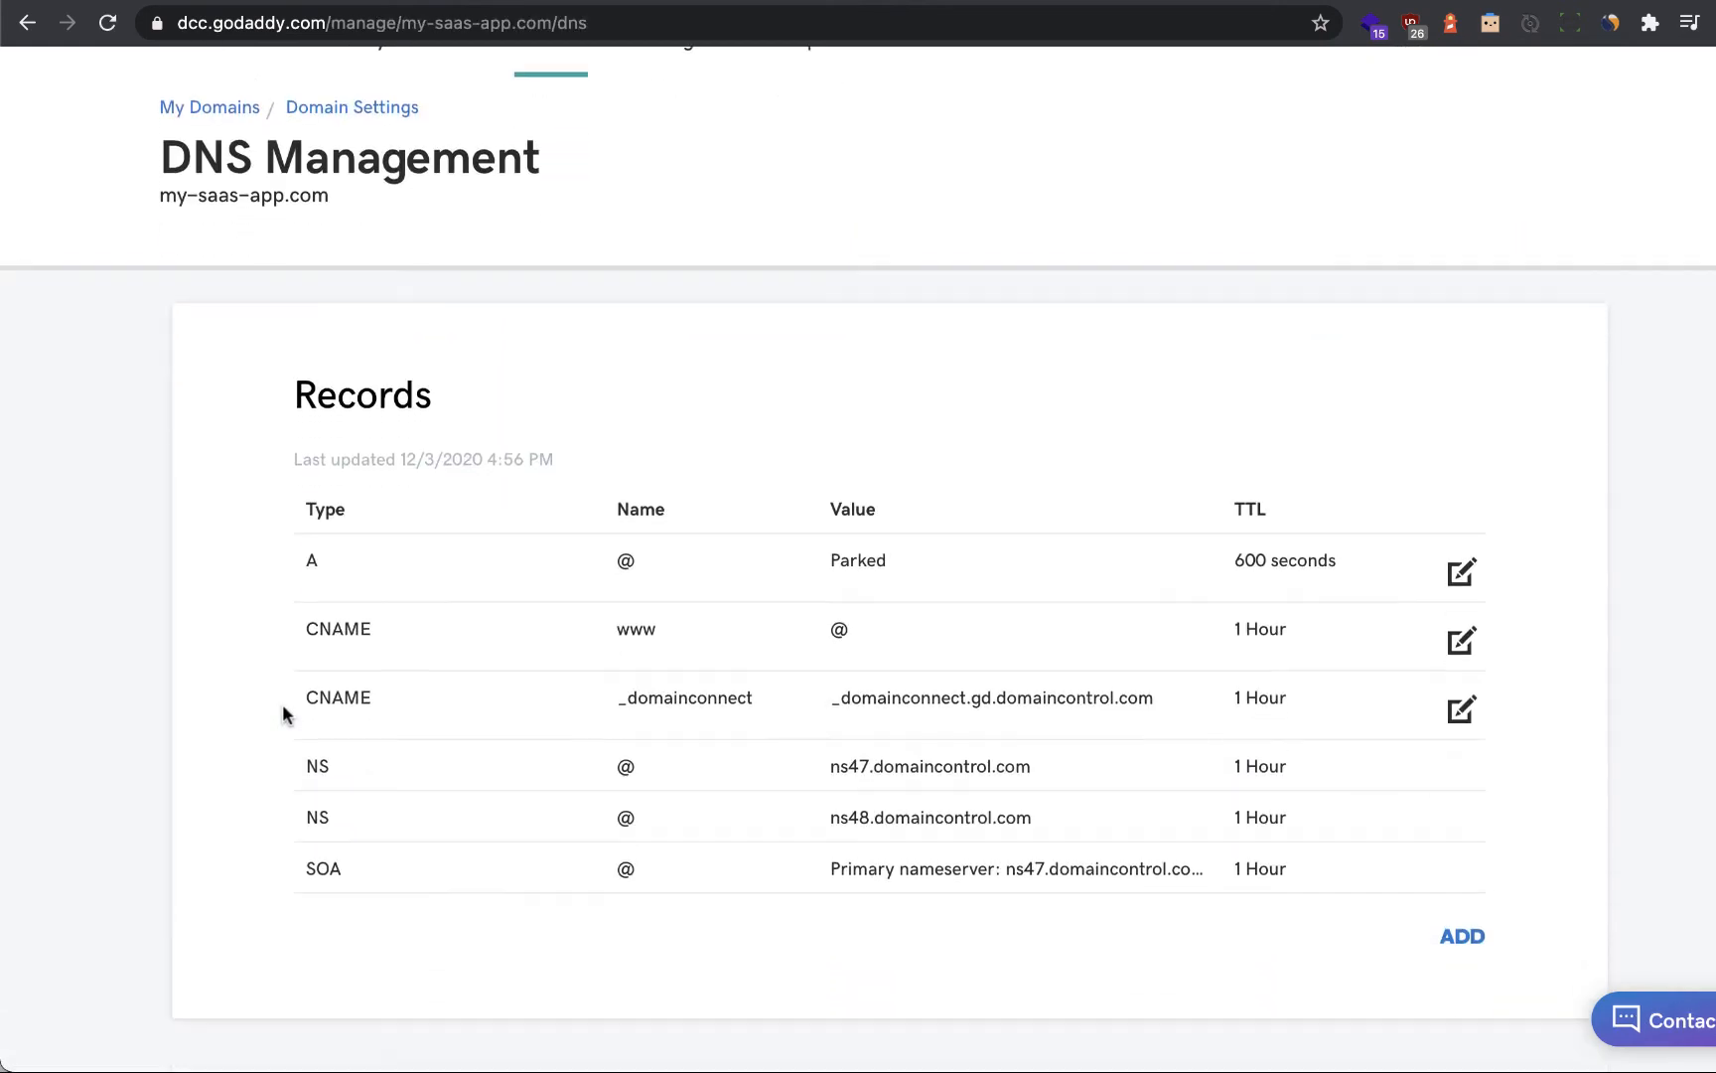
scroll(282, 713, down, 4)
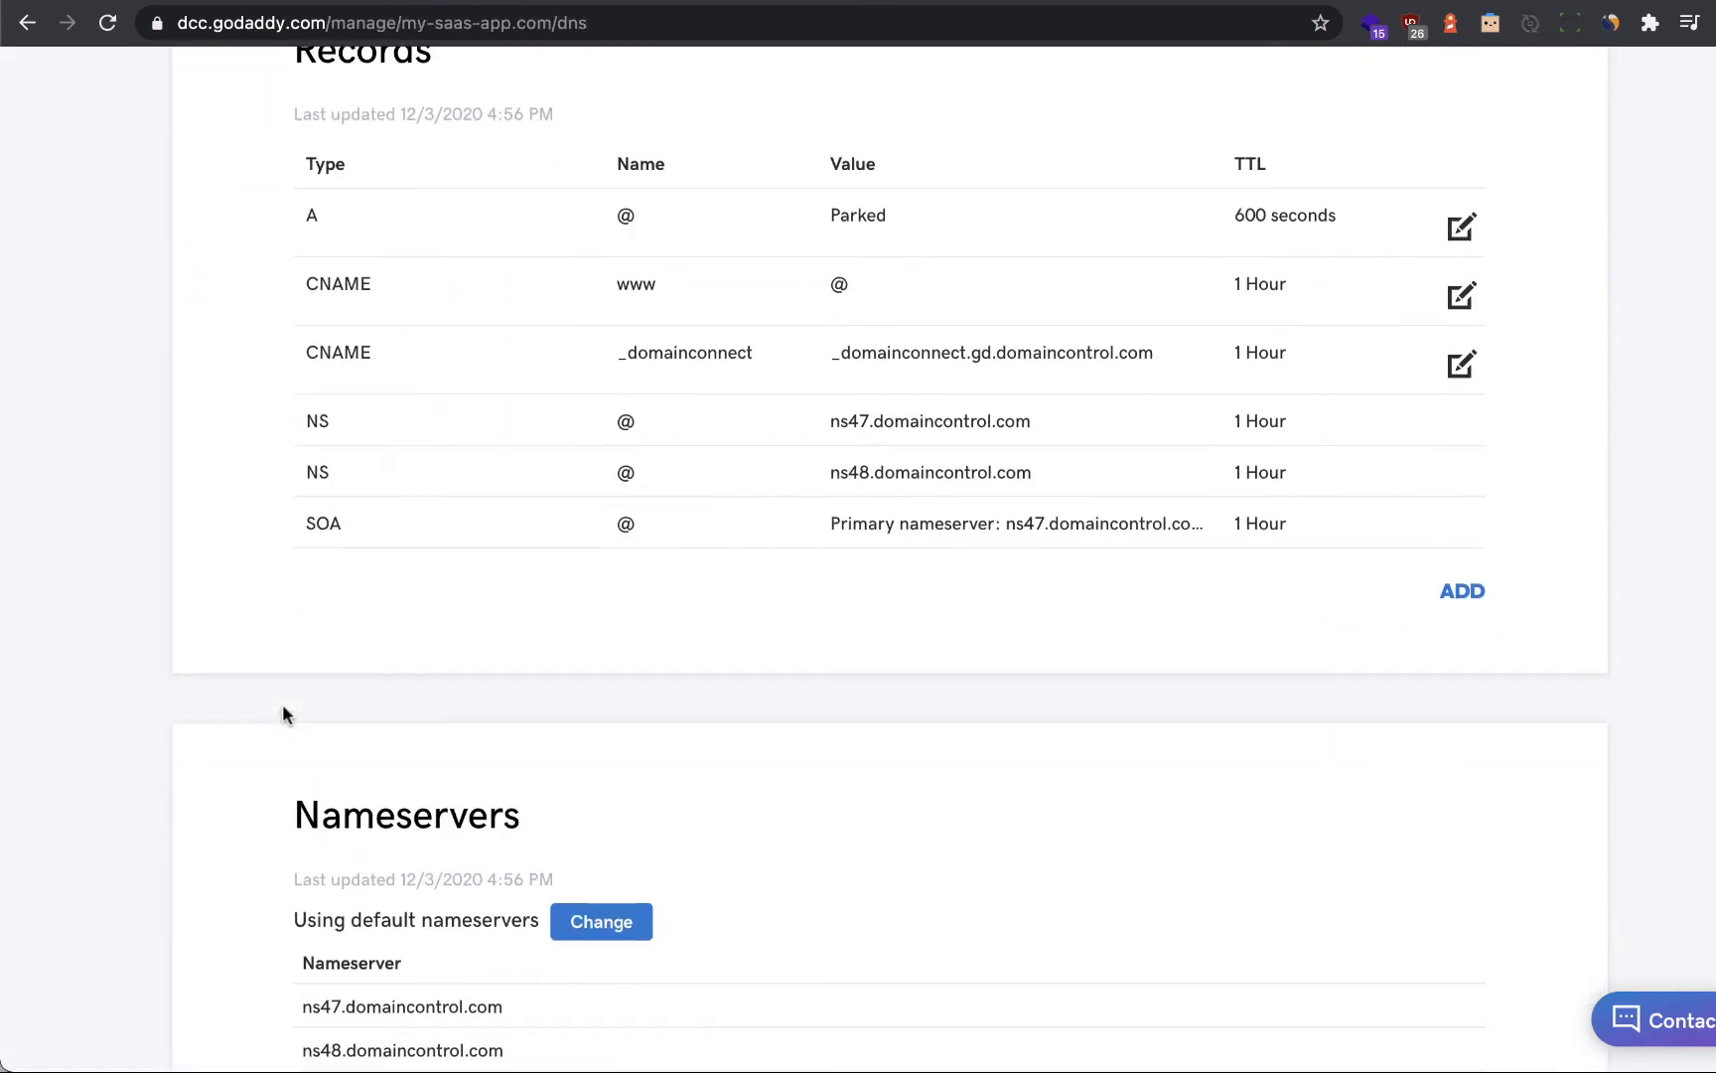
scroll(282, 714, down, 3)
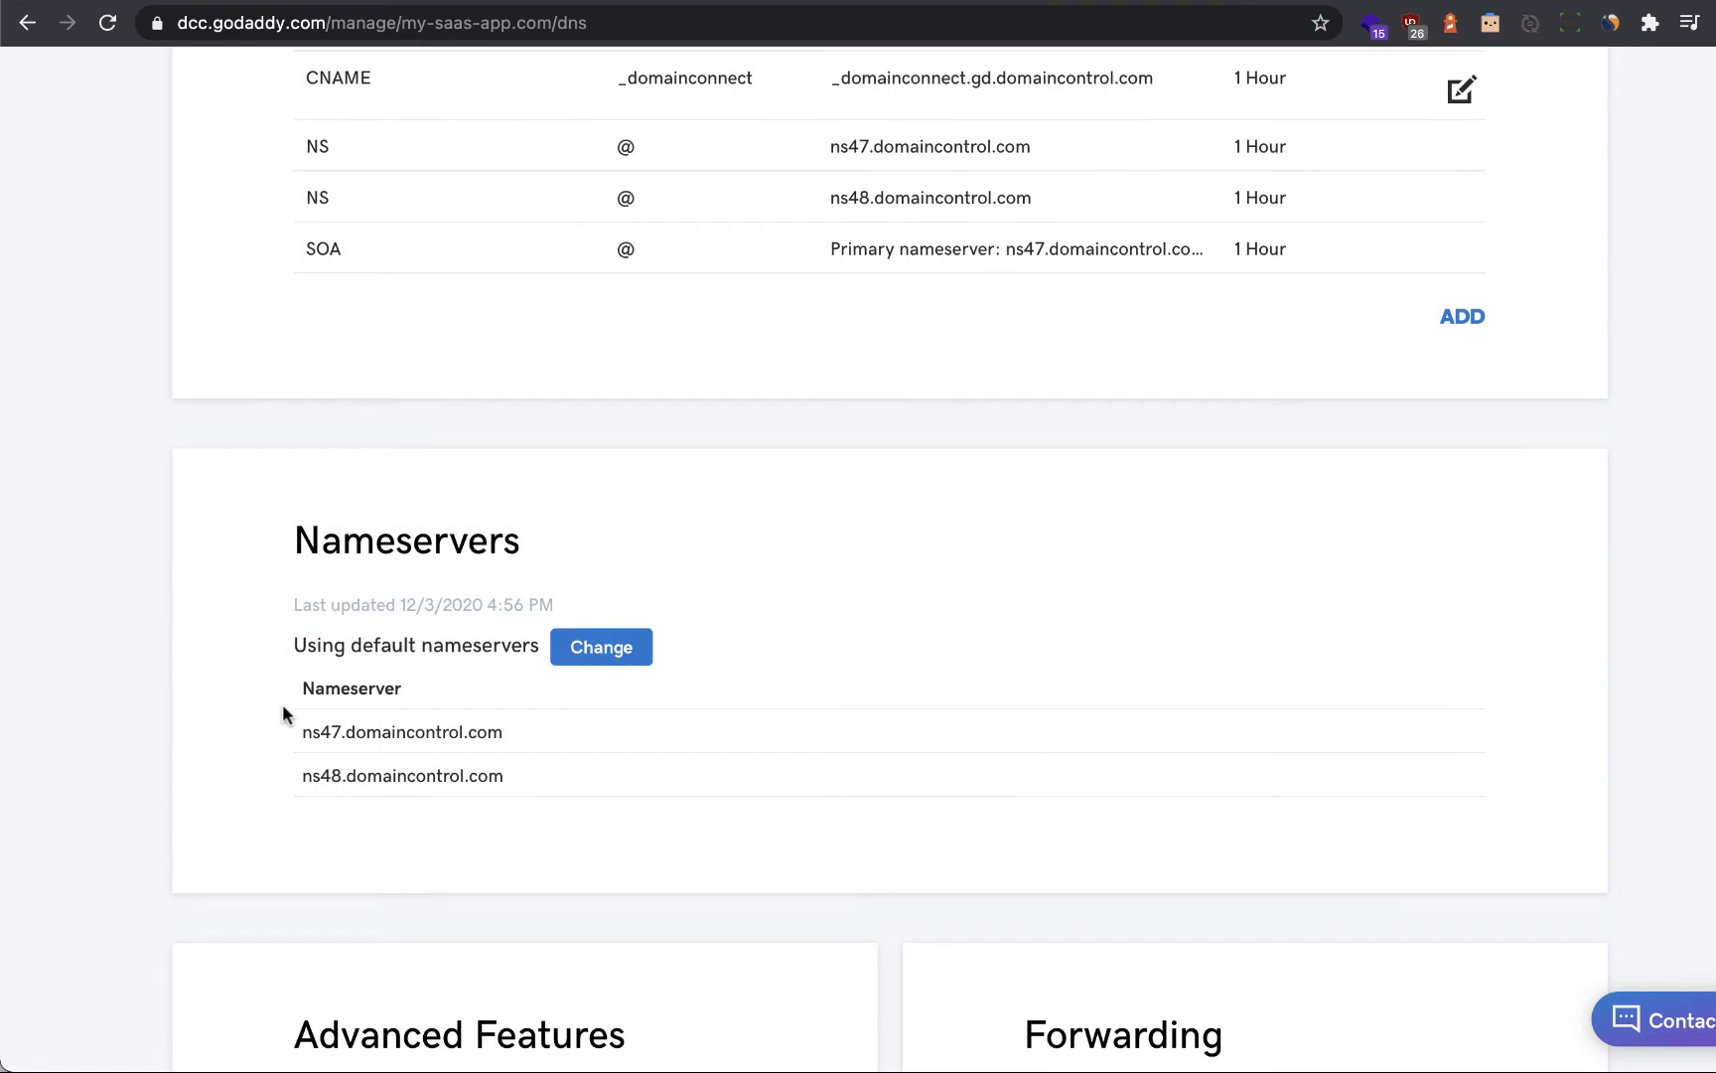
scroll(282, 713, down, 1)
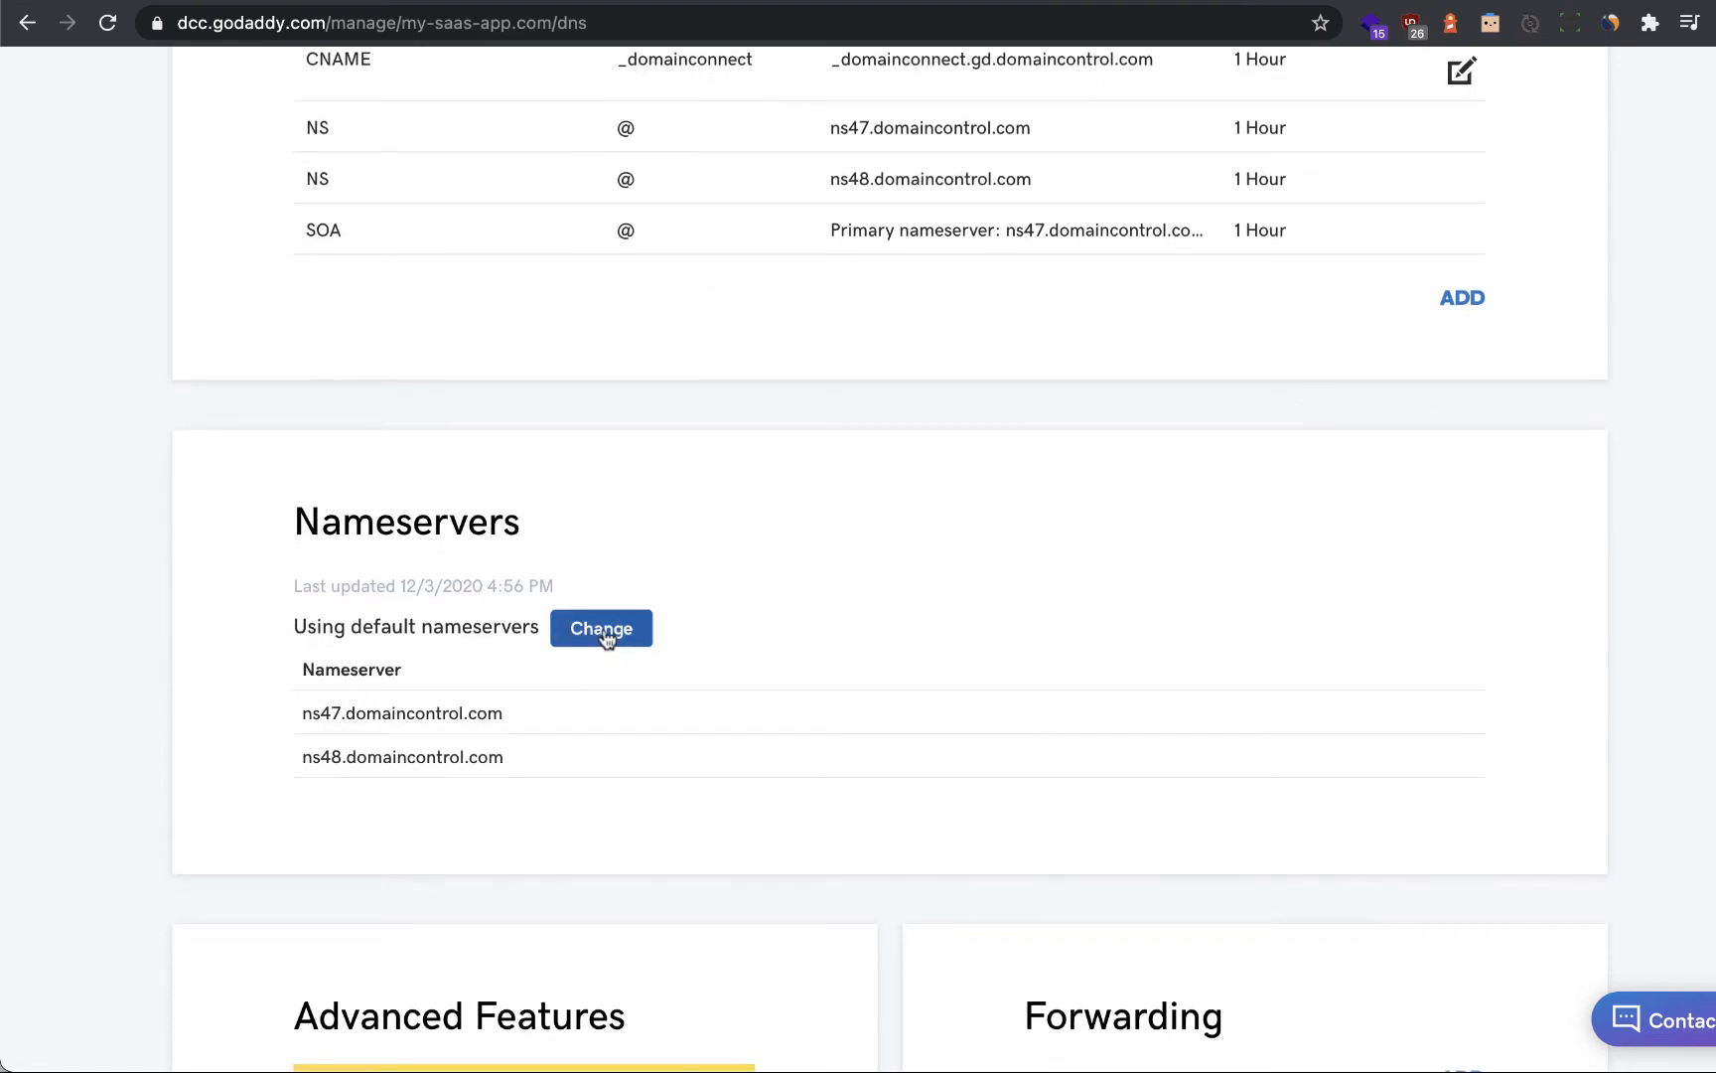
click(603, 634)
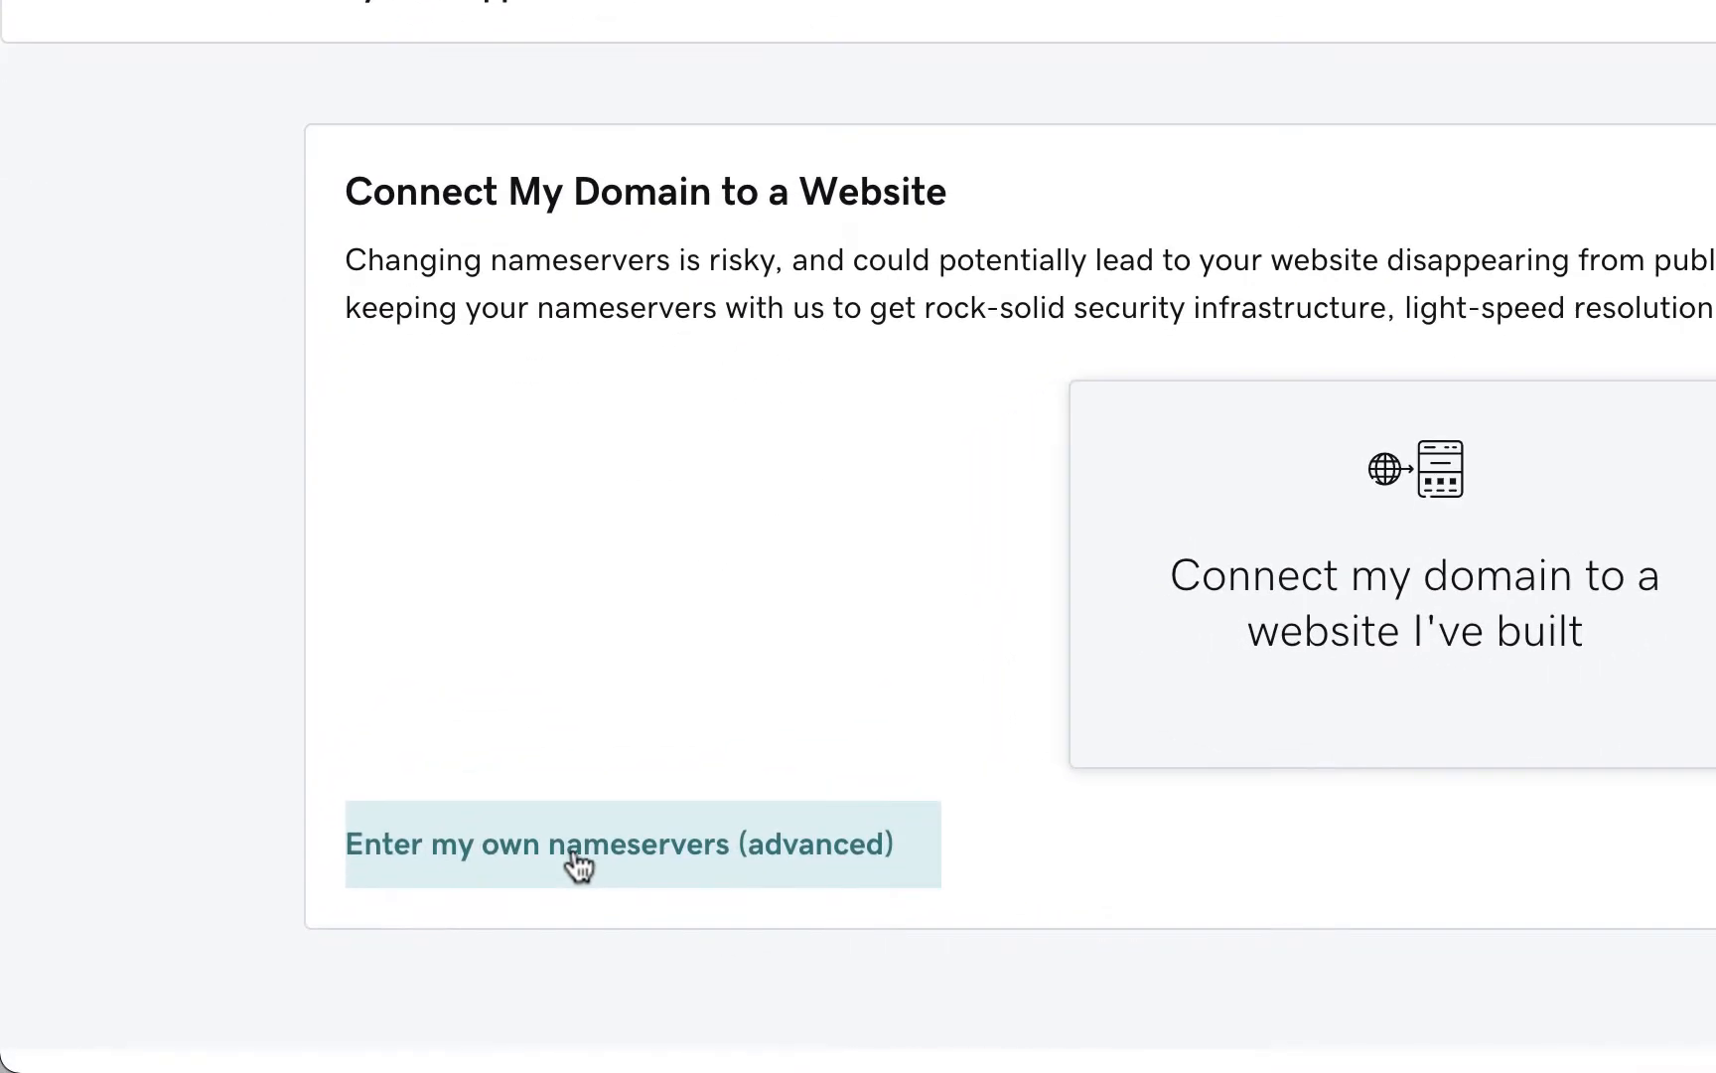
click(574, 854)
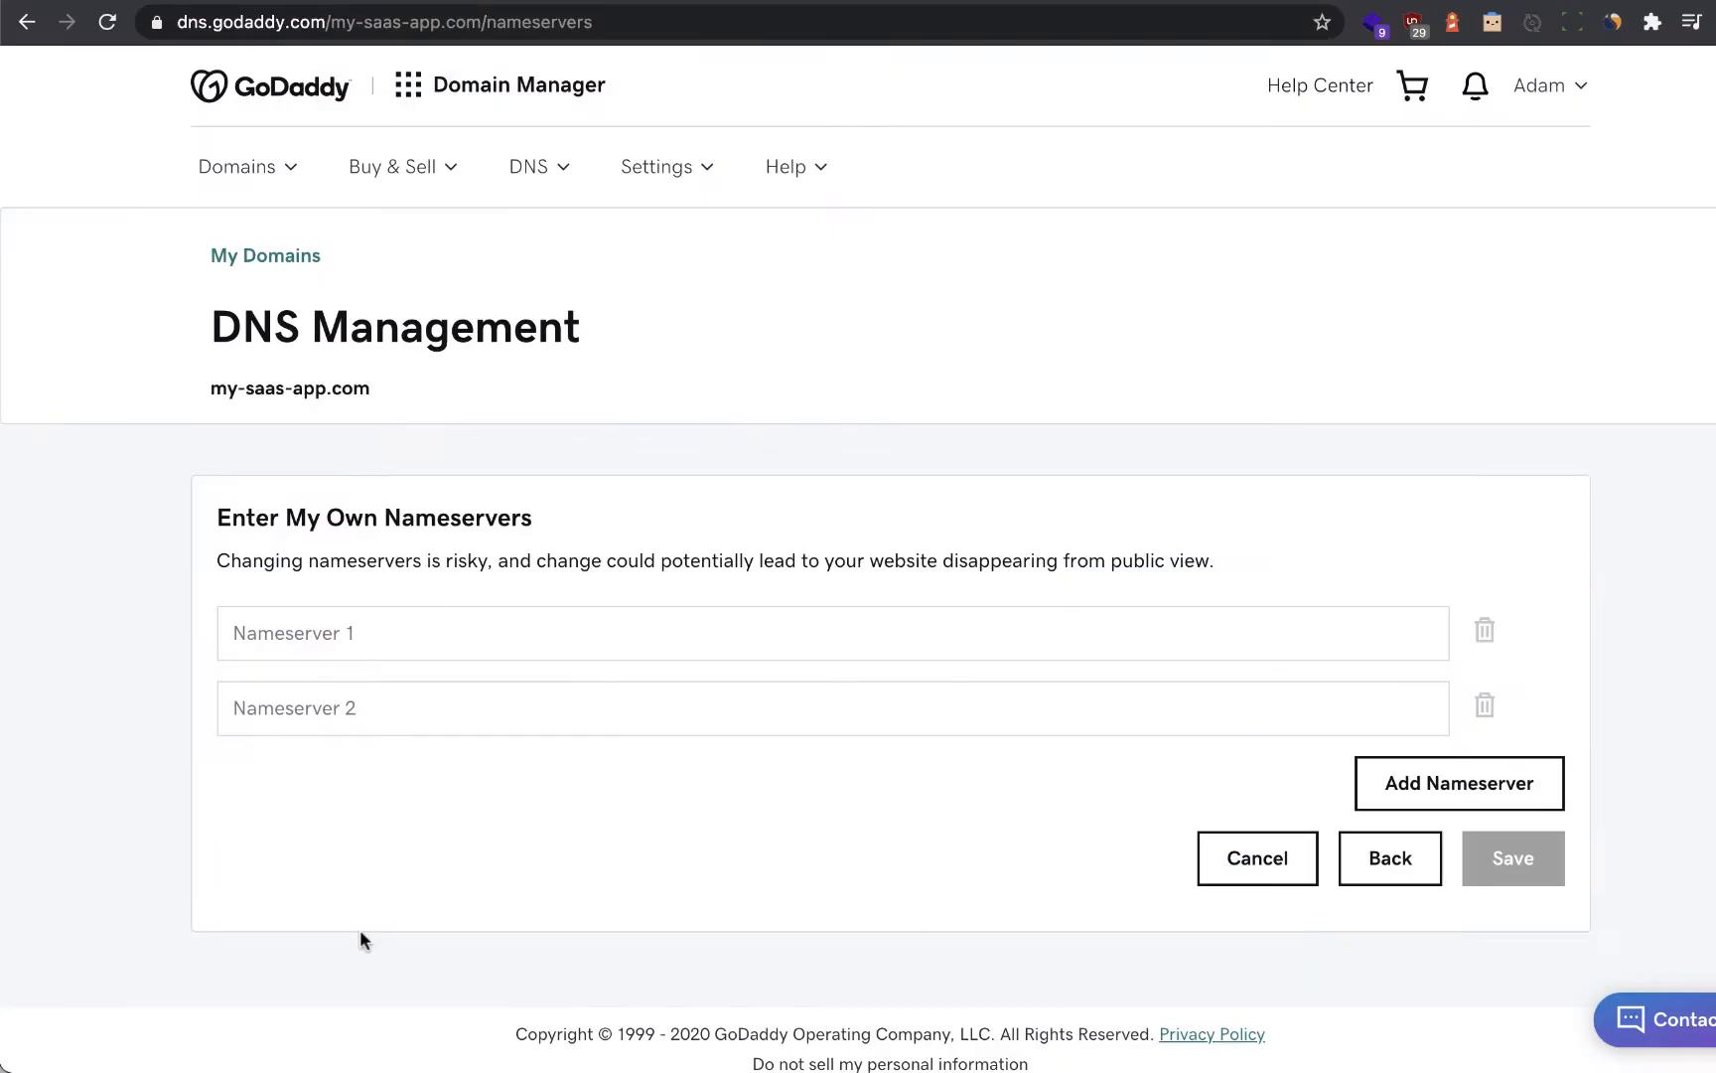
- Enter ns-1370.awsdns-43.org as the first nameserver and ns-1759.awsdns-27.co.uk, copied from the platformOS DNS Zone page, as the second
text(ns-1370.awsdns-43.org)
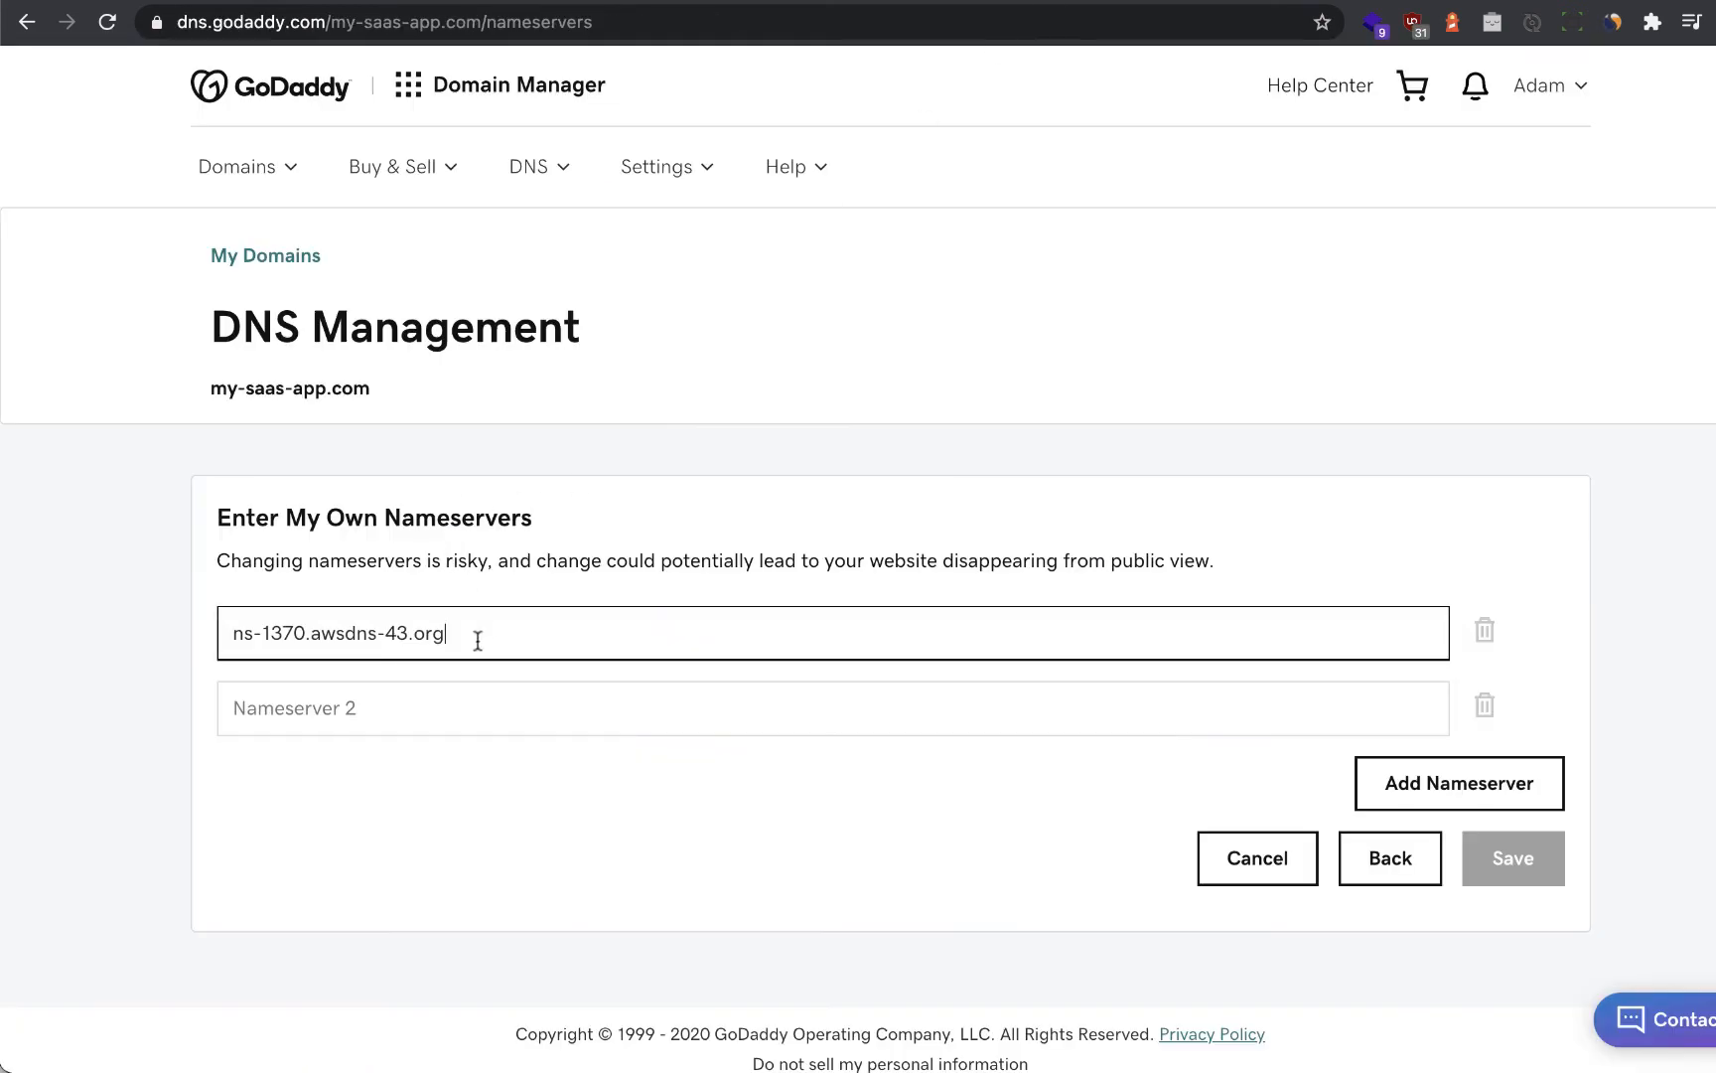
key(ctrl+Tab)
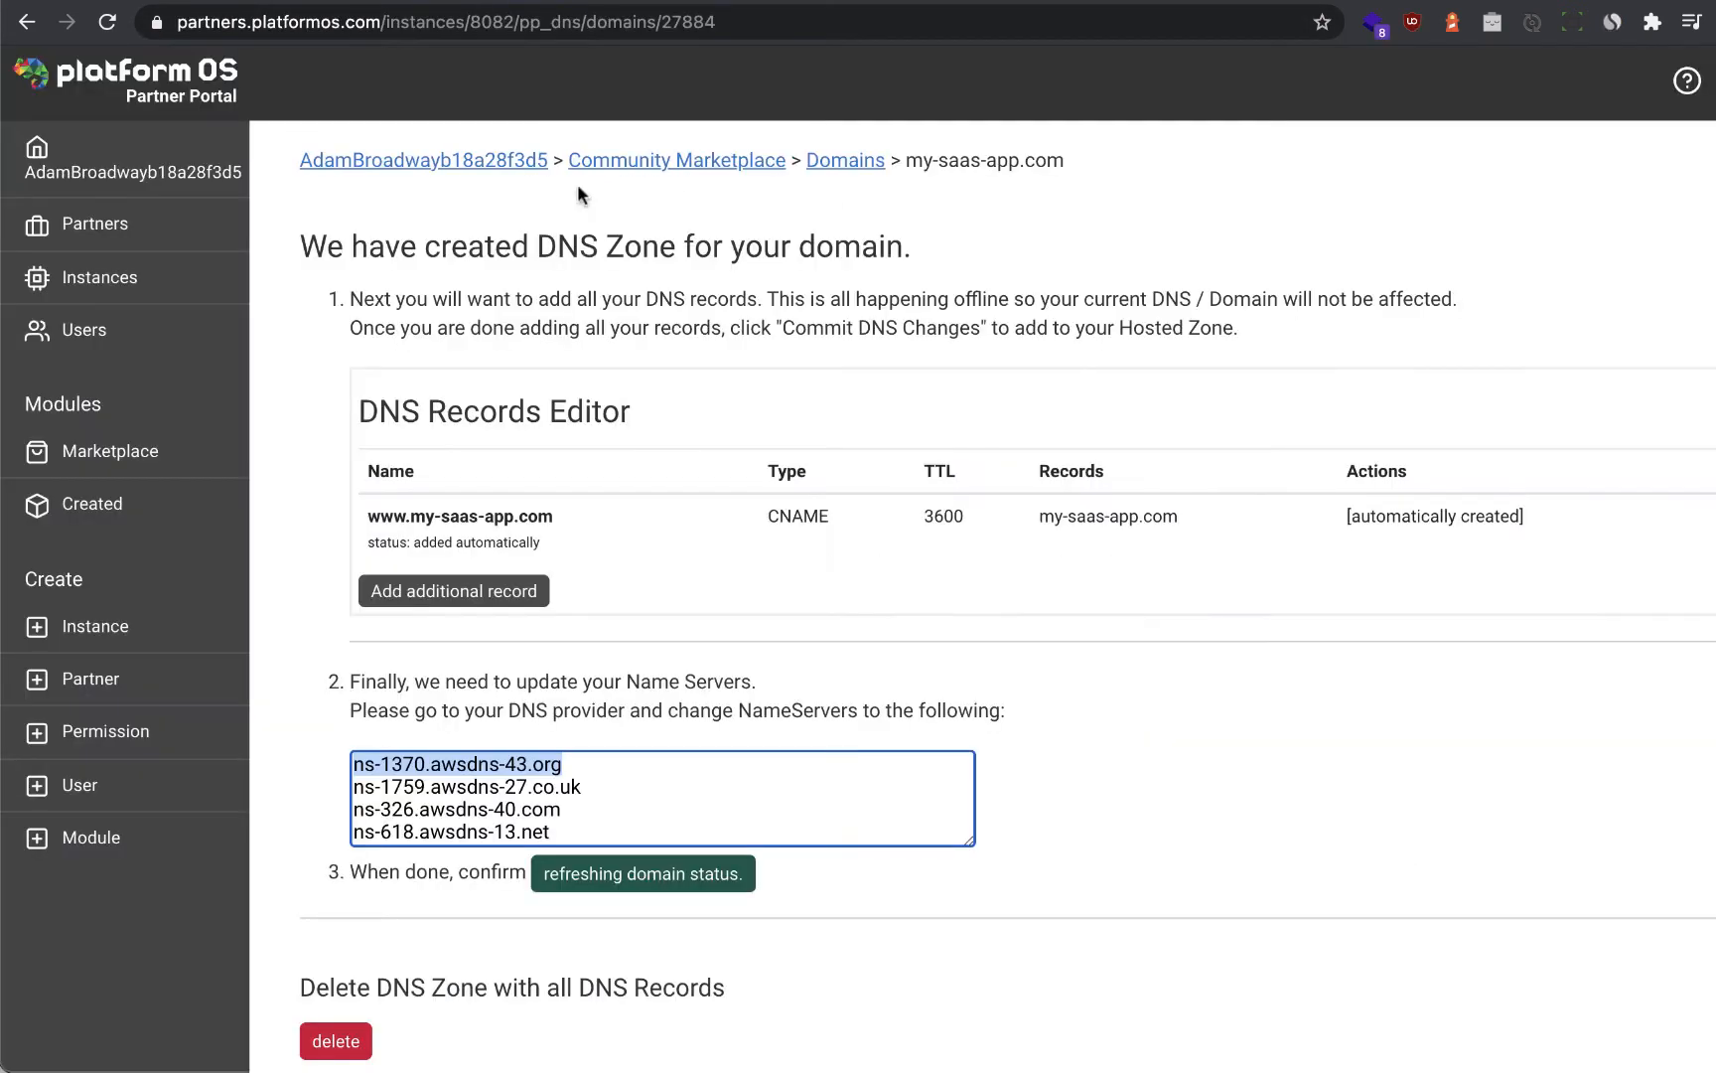
drag(596, 787, 308, 796)
key(super+c)
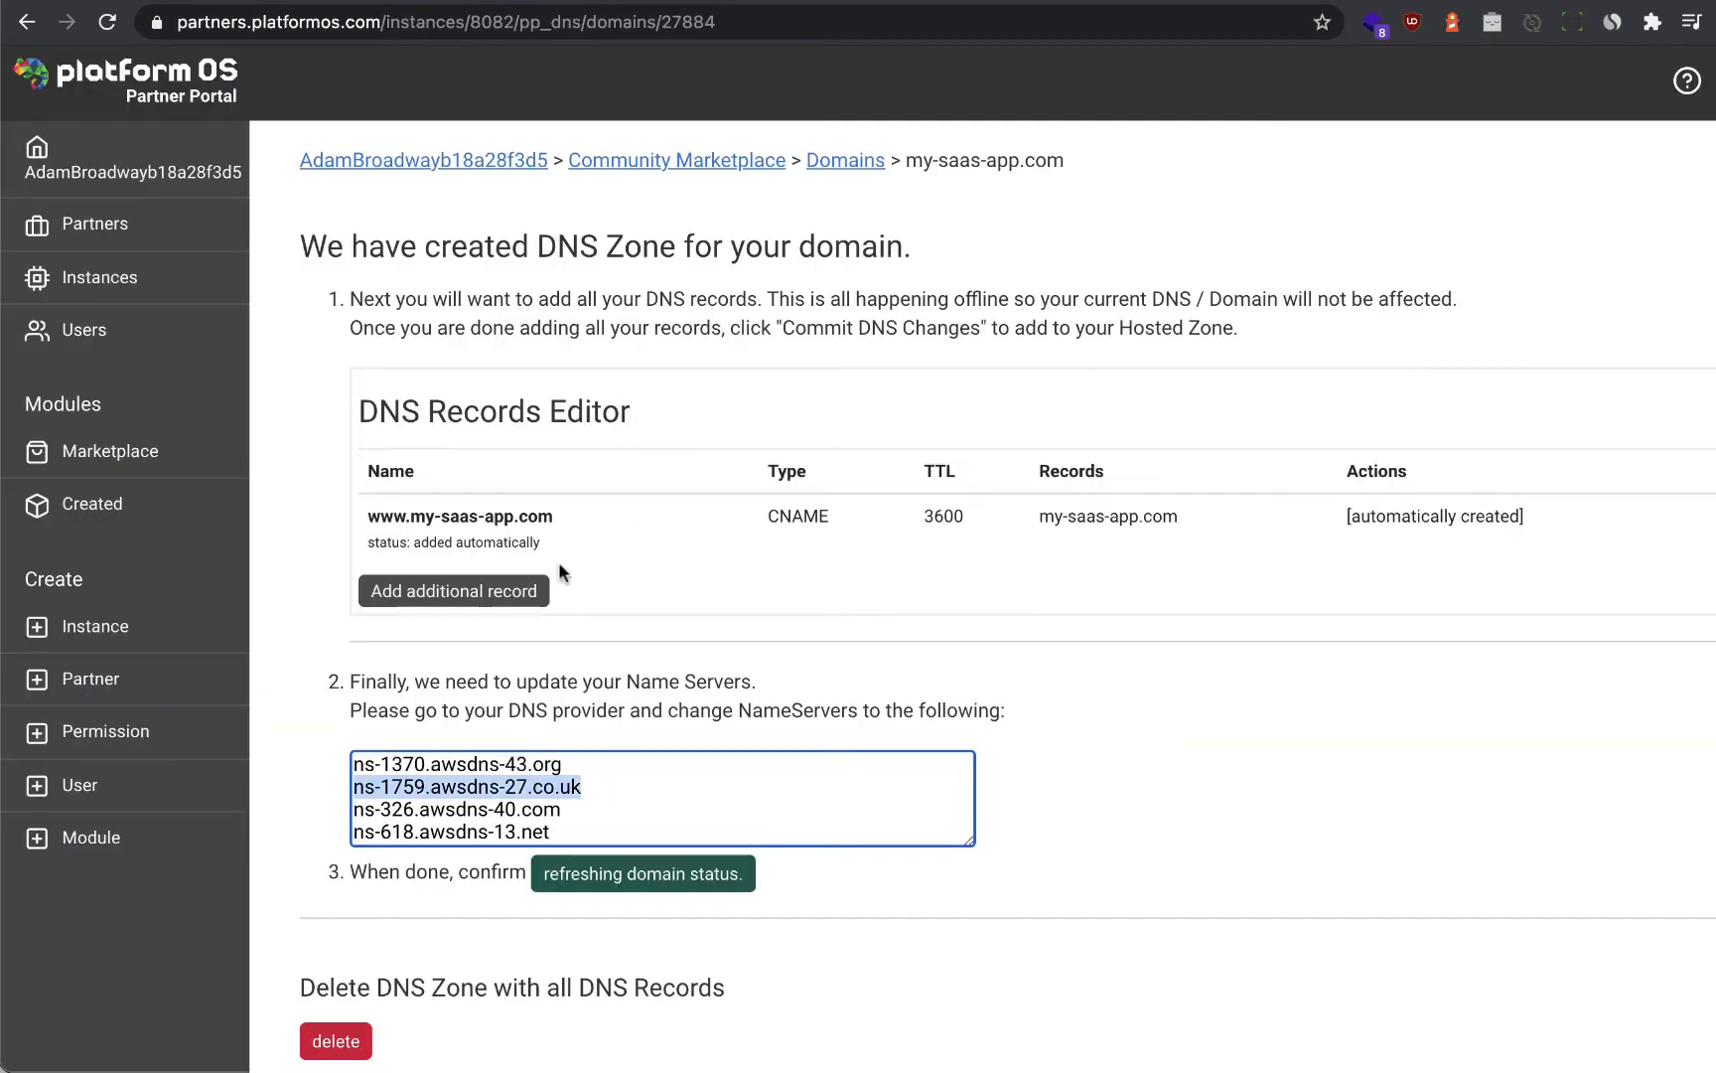
key(ctrl+shift+Tab)
click(515, 712)
key(super+v)
- Add a third nameserver, ns-326.awsdns-40.com, copied from the platformOS DNS Zone page
click(1407, 779)
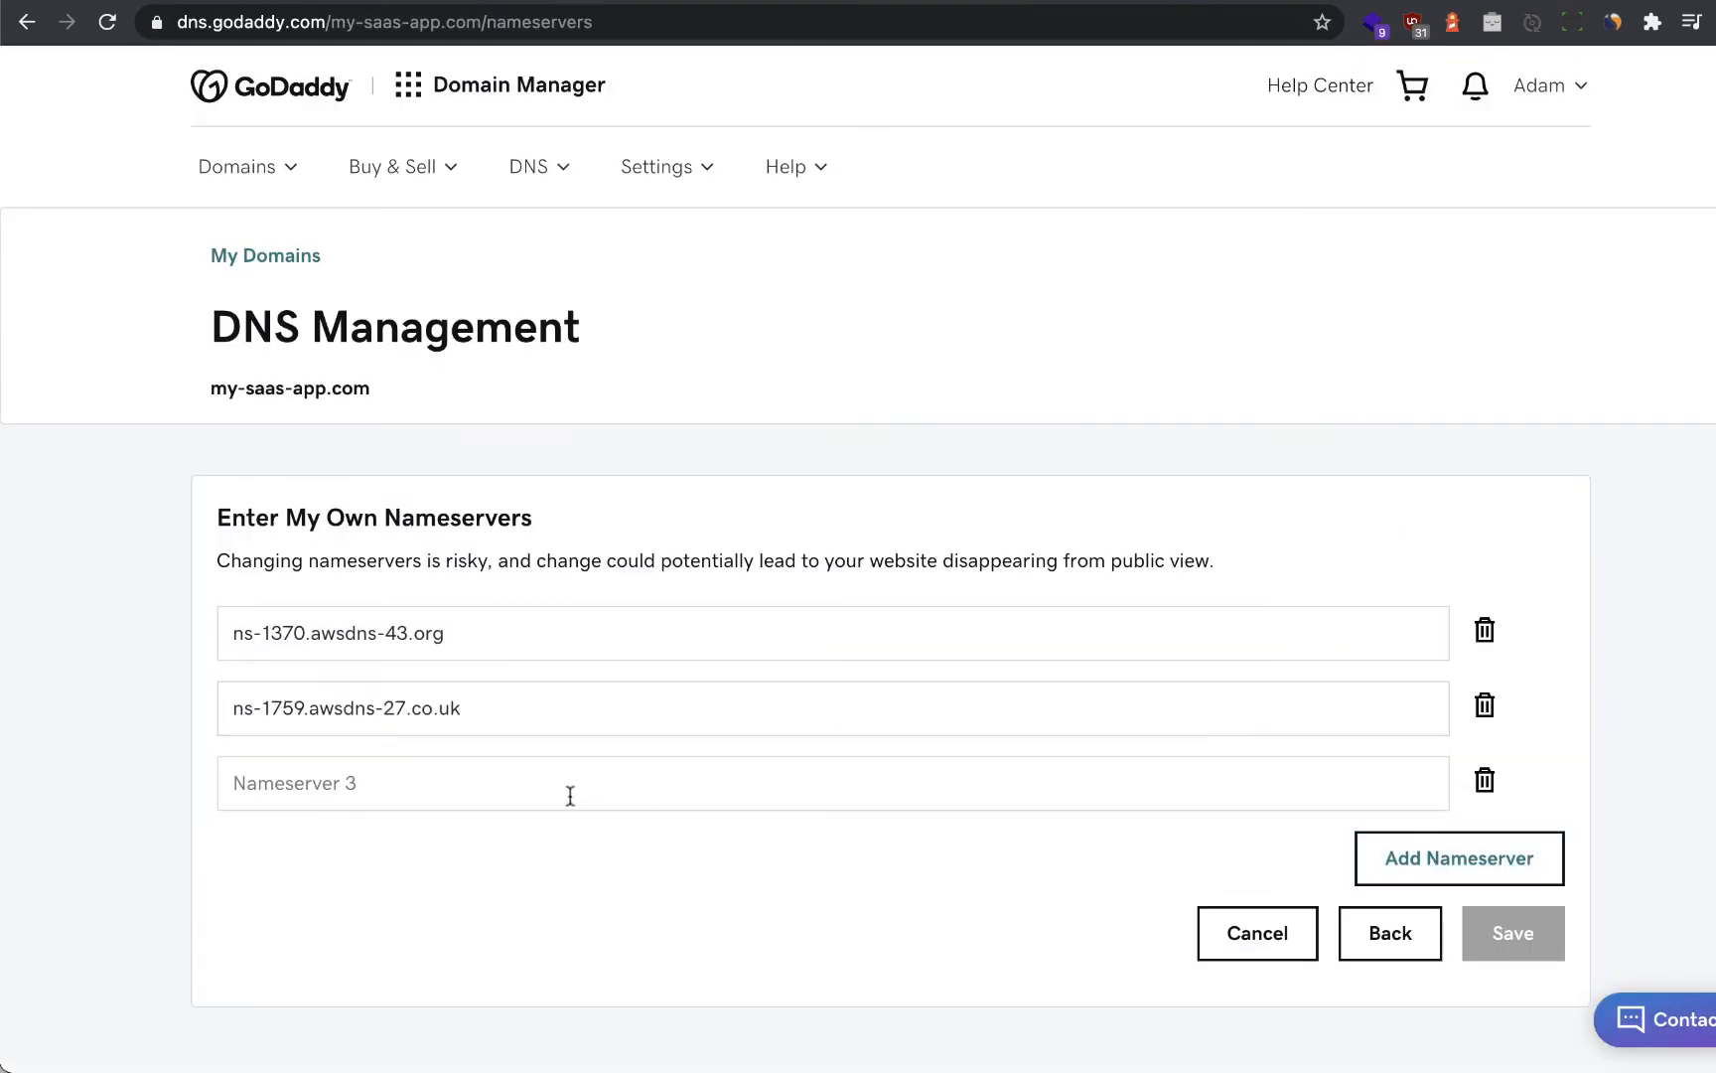
click(377, 782)
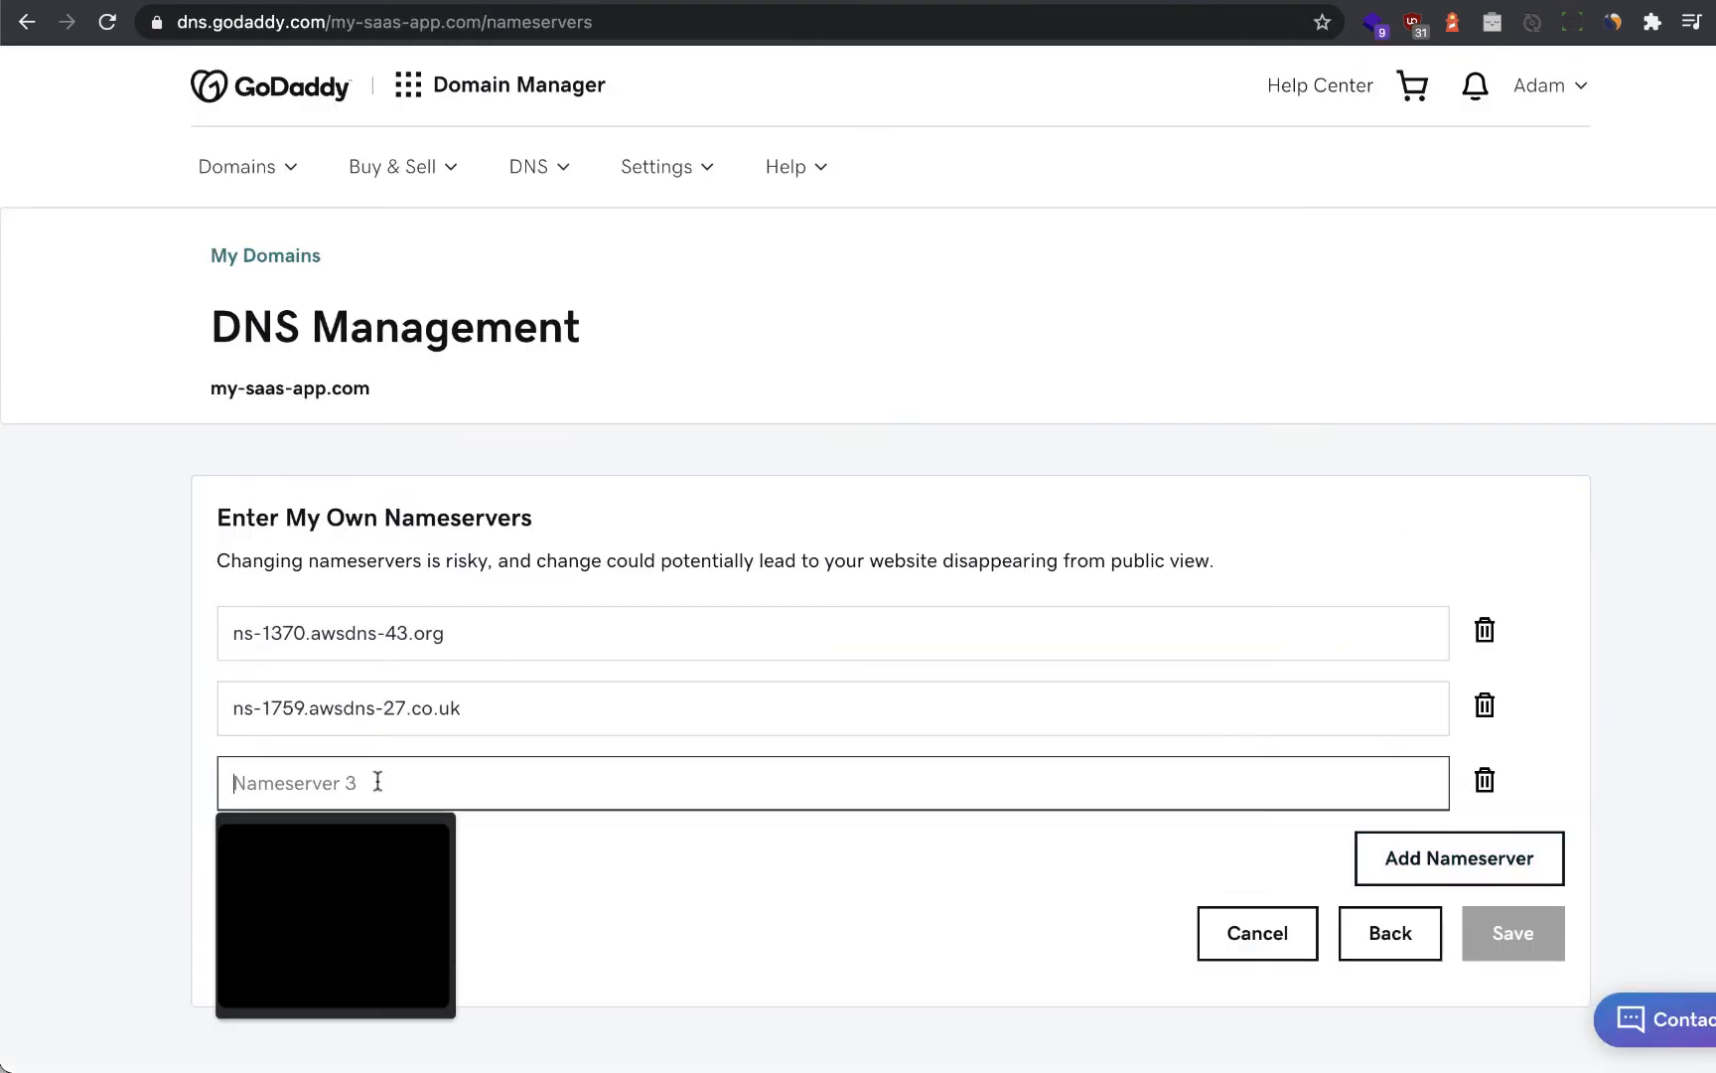
key(ctrl+Tab)
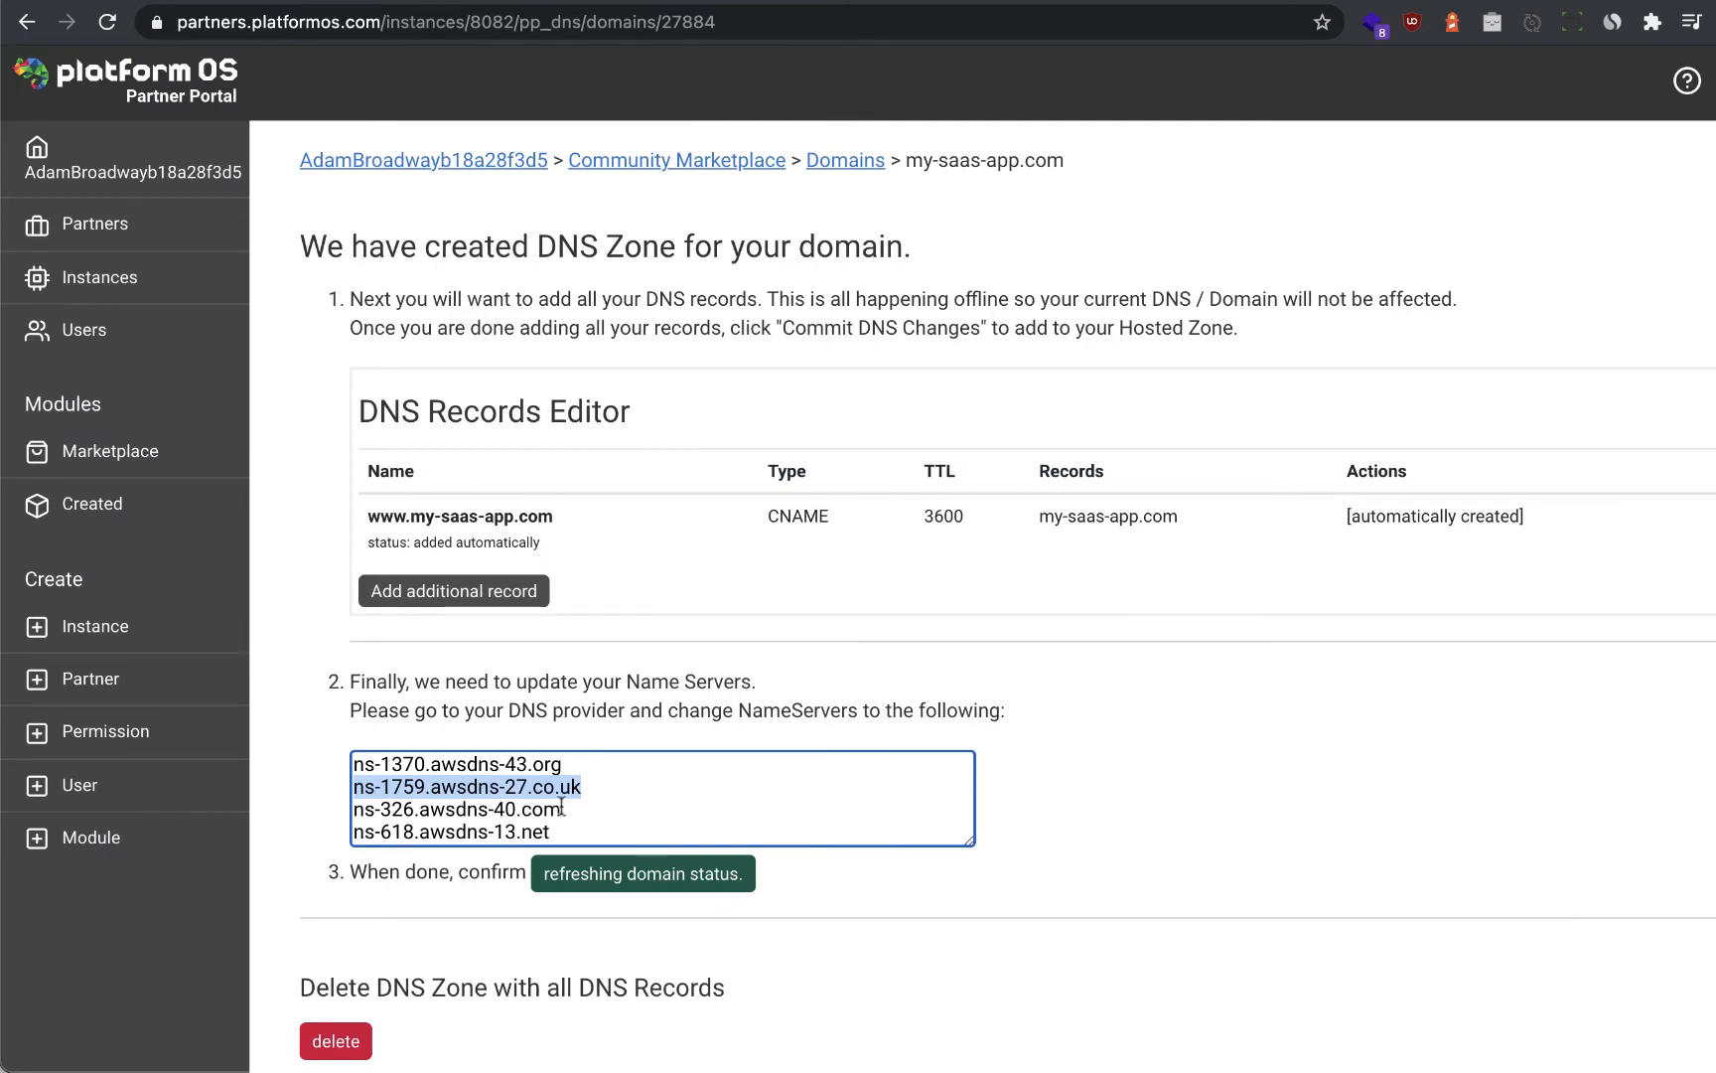
drag(563, 808, 336, 818)
key(ctrl+c)
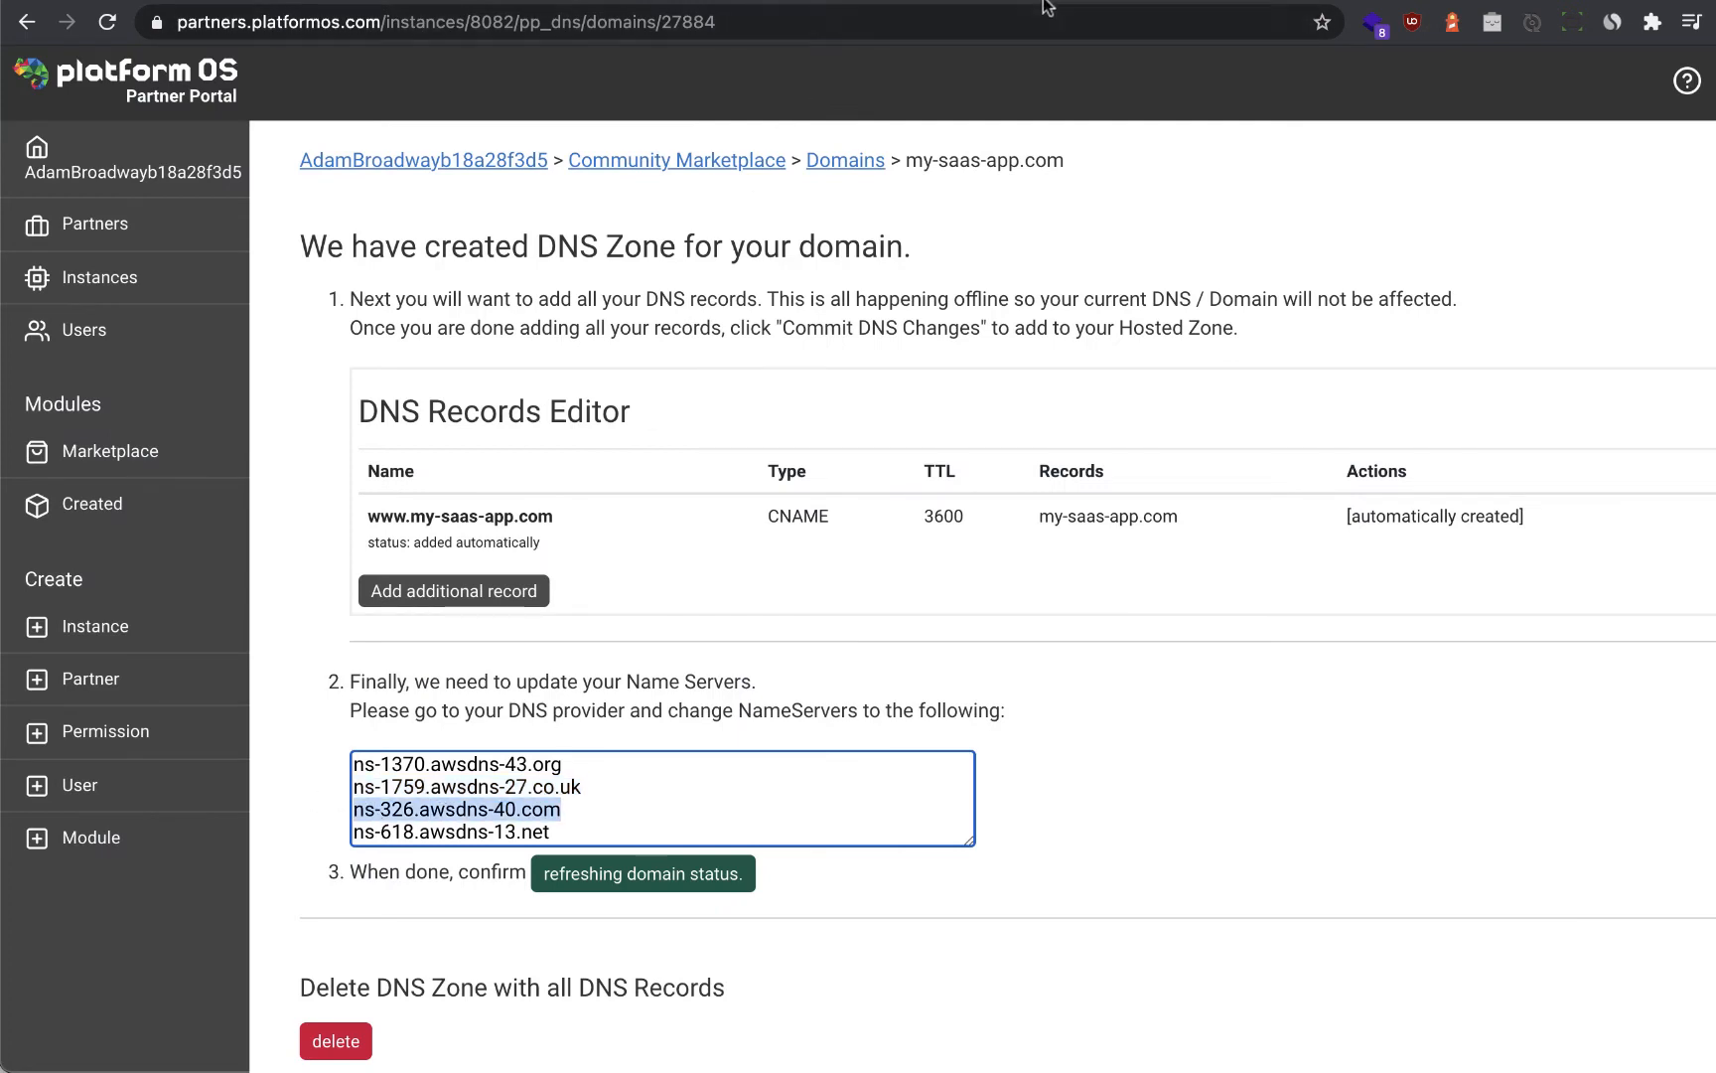
key(ctrl+Tab)
key(ctrl+v)
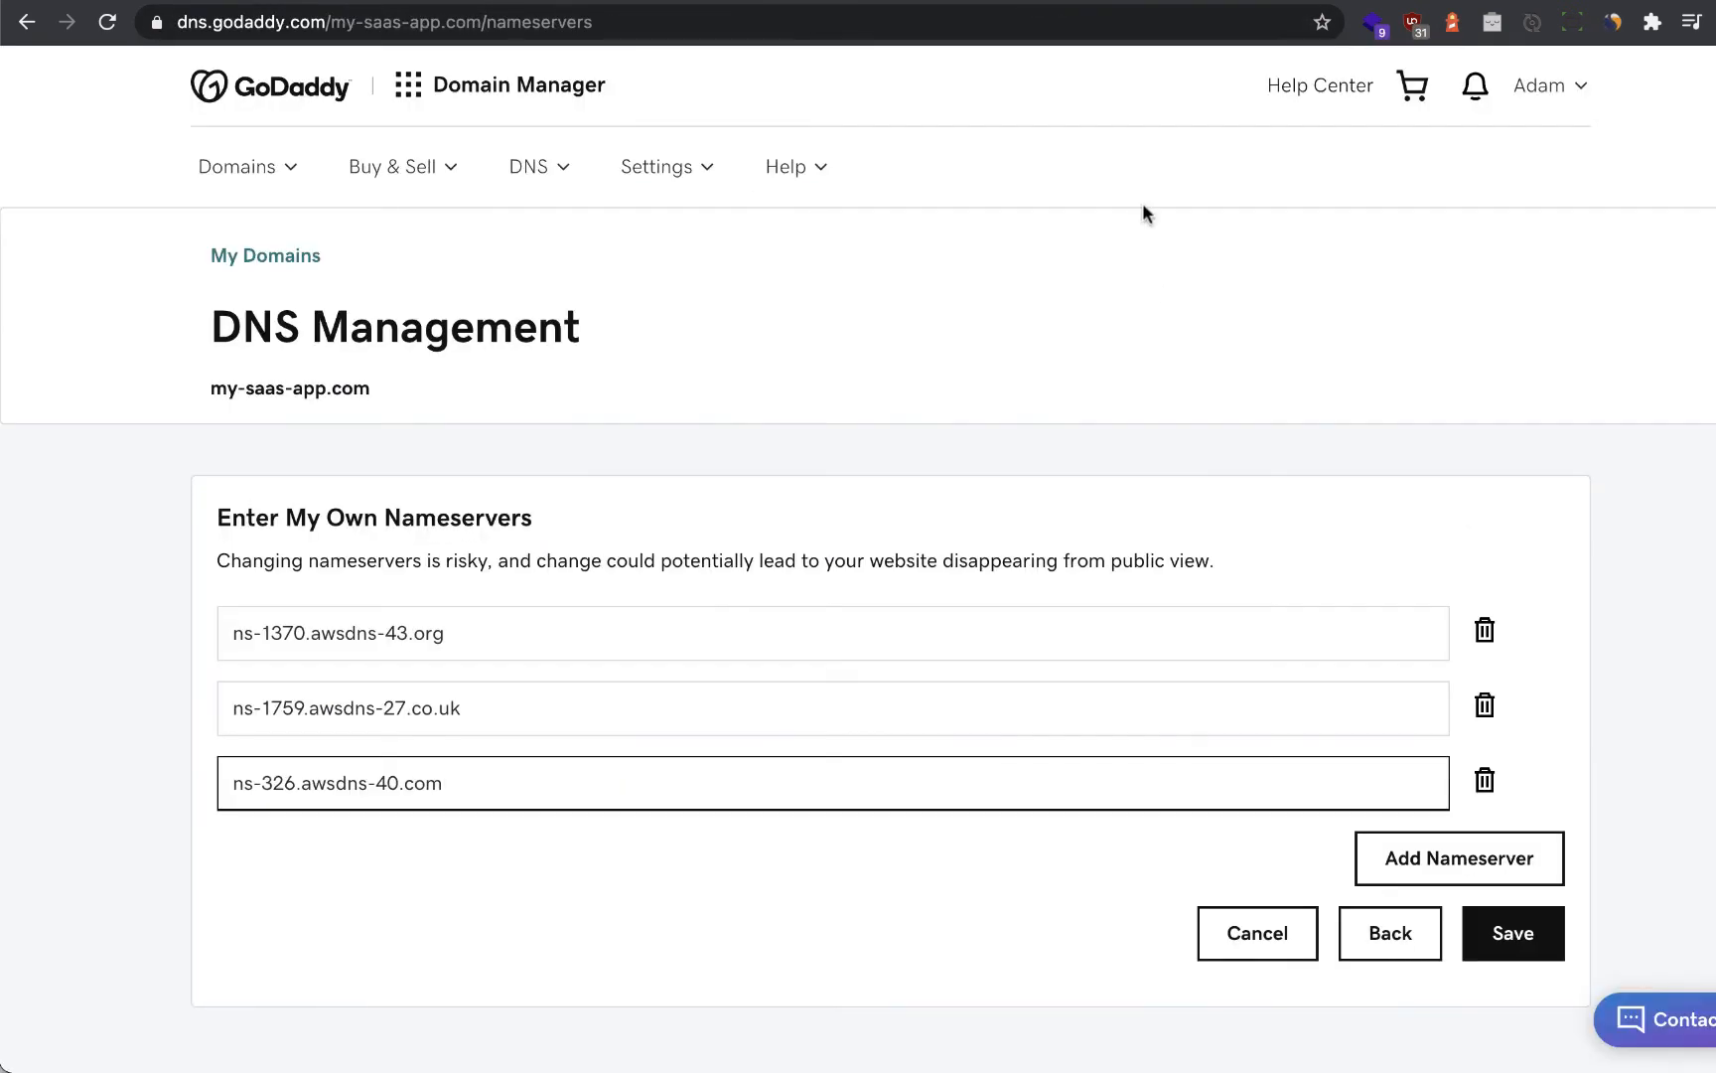
- Add ns-618.awsdns-13.net as the fourth nameserver and save the nameserver list
click(1453, 862)
text(ns-618.awsdns-13.net)
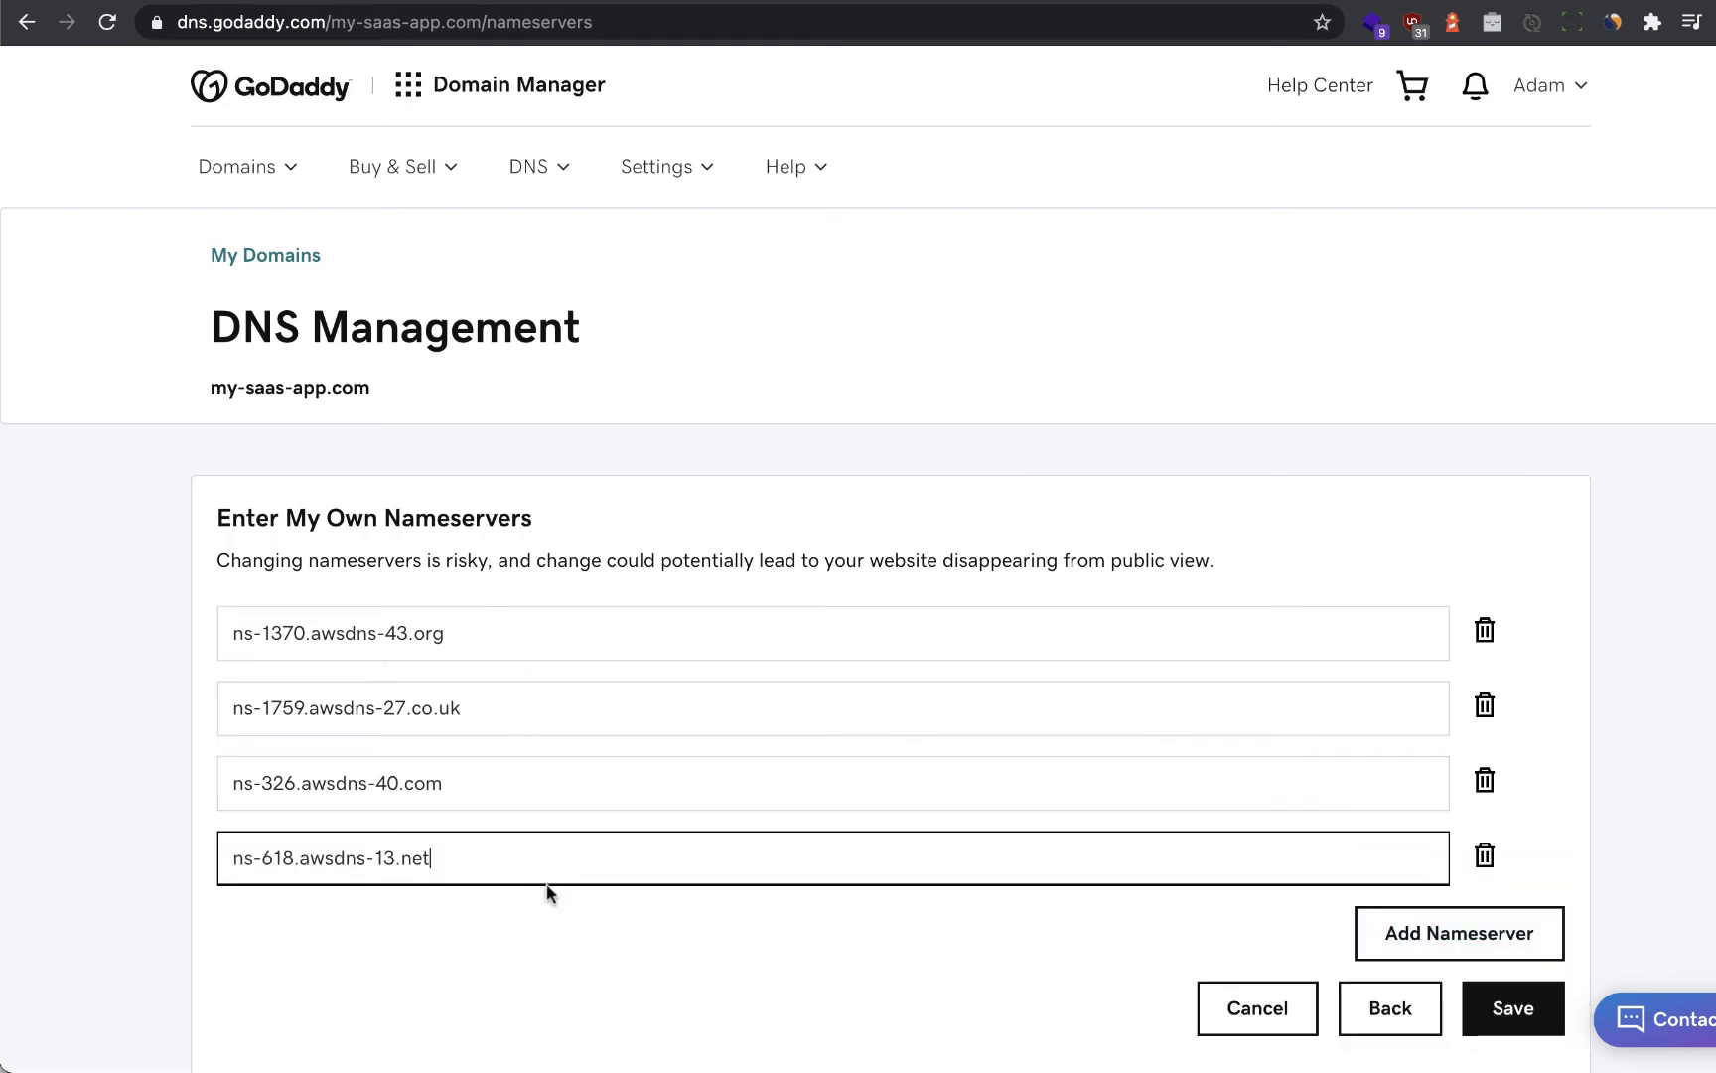
click(1517, 1015)
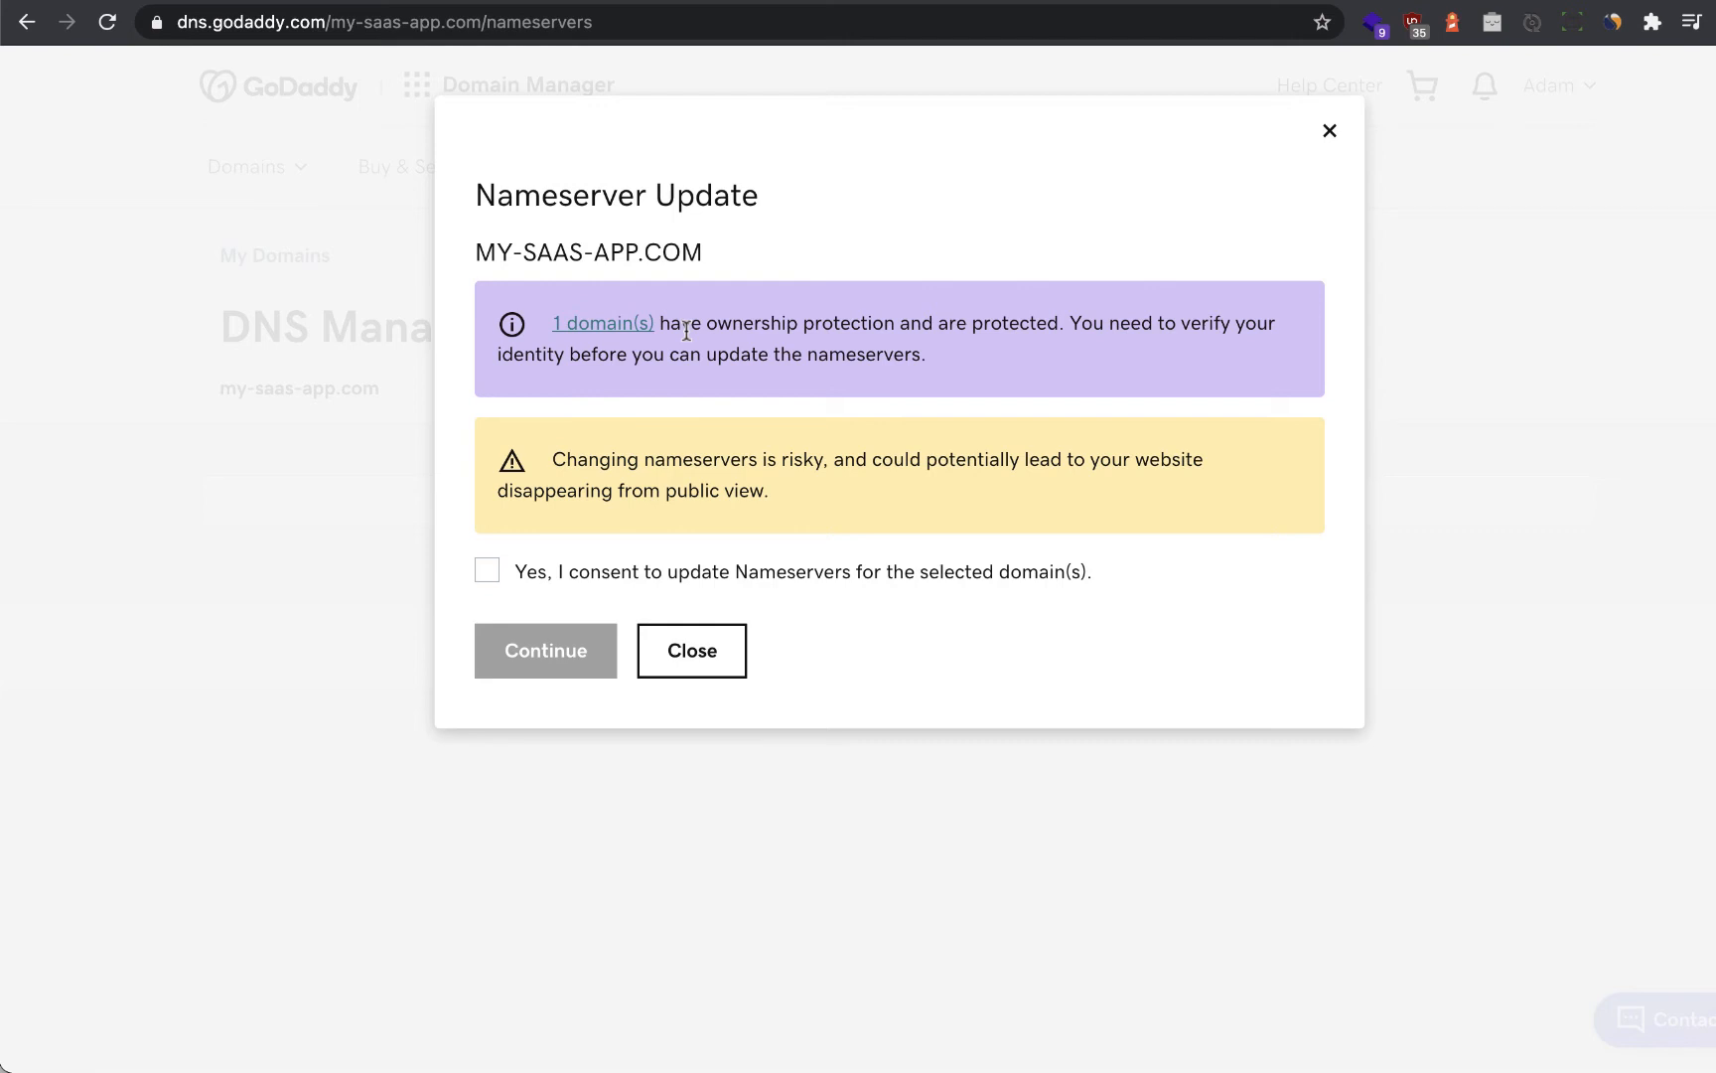
- Consent to the nameserver update for my-saas-app.com and verify identity with the emailed one-time password
click(487, 571)
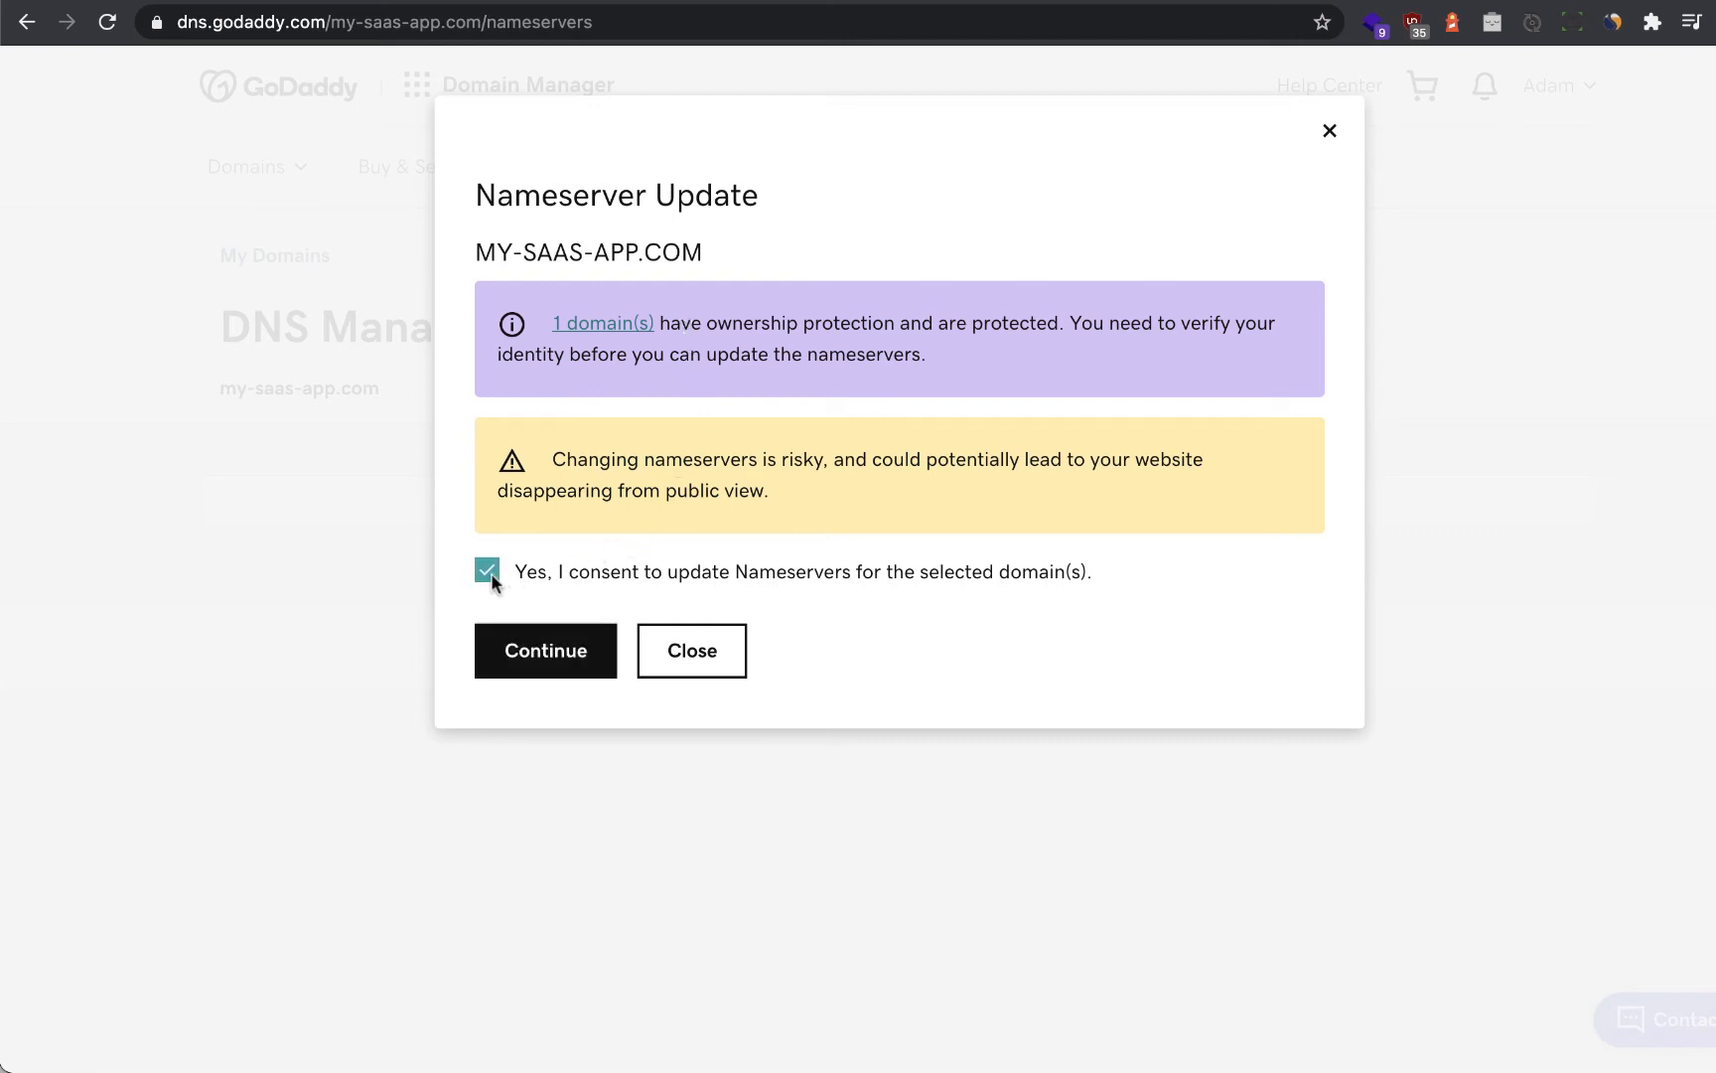
click(545, 654)
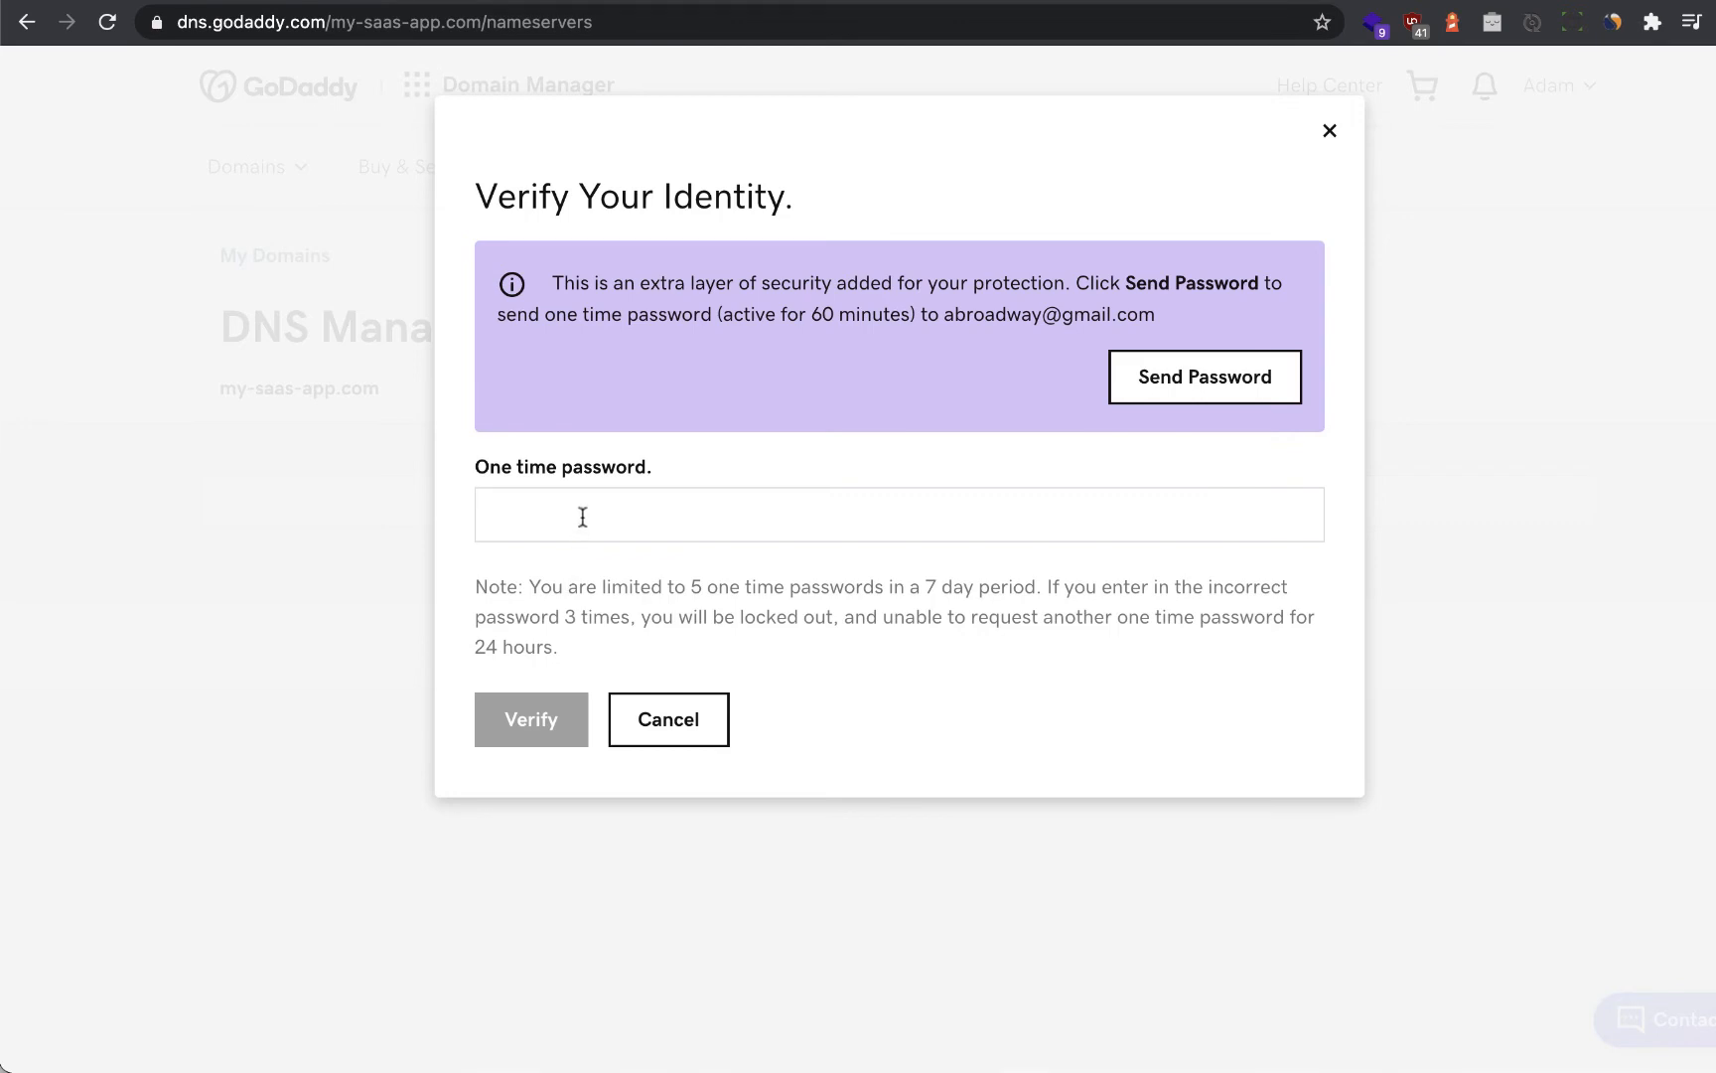
click(1217, 383)
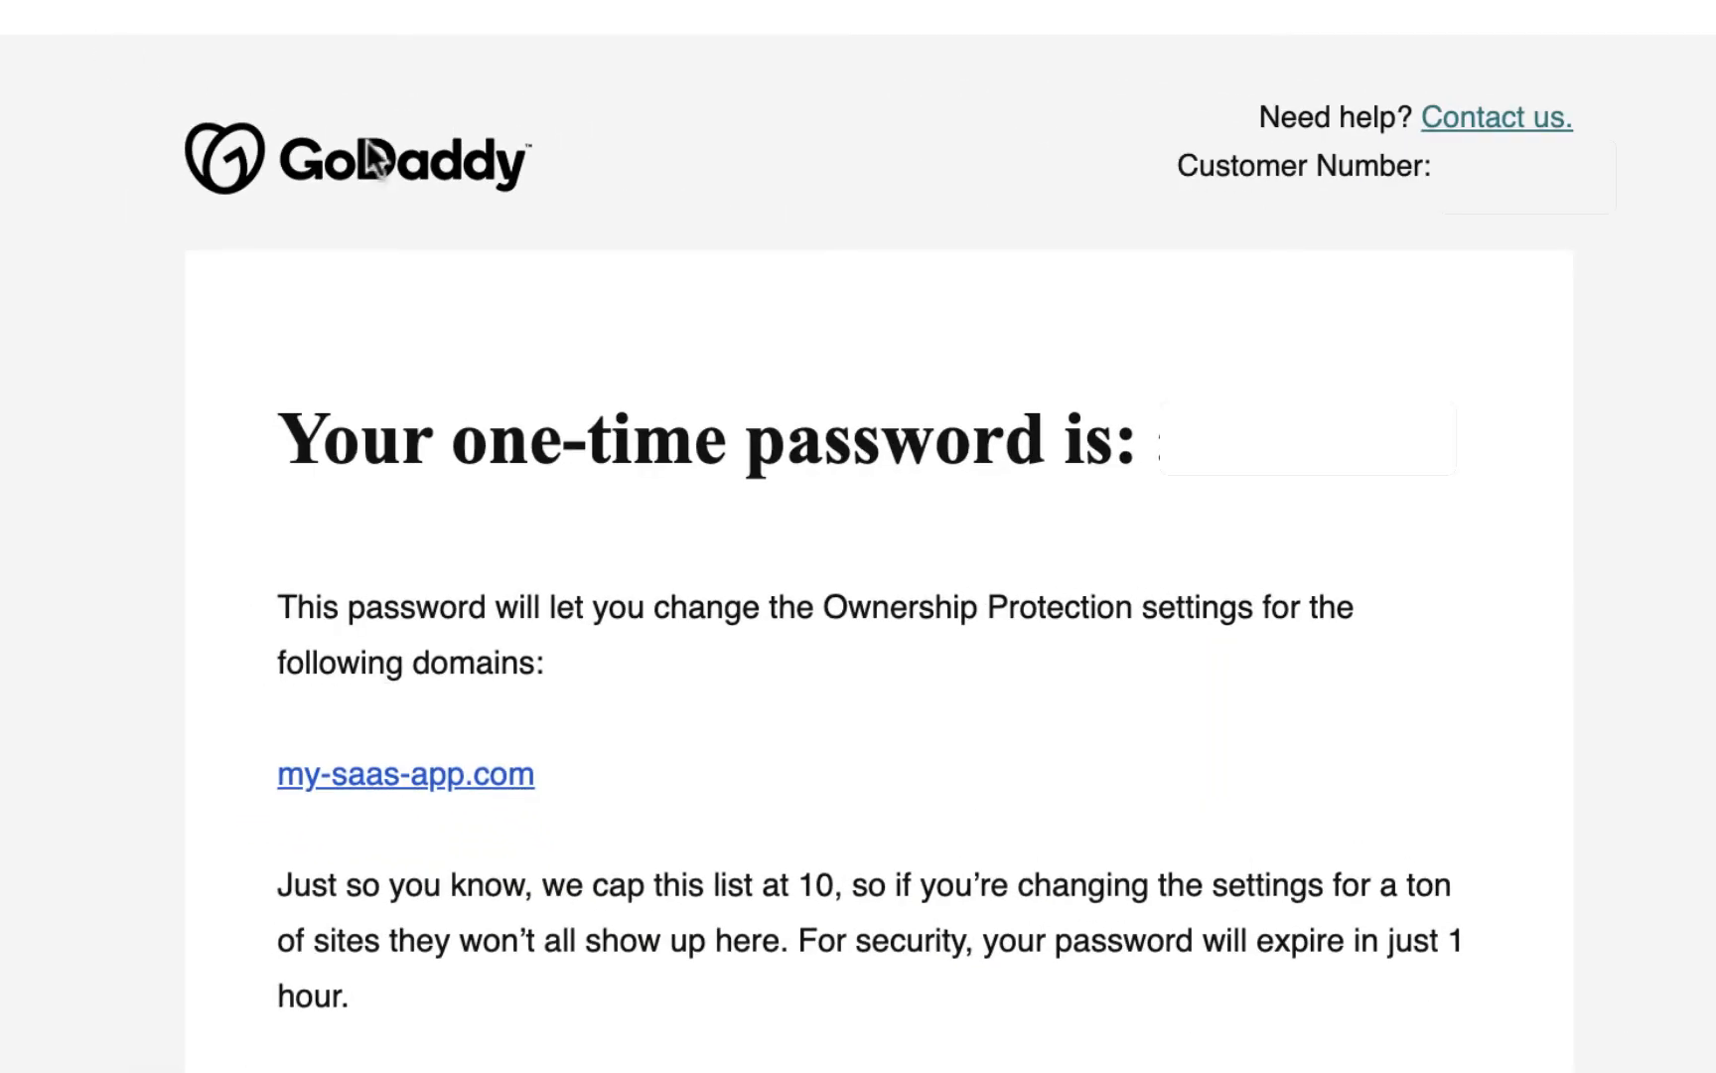
double_click(1269, 440)
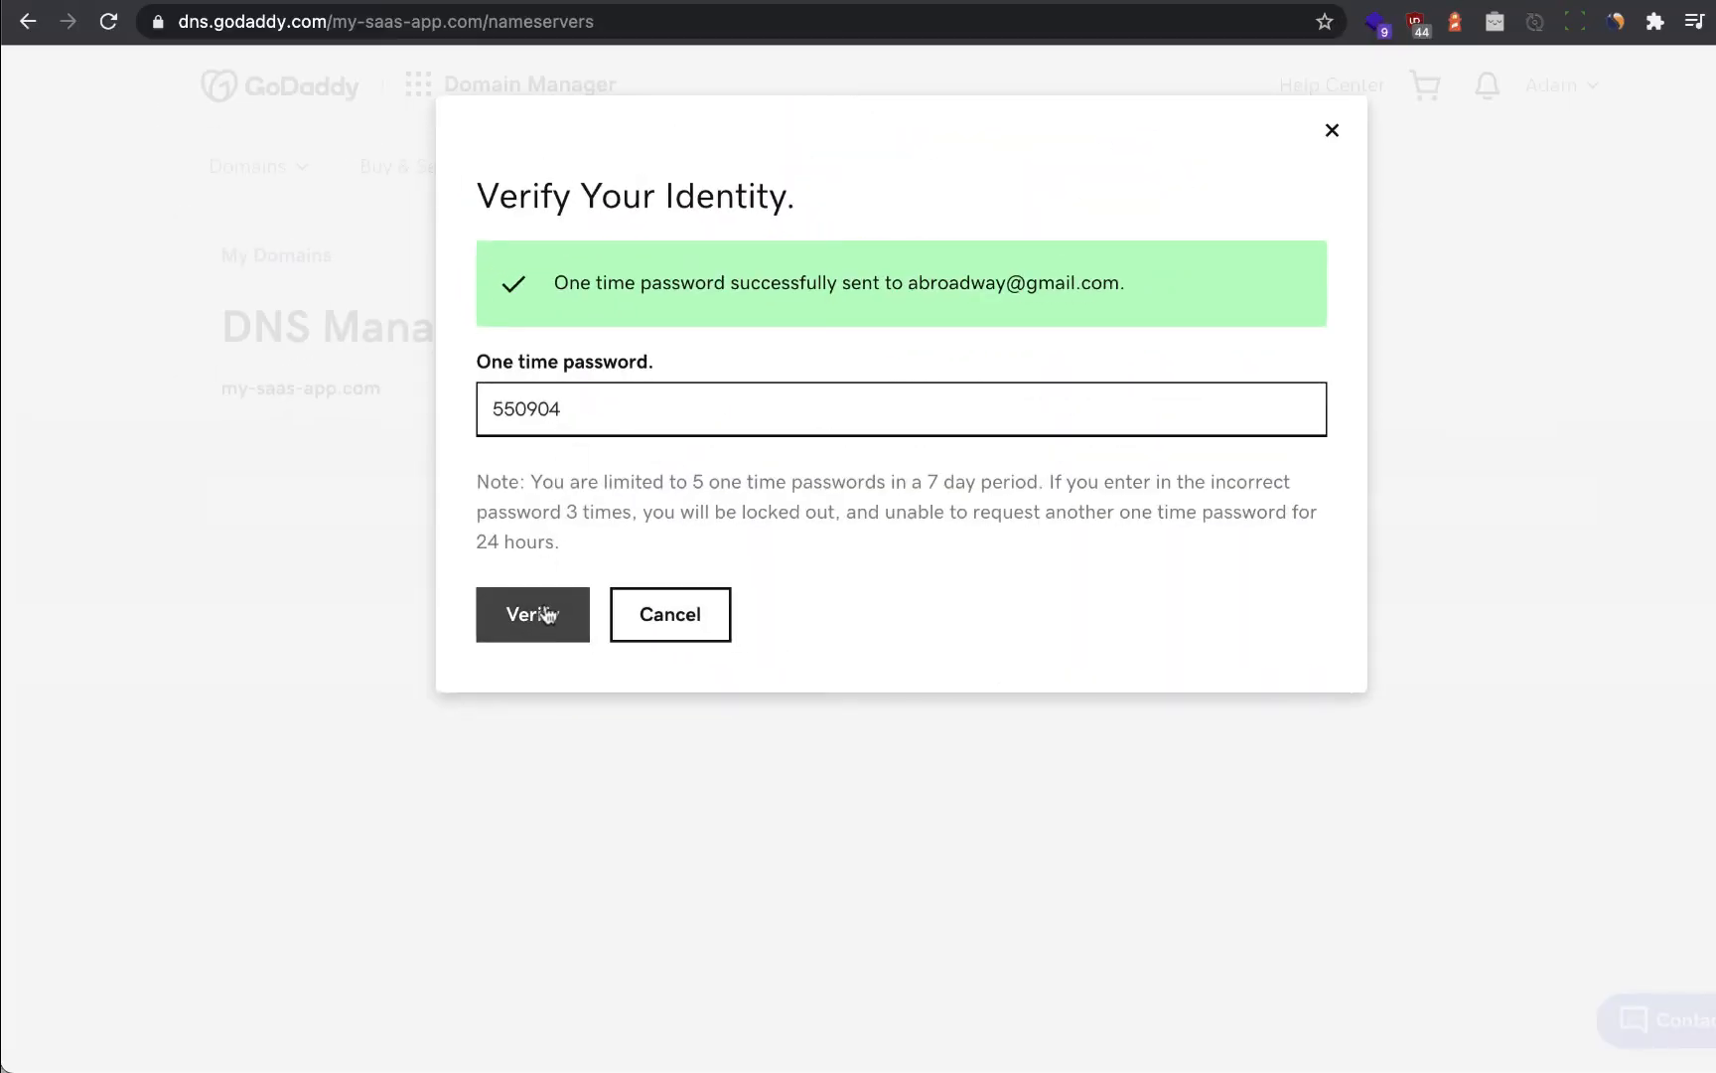
click(544, 613)
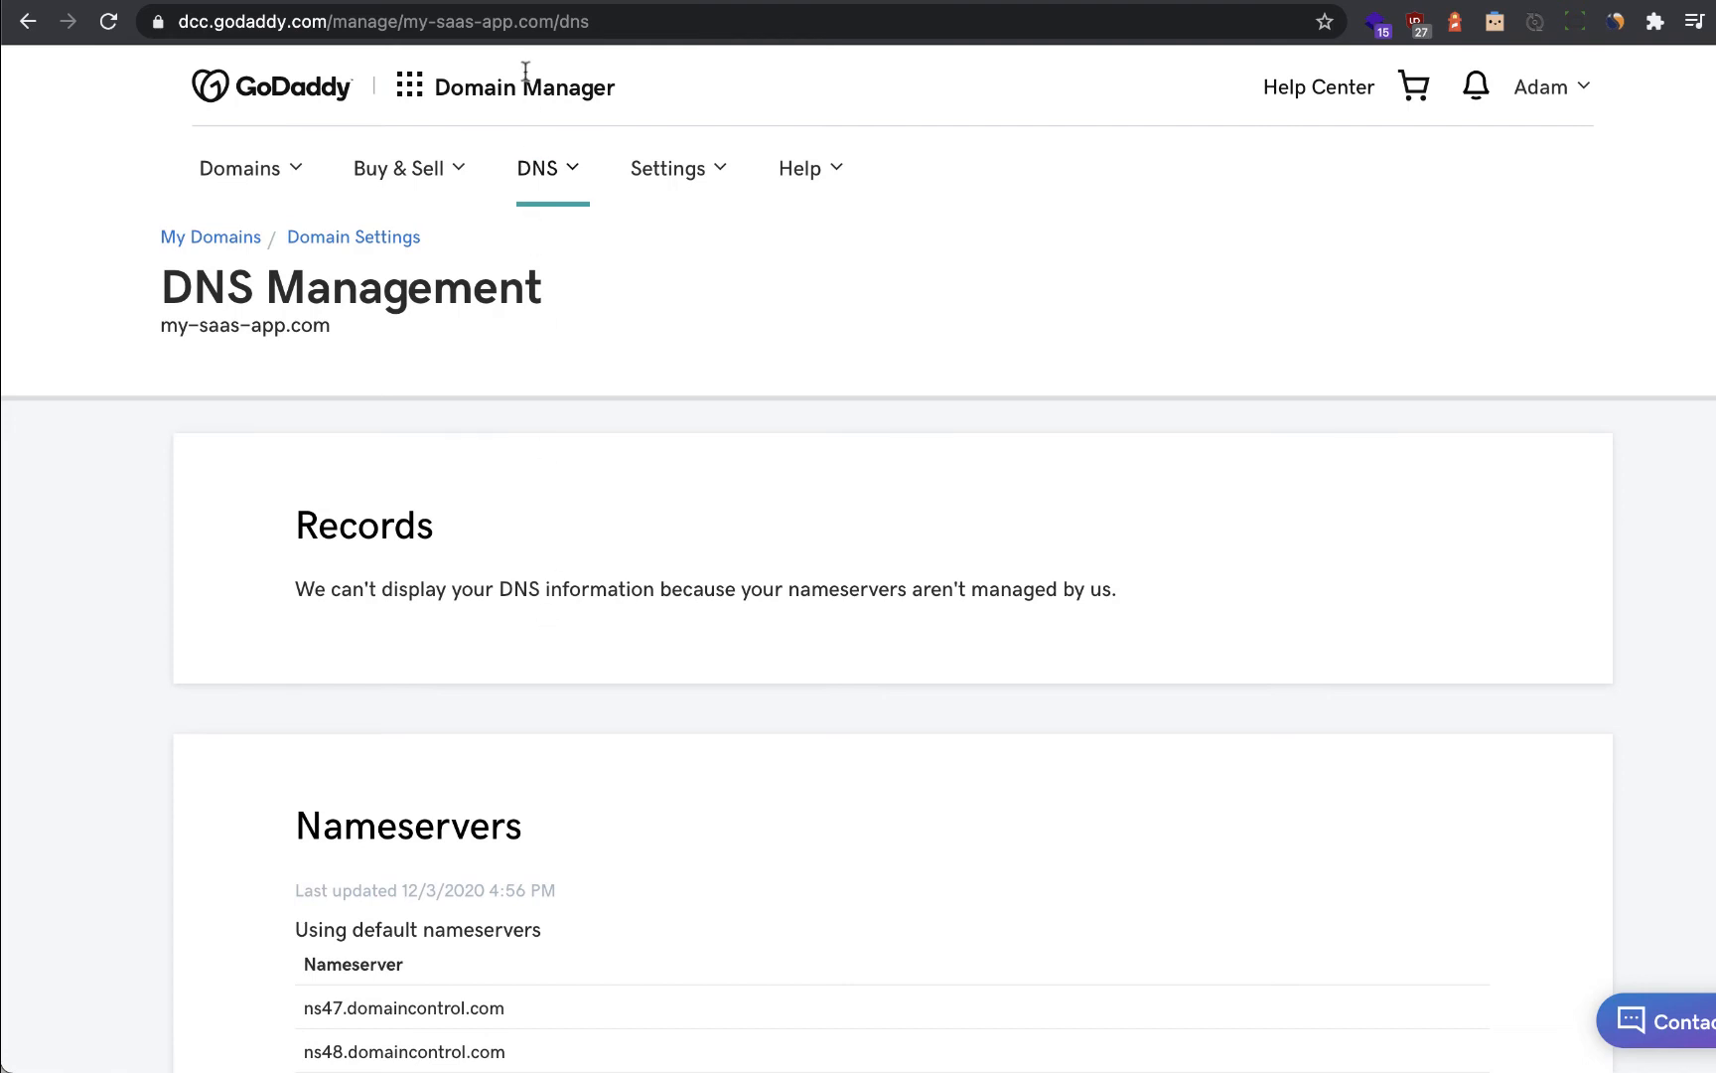
- Switch to the my-saas-app.com DNS Zone page in the platformOS Partner Portal and refresh the domain status
click(537, 1)
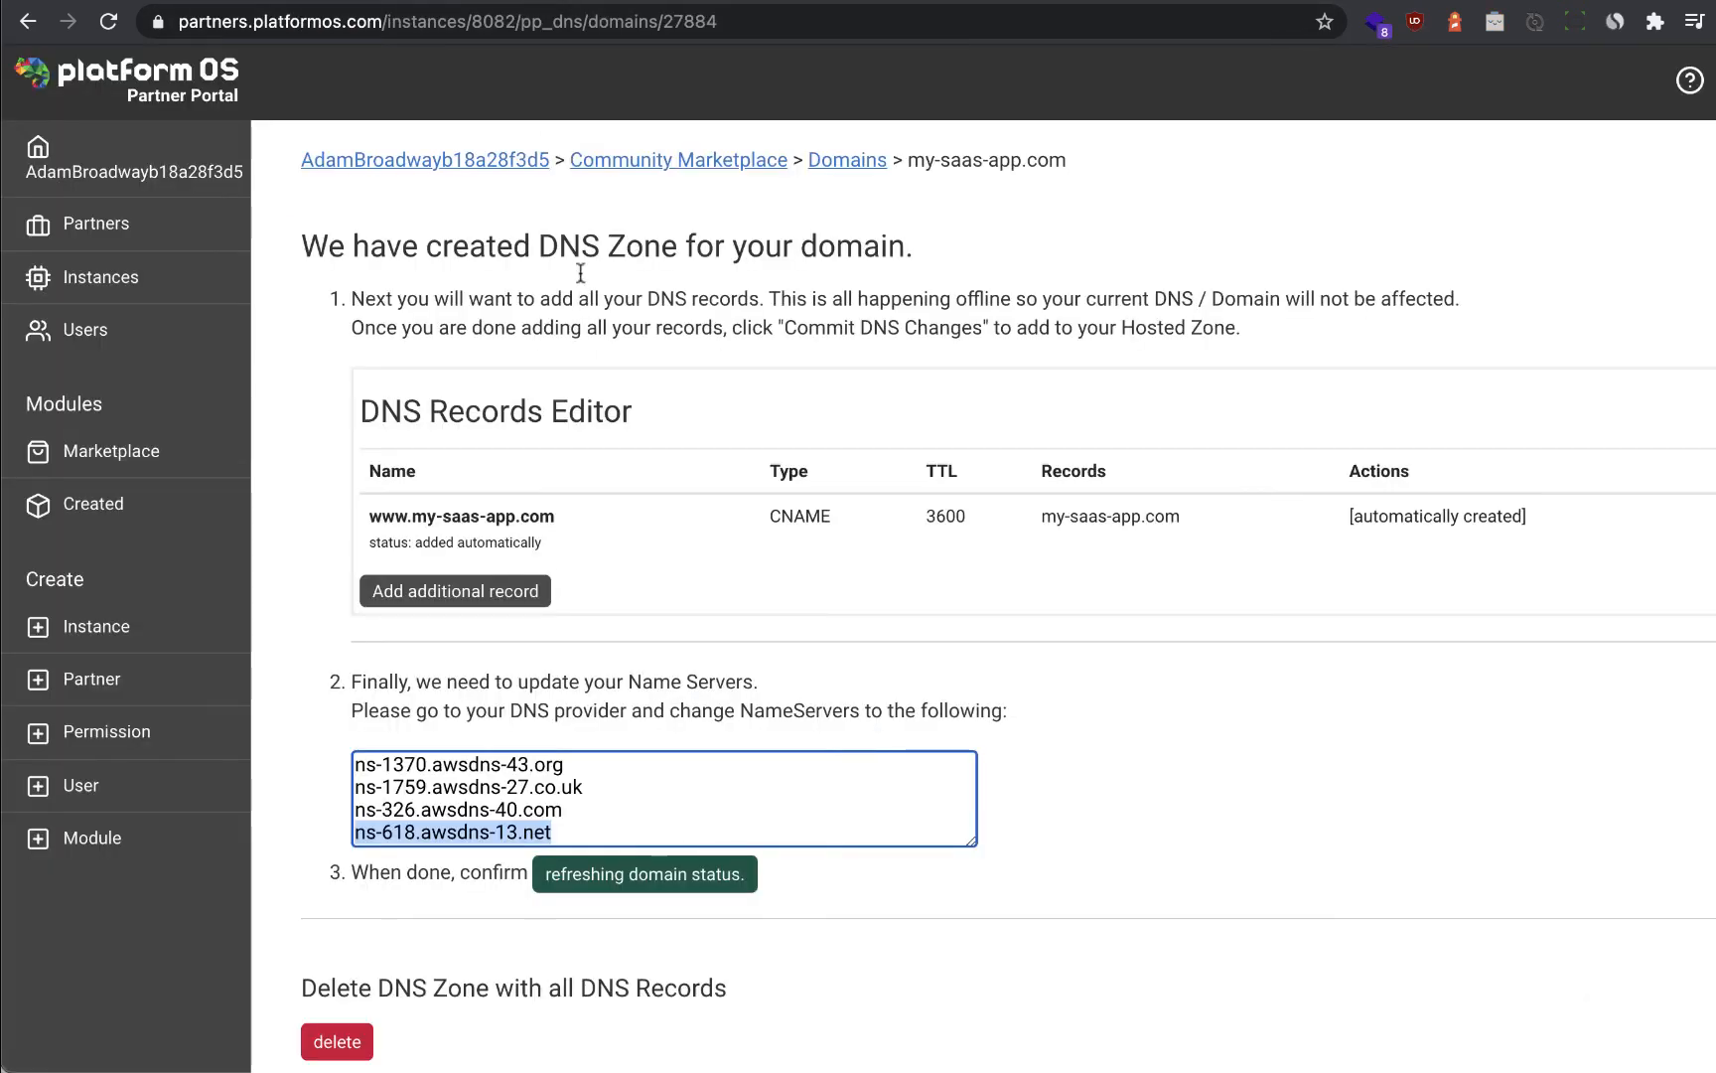
drag(537, 246, 675, 257)
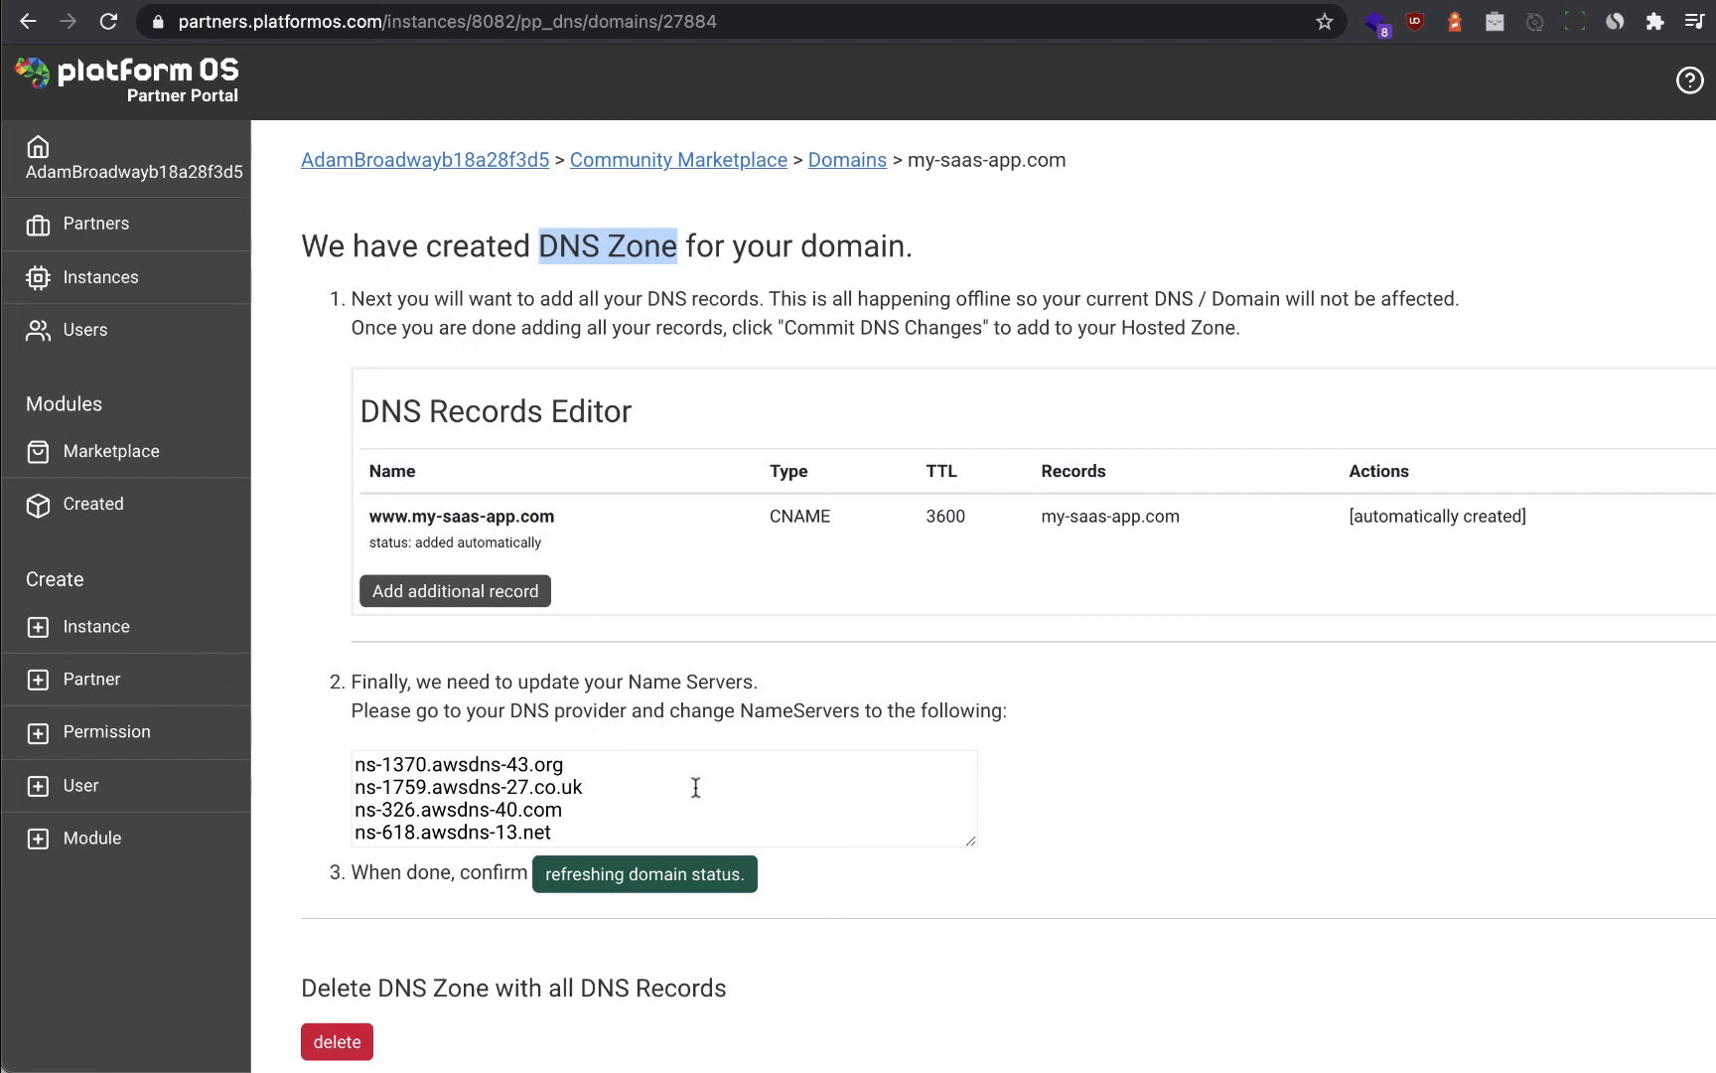
click(664, 876)
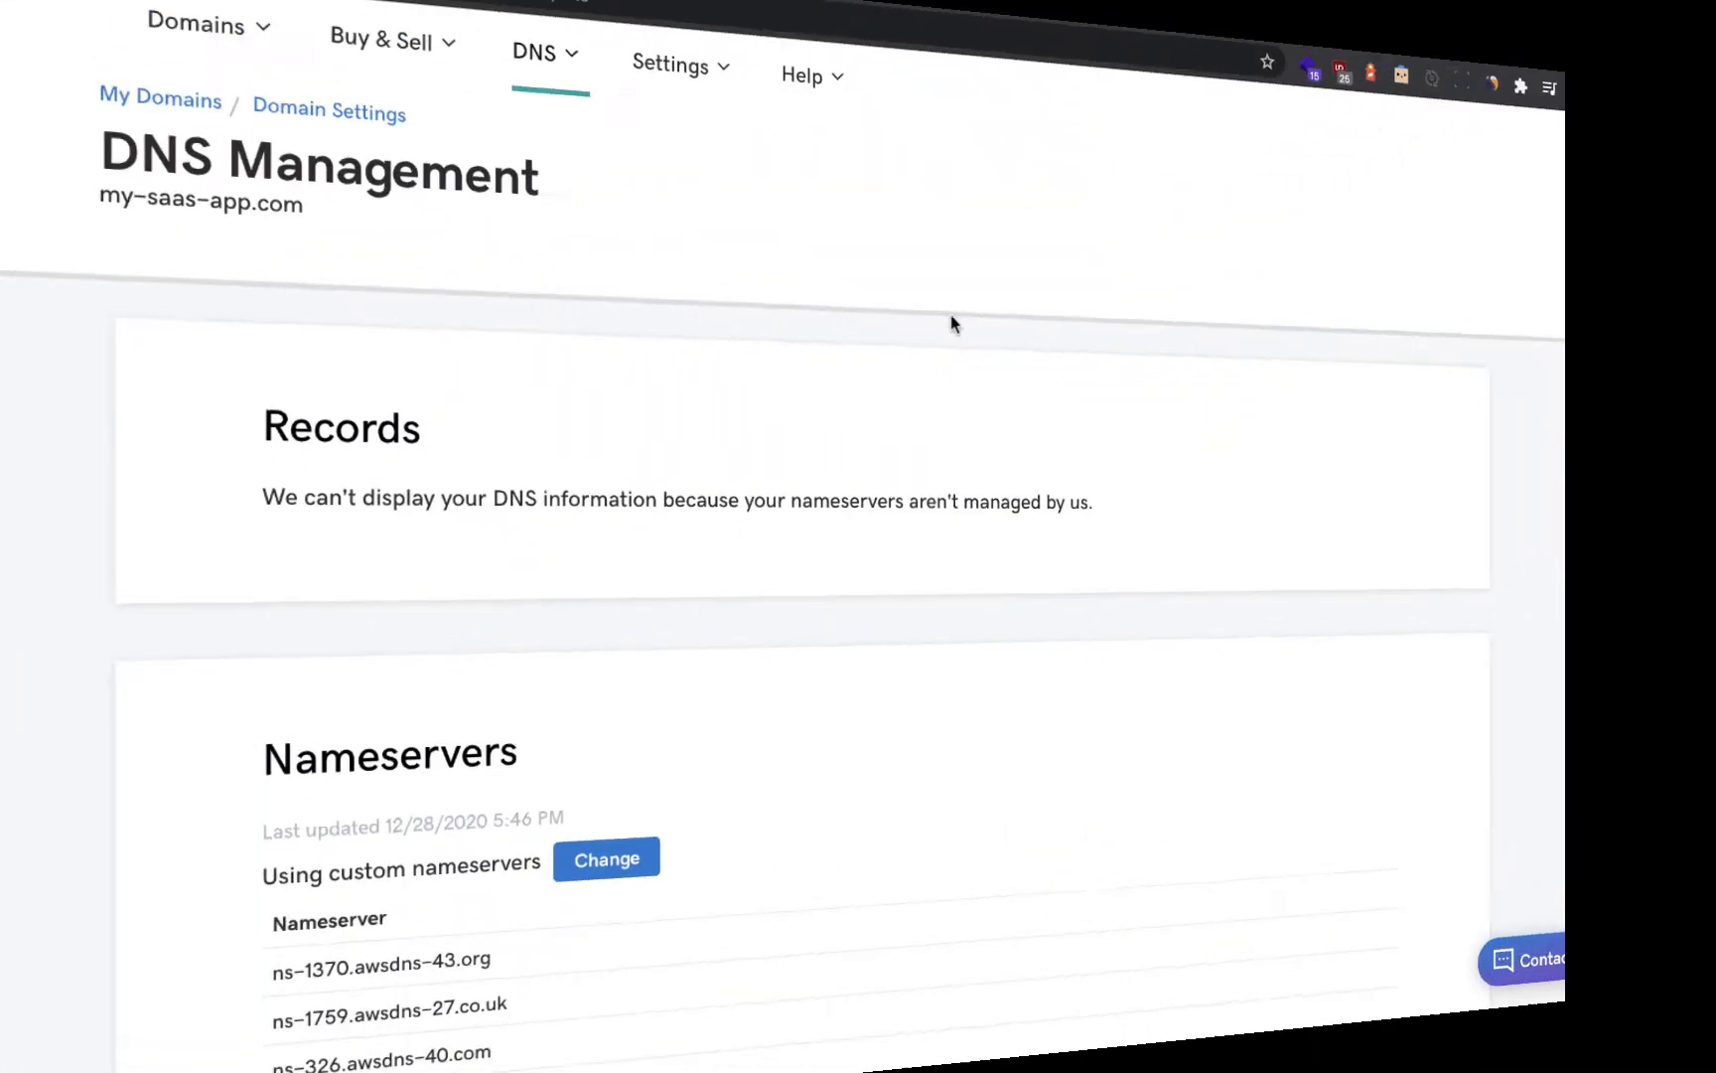
- Check the custom nameservers listed for my-saas-app.com on GoDaddy's DNS Management page
scroll(958, 318, down, 1)
scroll(959, 318, down, 3)
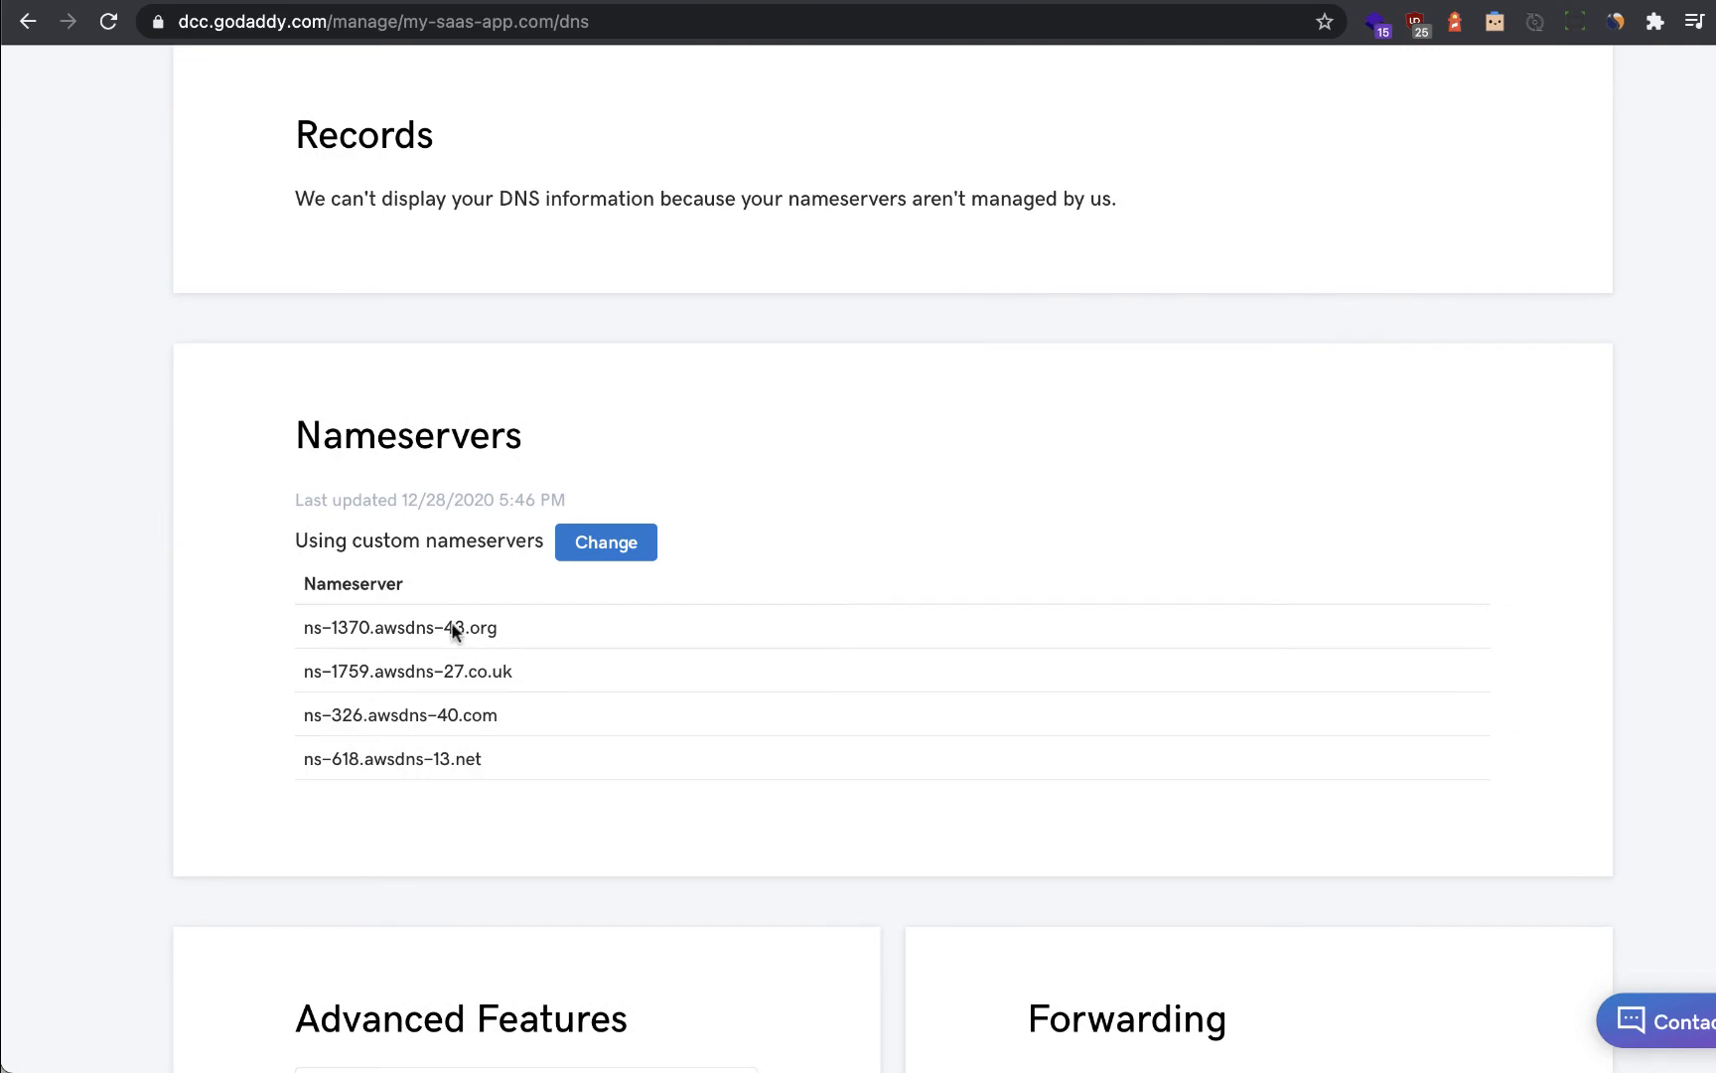
scroll(429, 703, up, 5)
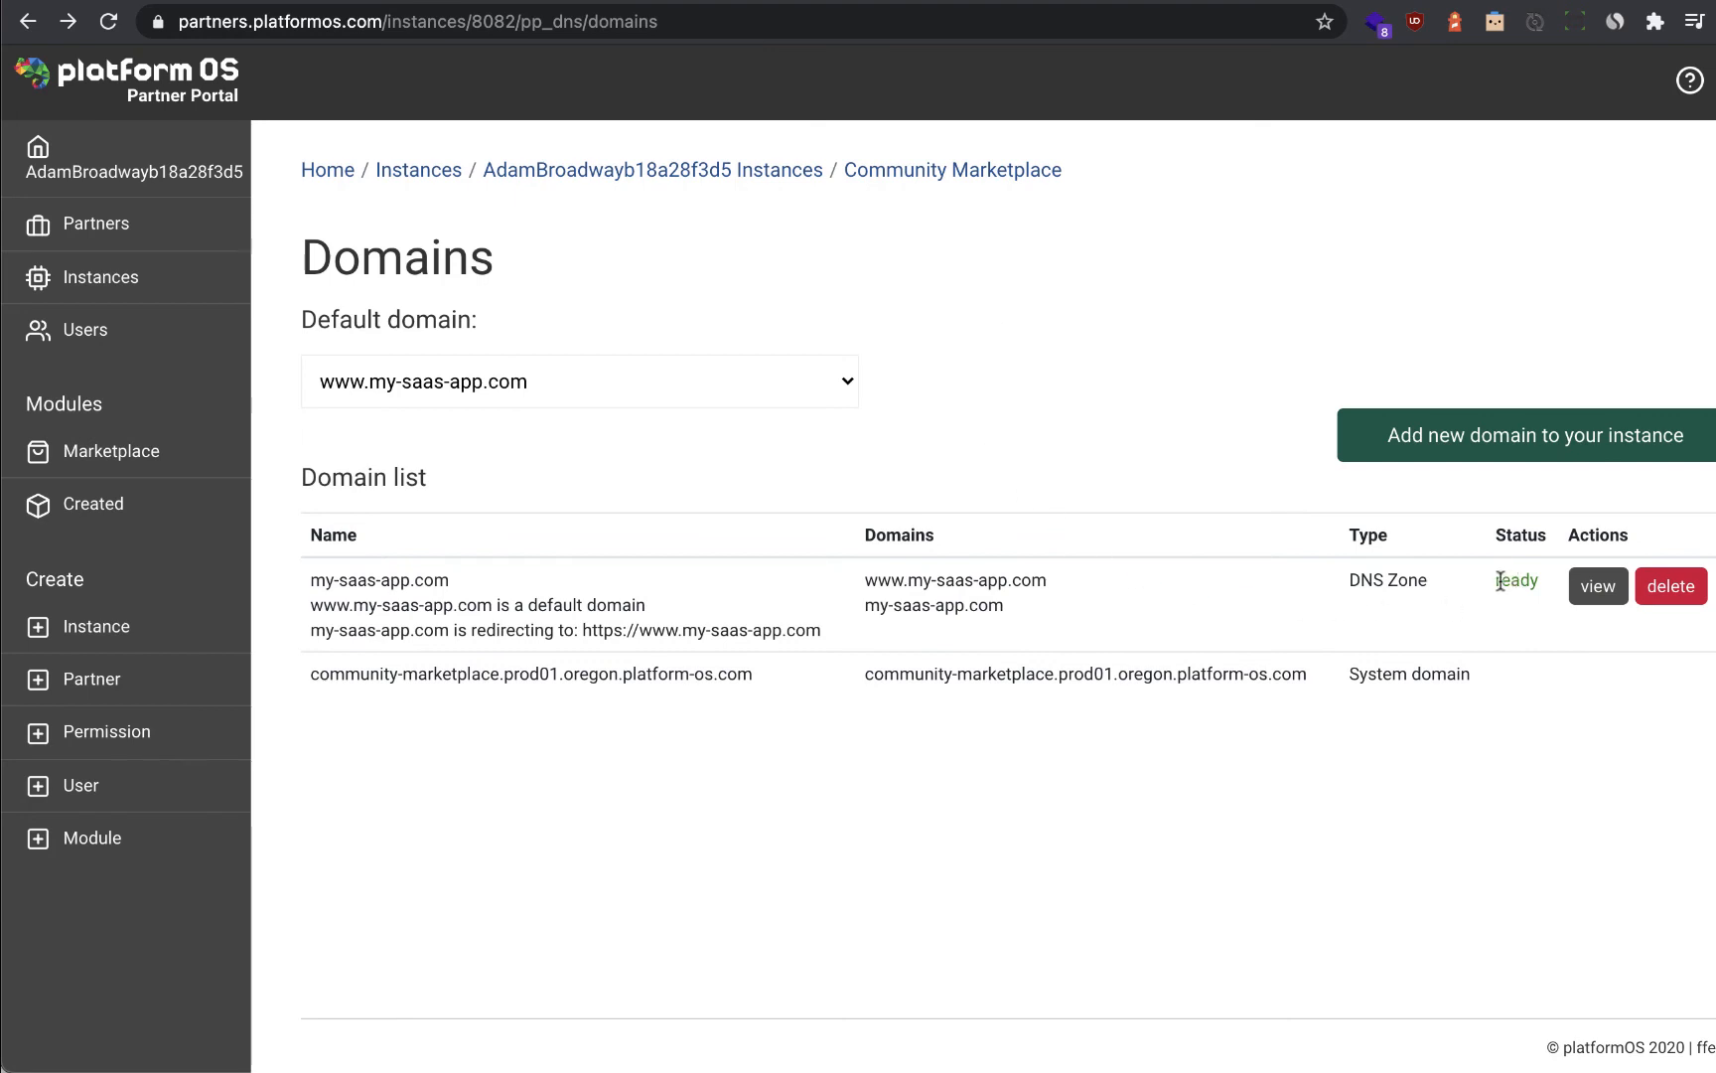
- View my-saas-app.com in platformOS and run the advanced diagnostics to compare its name server records with the NS propagation status
click(1598, 586)
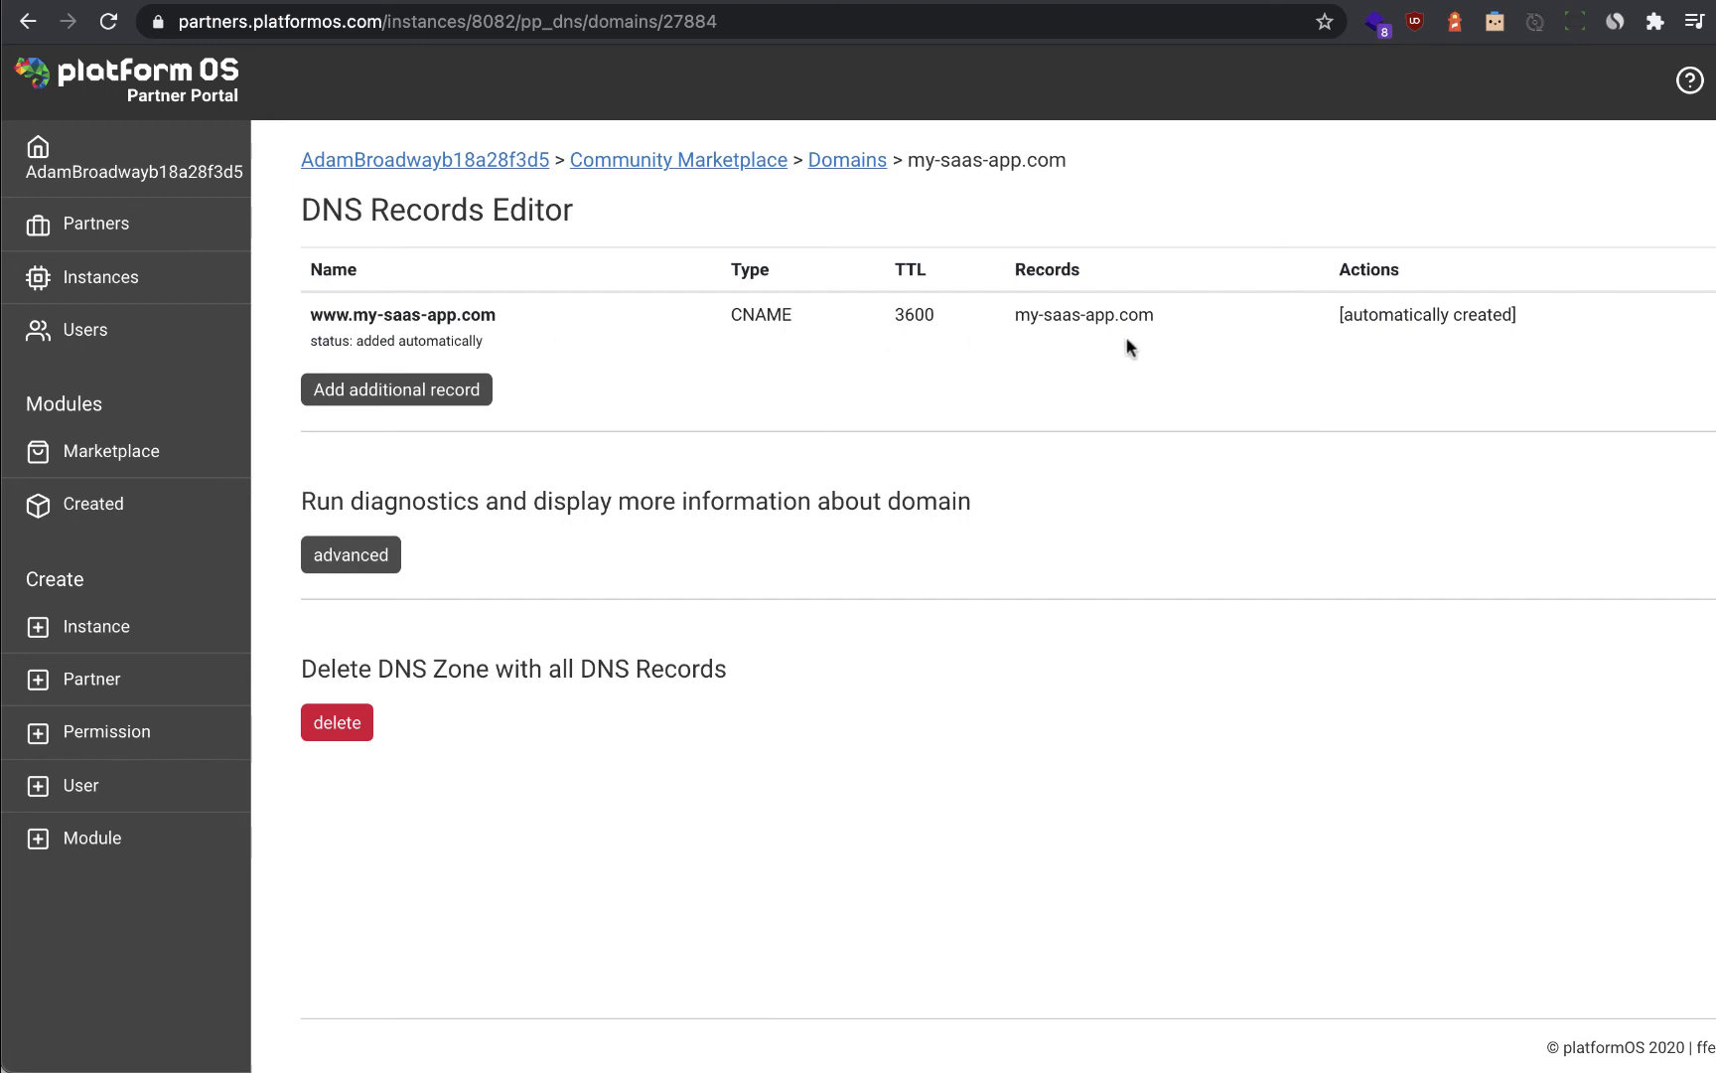
click(346, 567)
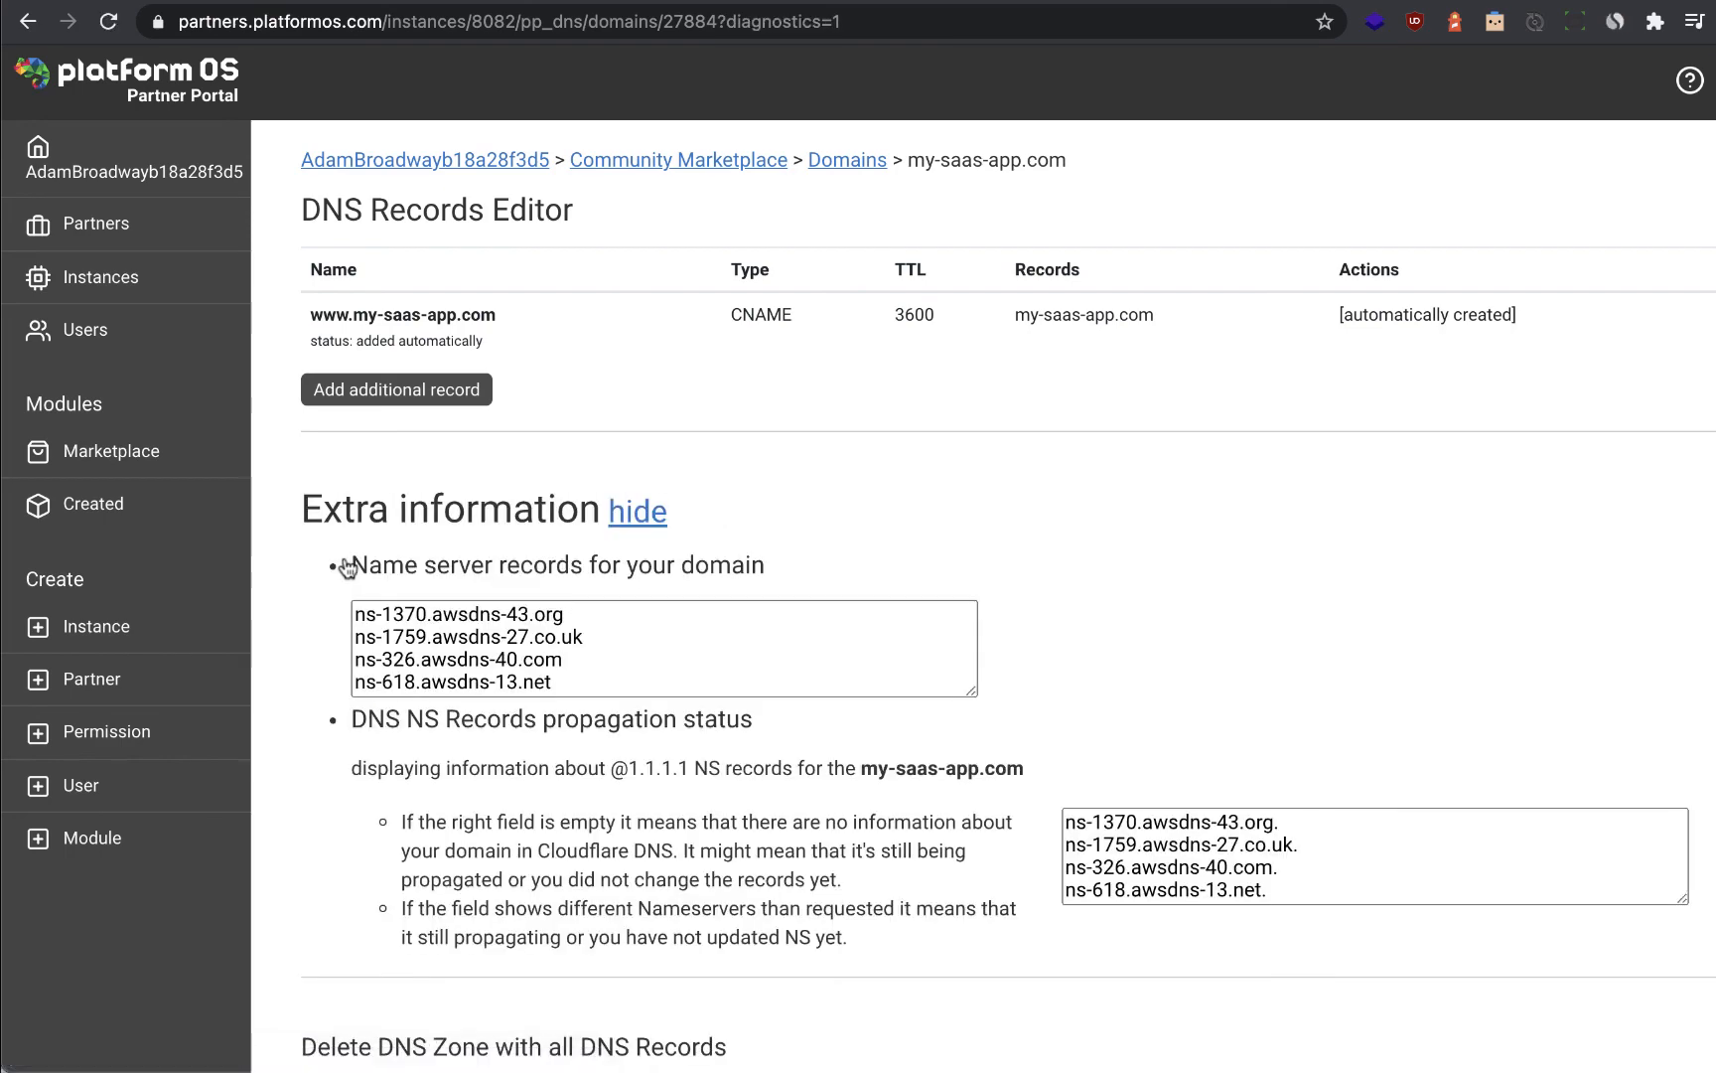
drag(356, 612, 617, 713)
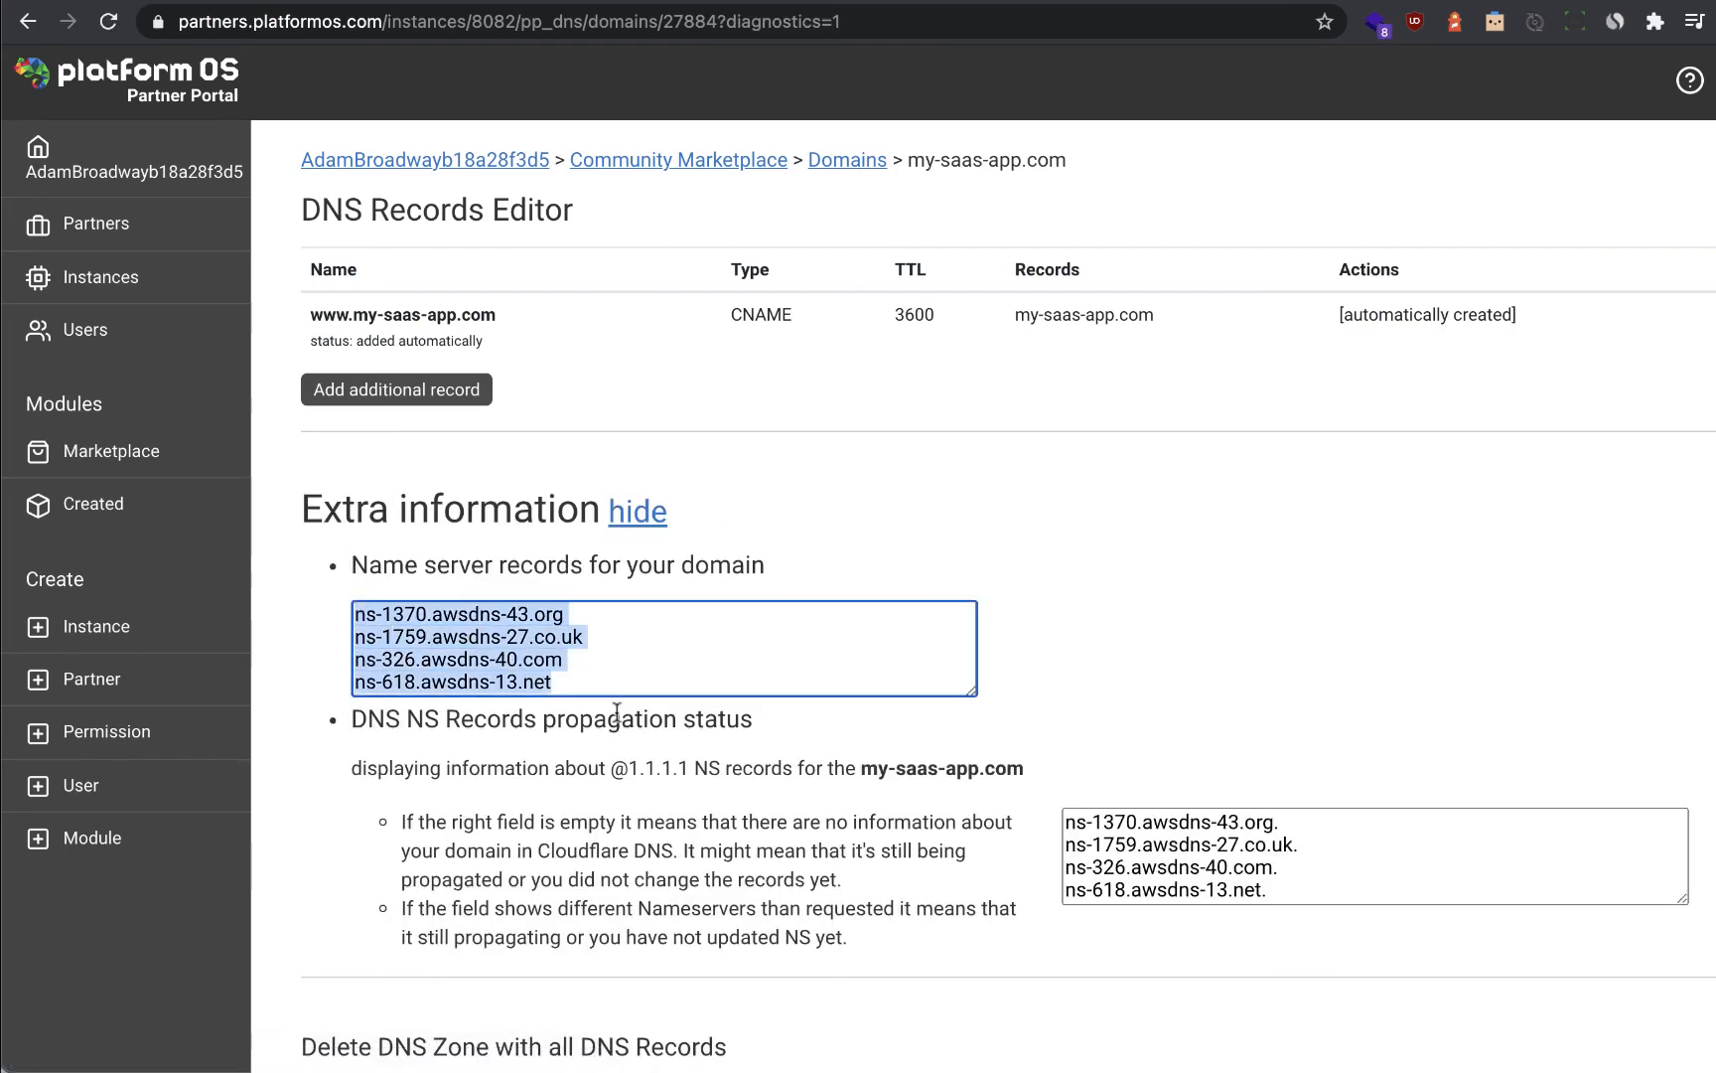
click(903, 566)
scroll(964, 563, down, 3)
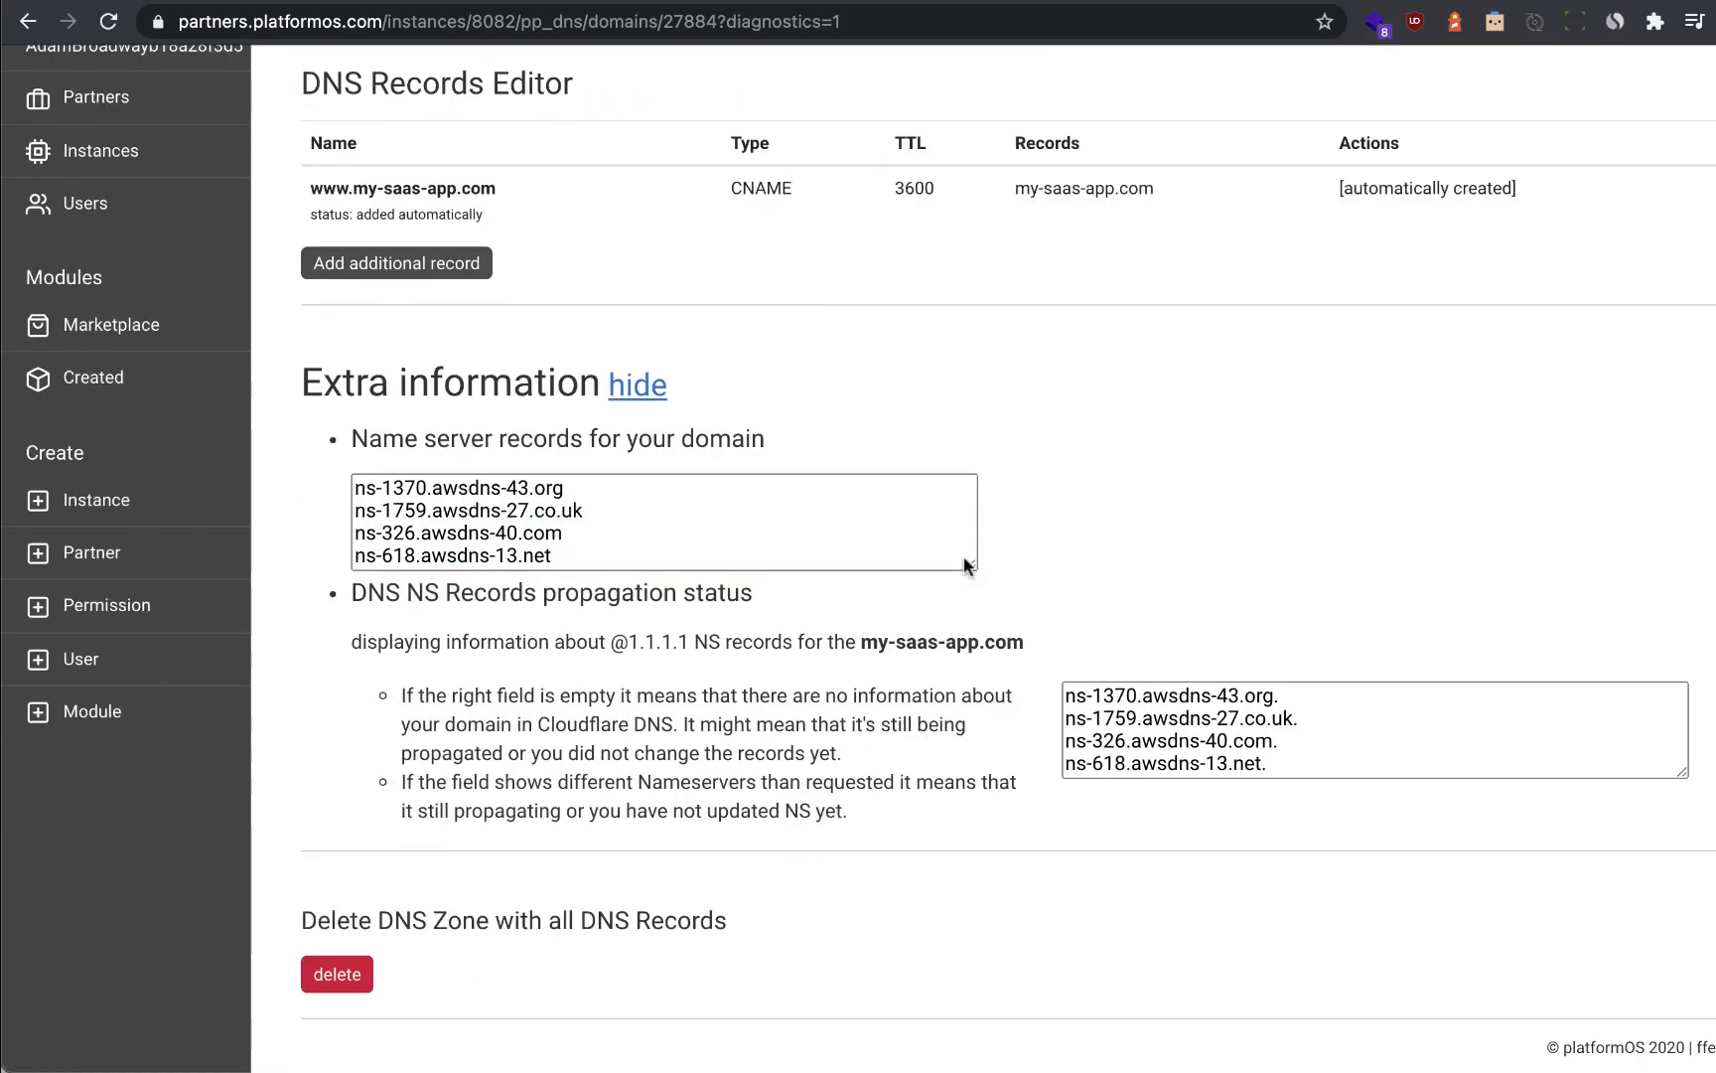
scroll(964, 563, up, 3)
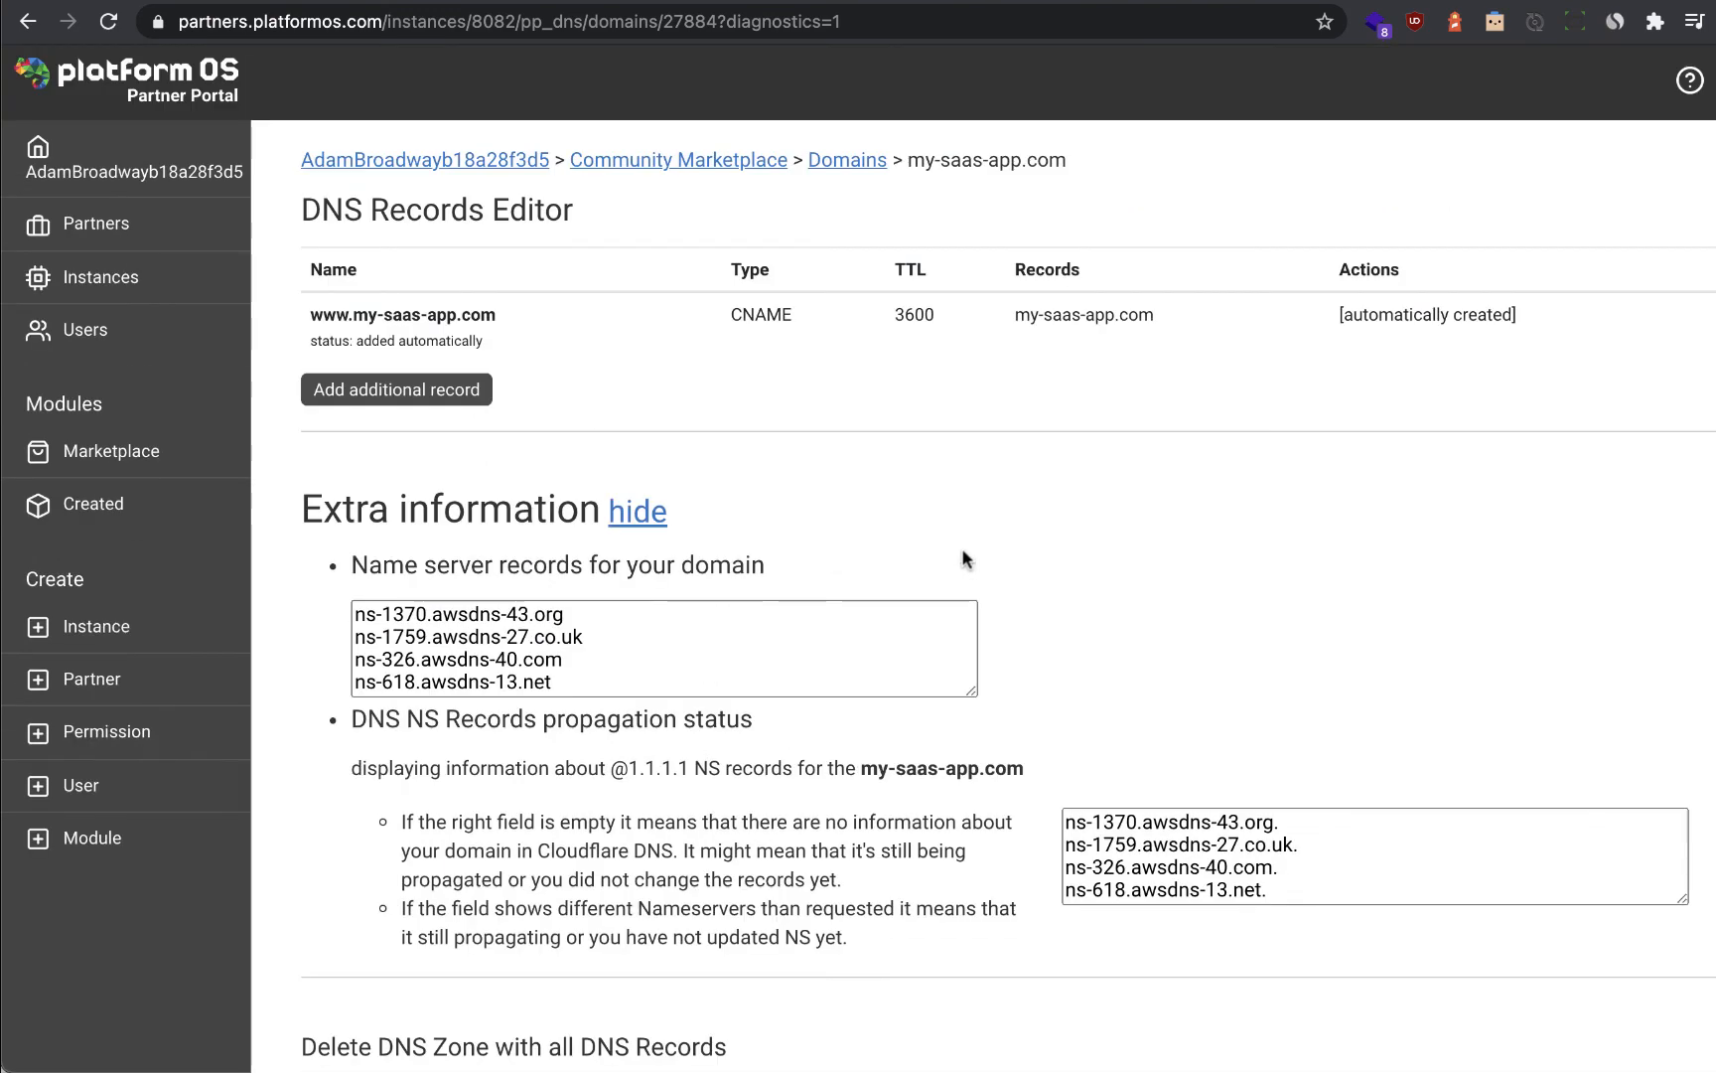
- Return to the platformOS domain list, then load my-saas-app.com in the browser and check the address it redirects to
click(859, 169)
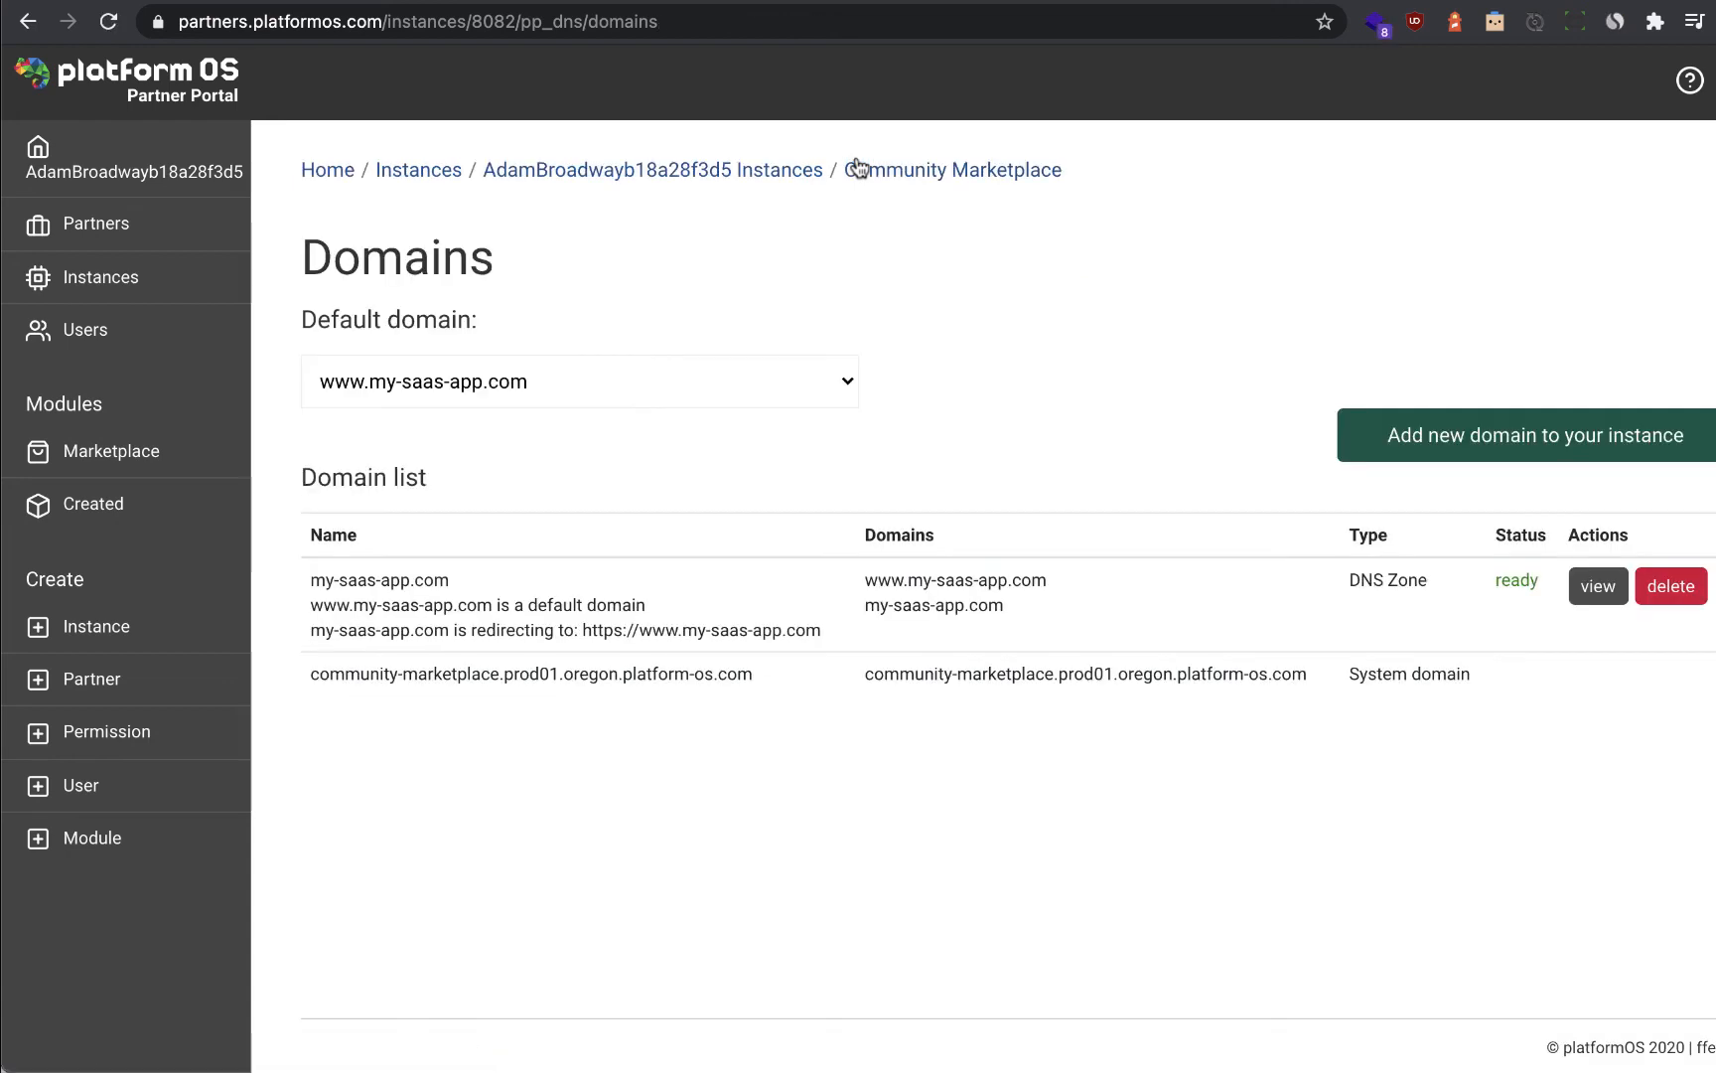
drag(864, 580, 1049, 582)
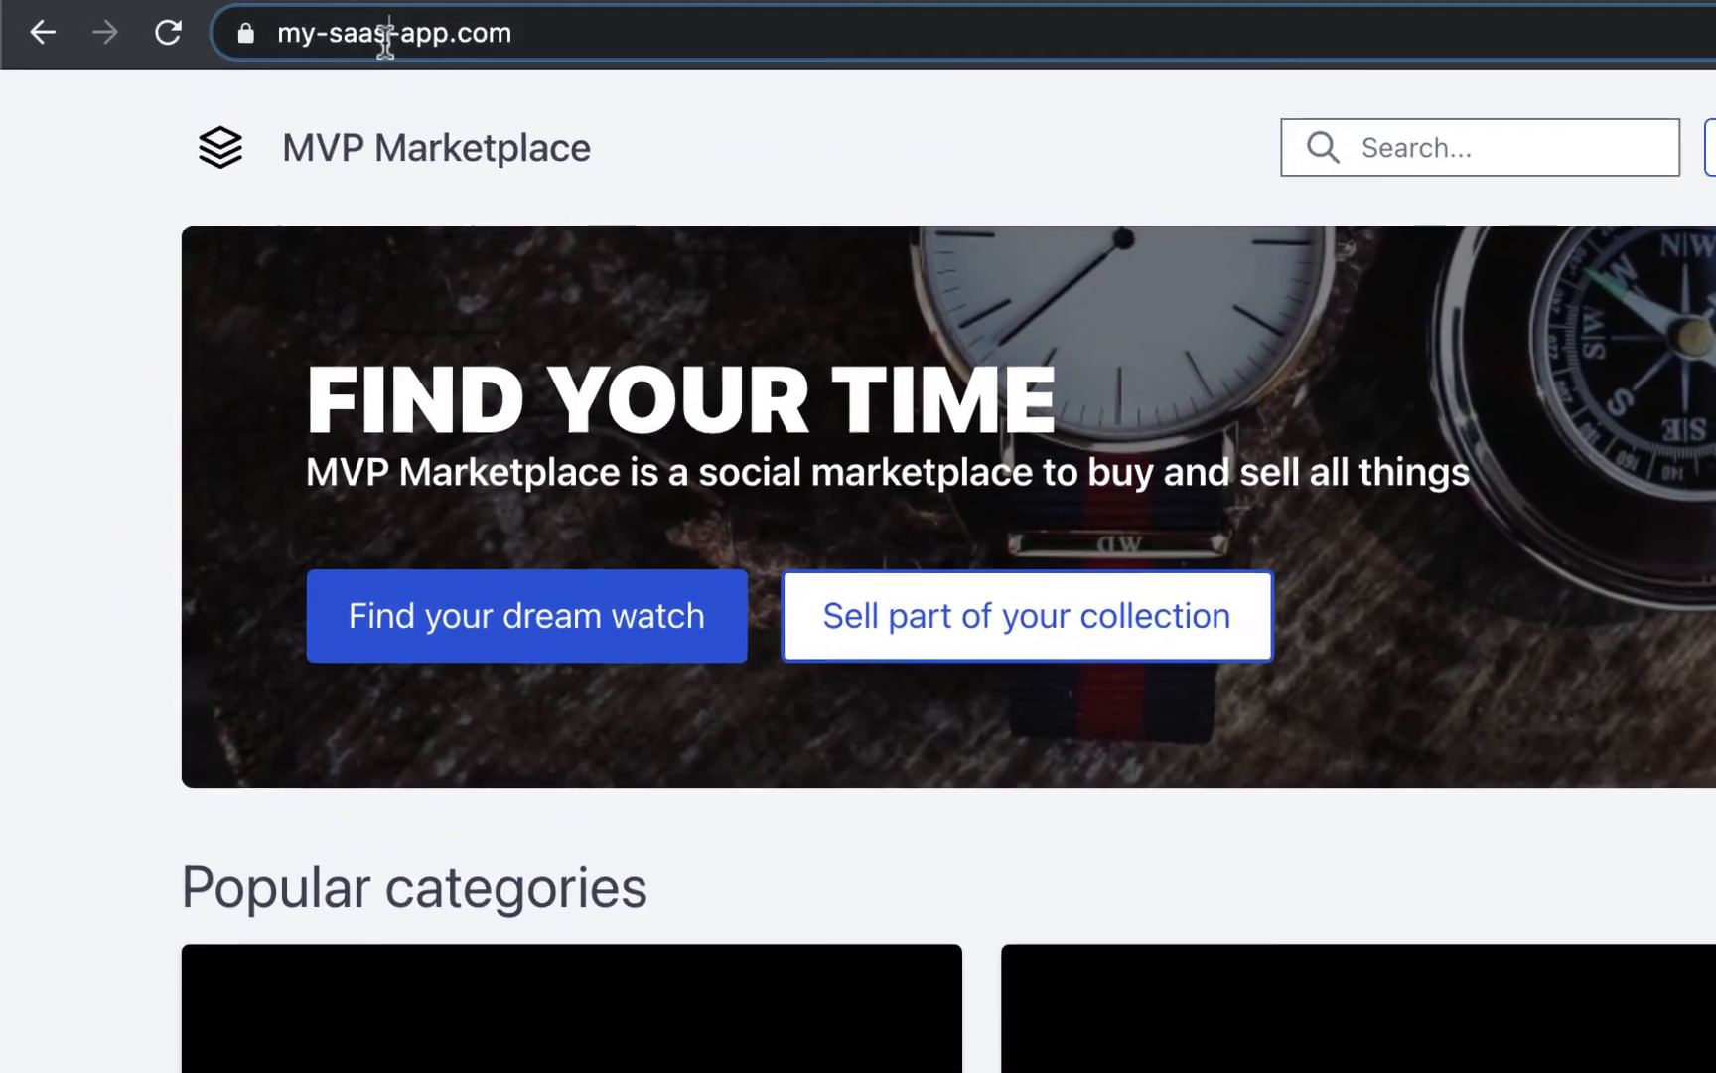
click(386, 38)
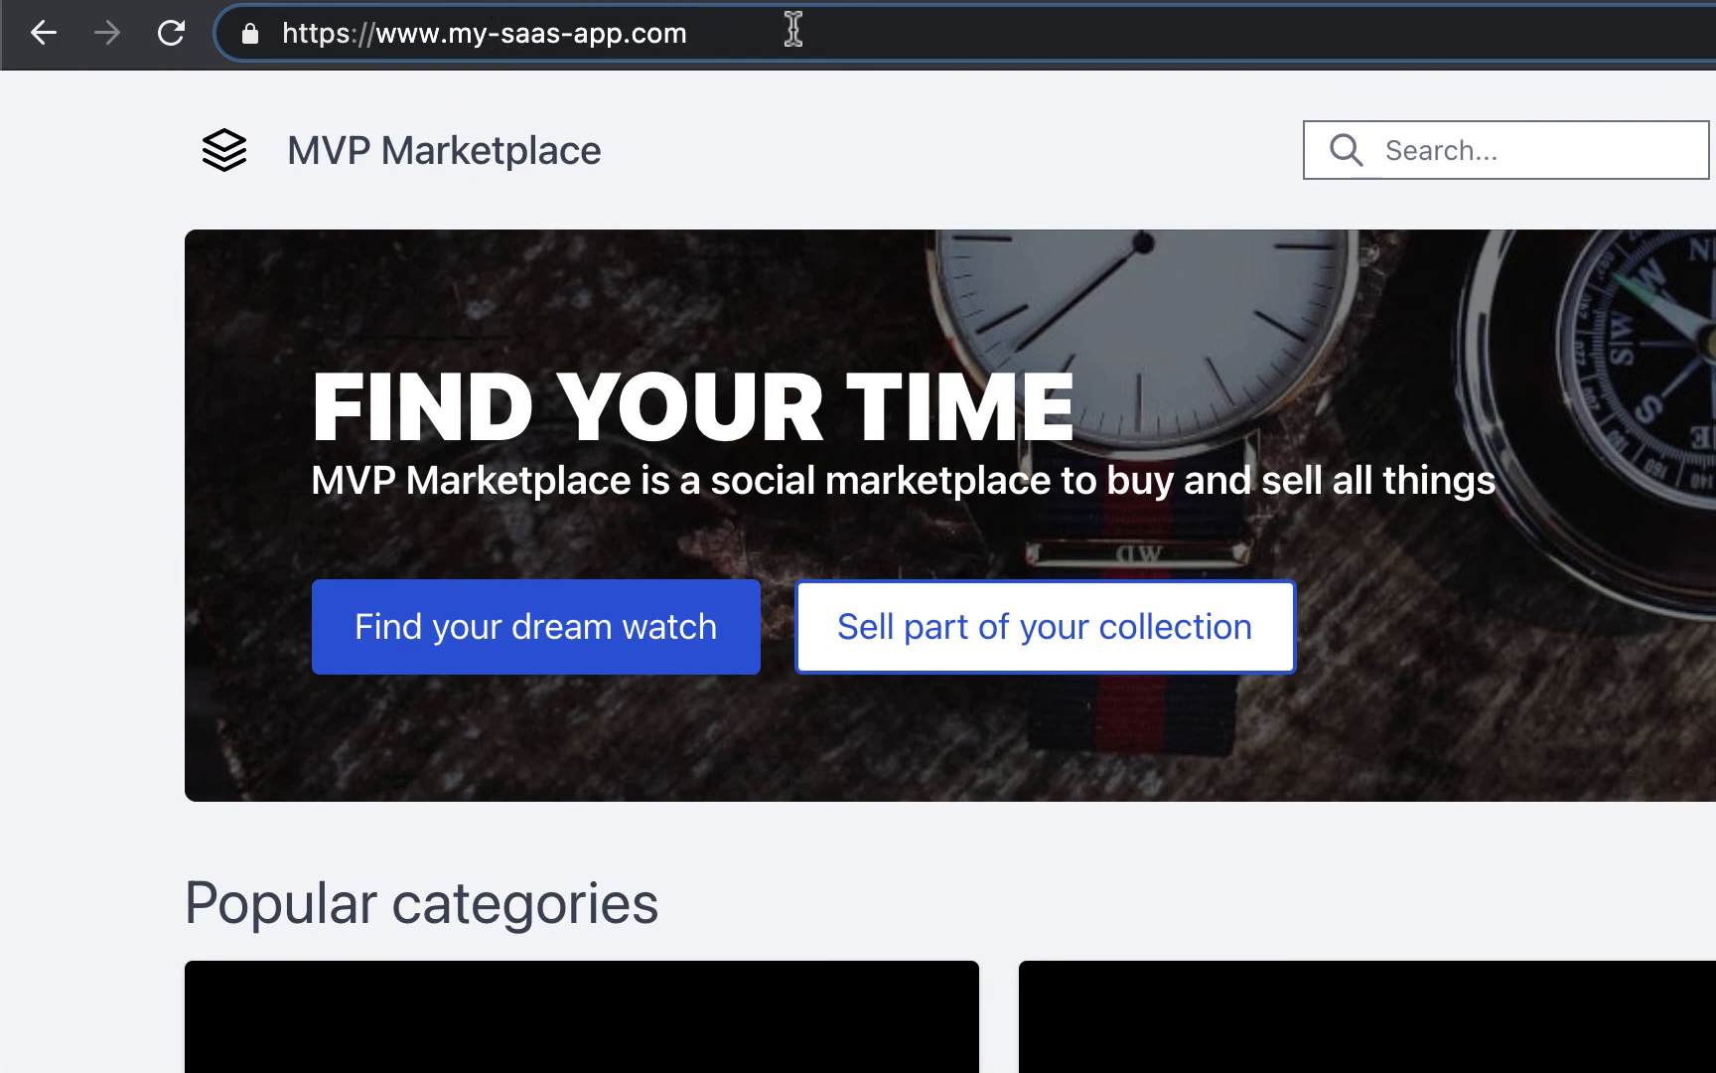
key(Return)
click(249, 38)
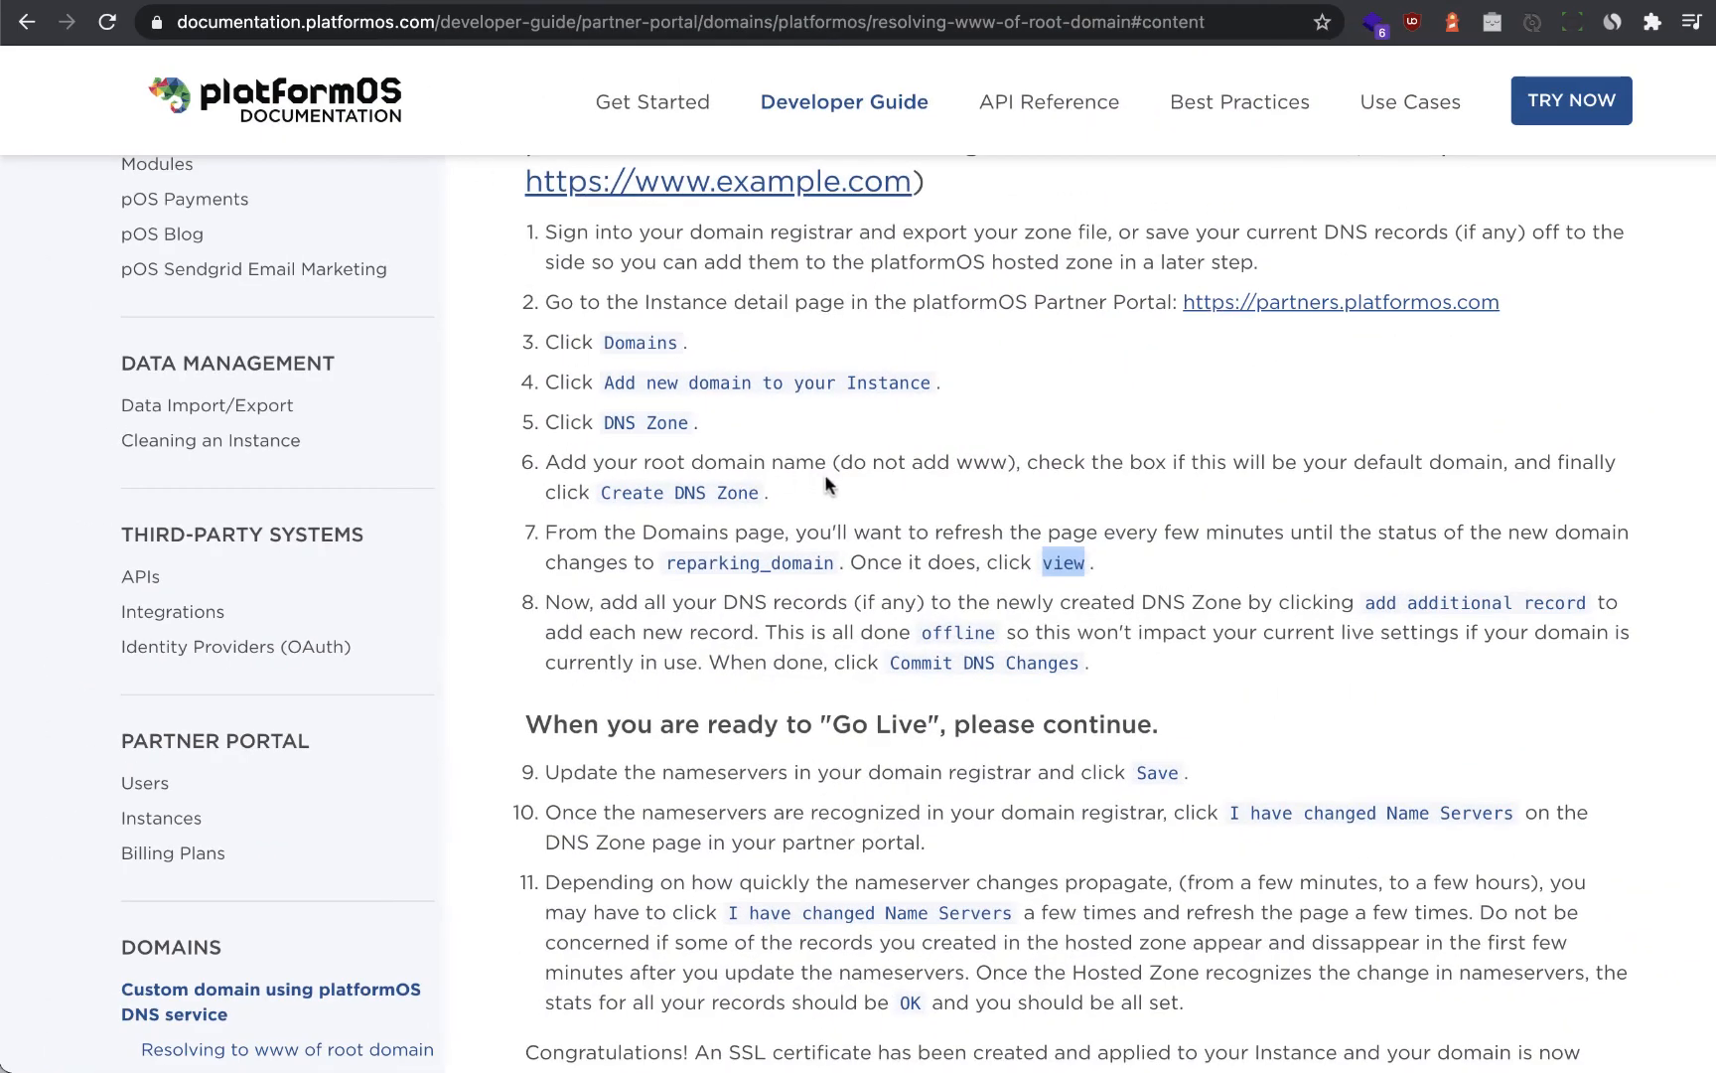
- Switch to the platformOS documentation and review the go-live instructions in the guide on resolving to www of root domain
scroll(858, 562, down, 3)
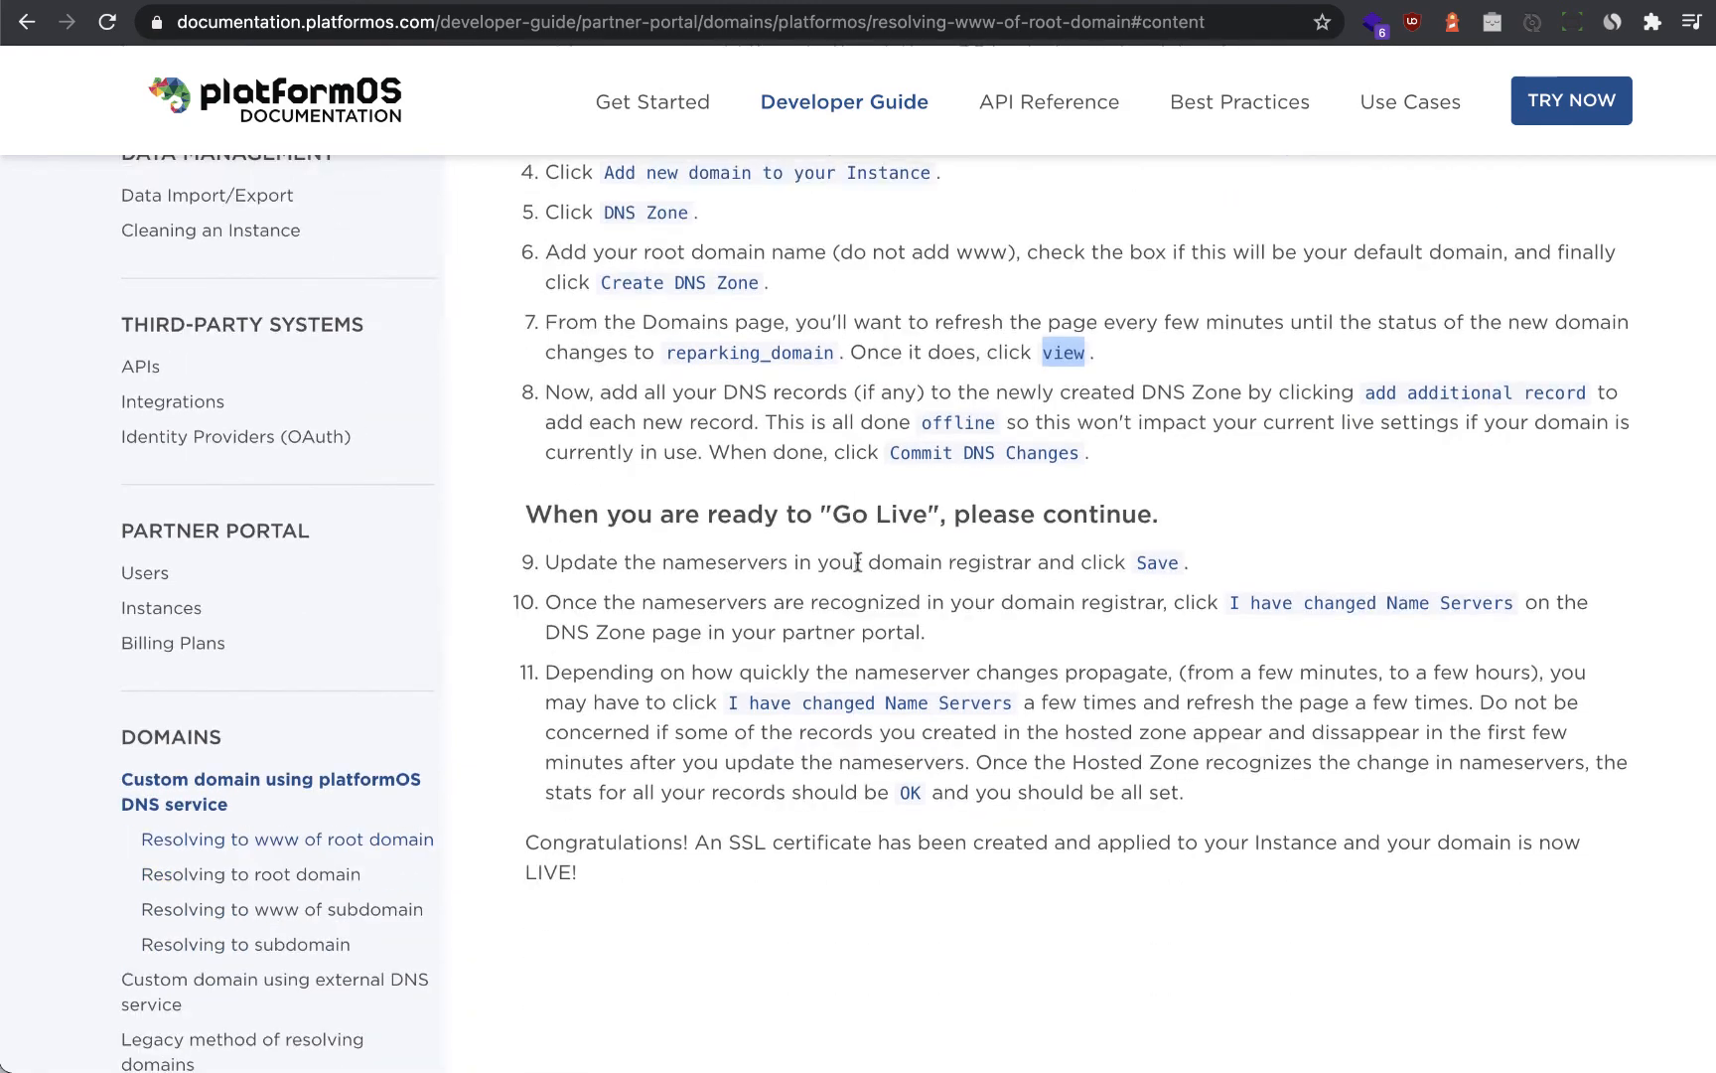
scroll(859, 562, up, 10)
scroll(858, 562, up, 5)
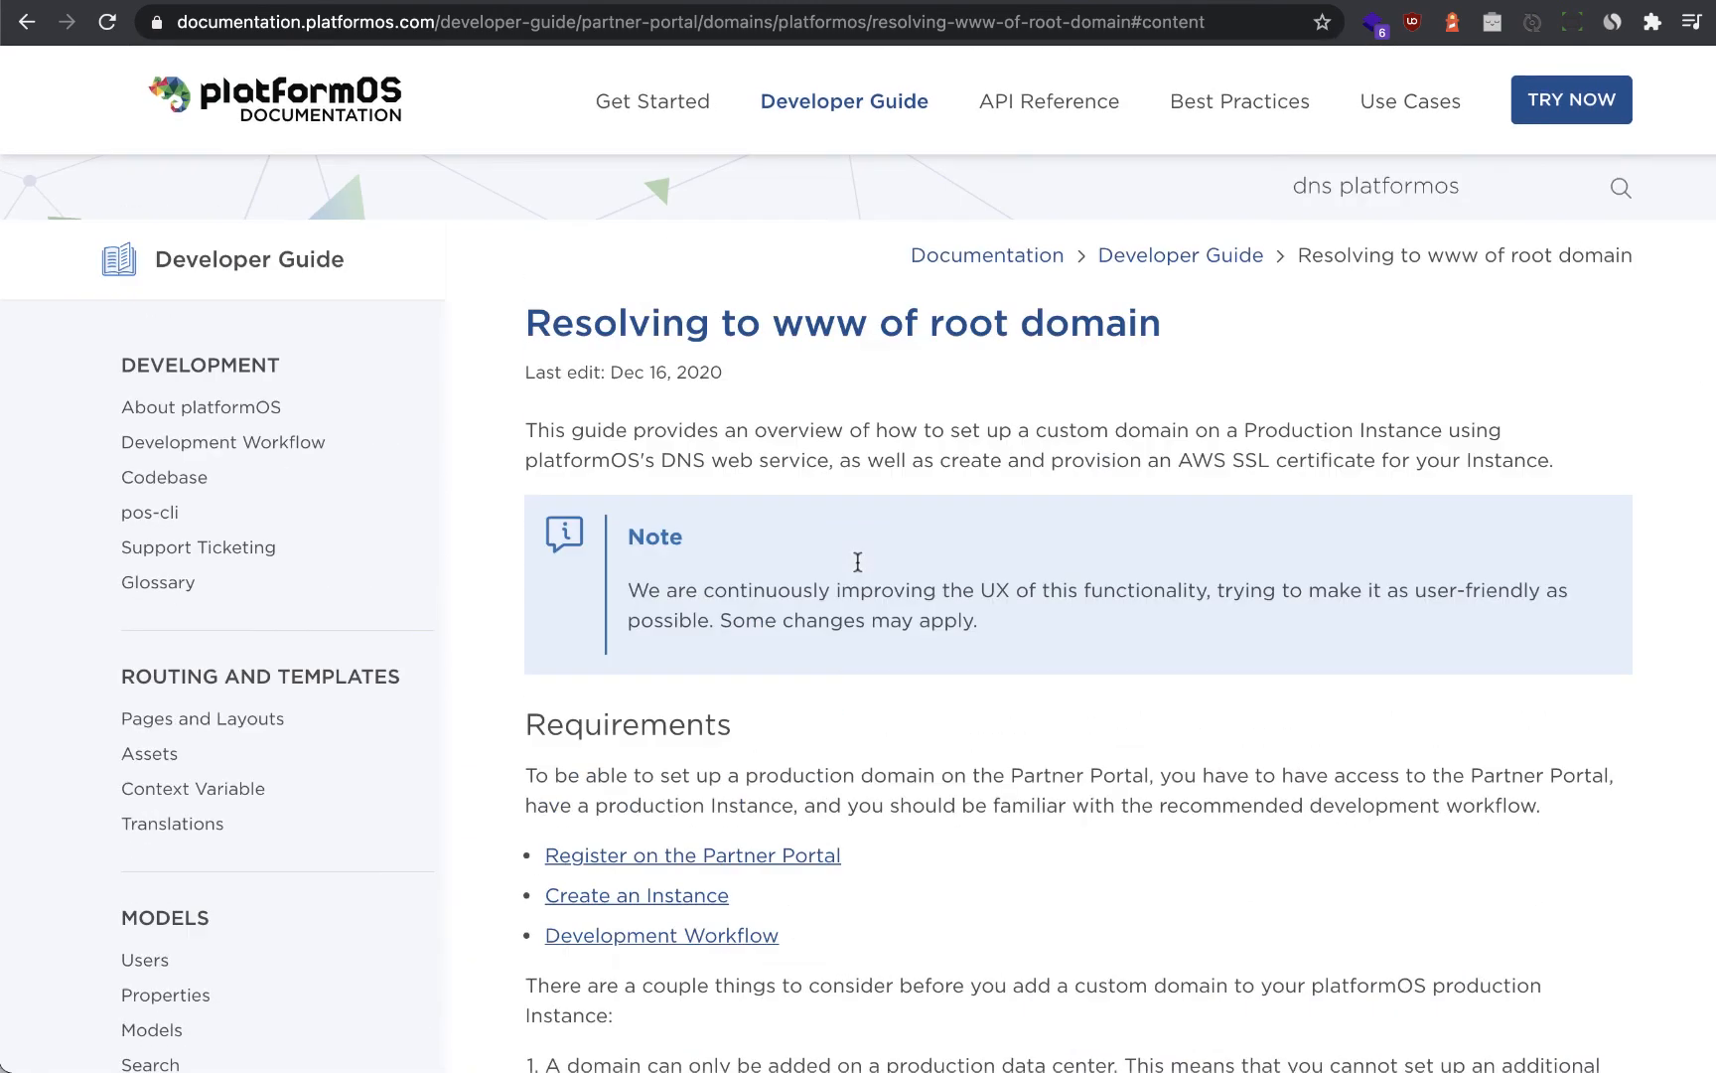
- Search the documentation for "DNS records platformOS" and read the "Go Live" section of the Resolving to subdomain guide
click(1338, 180)
text(DNS records platformOS)
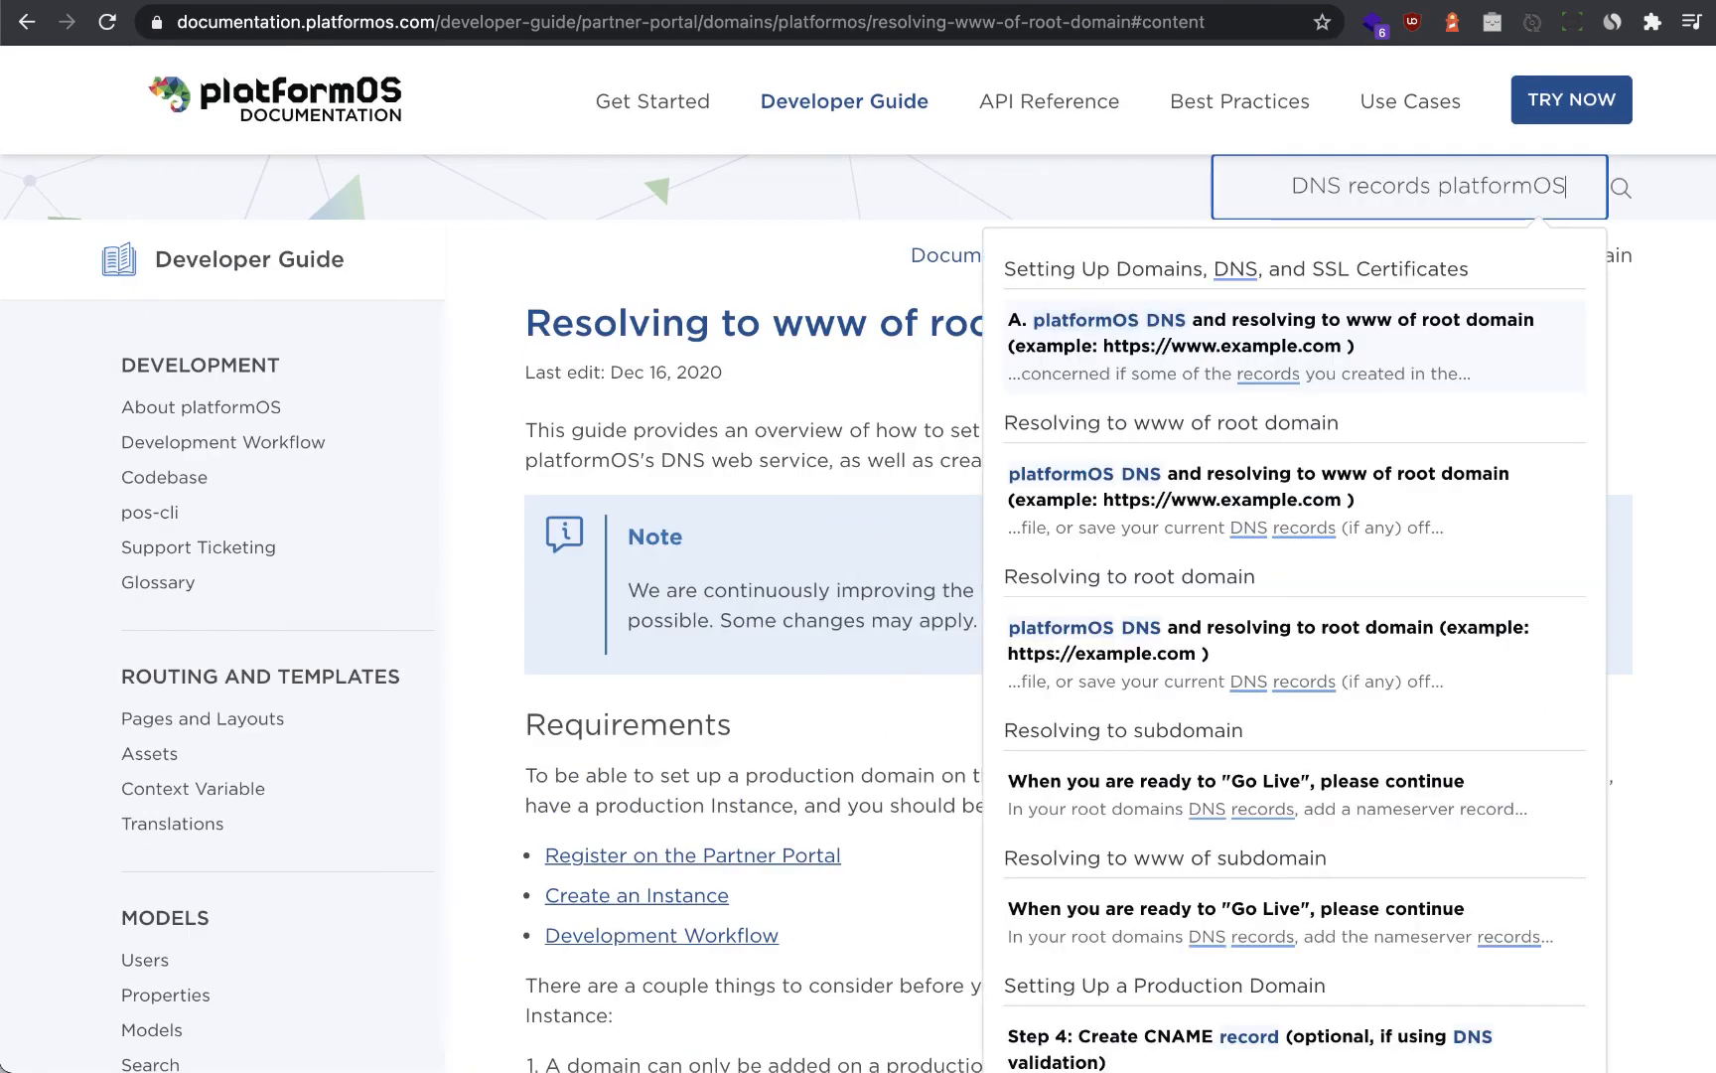
click(1169, 782)
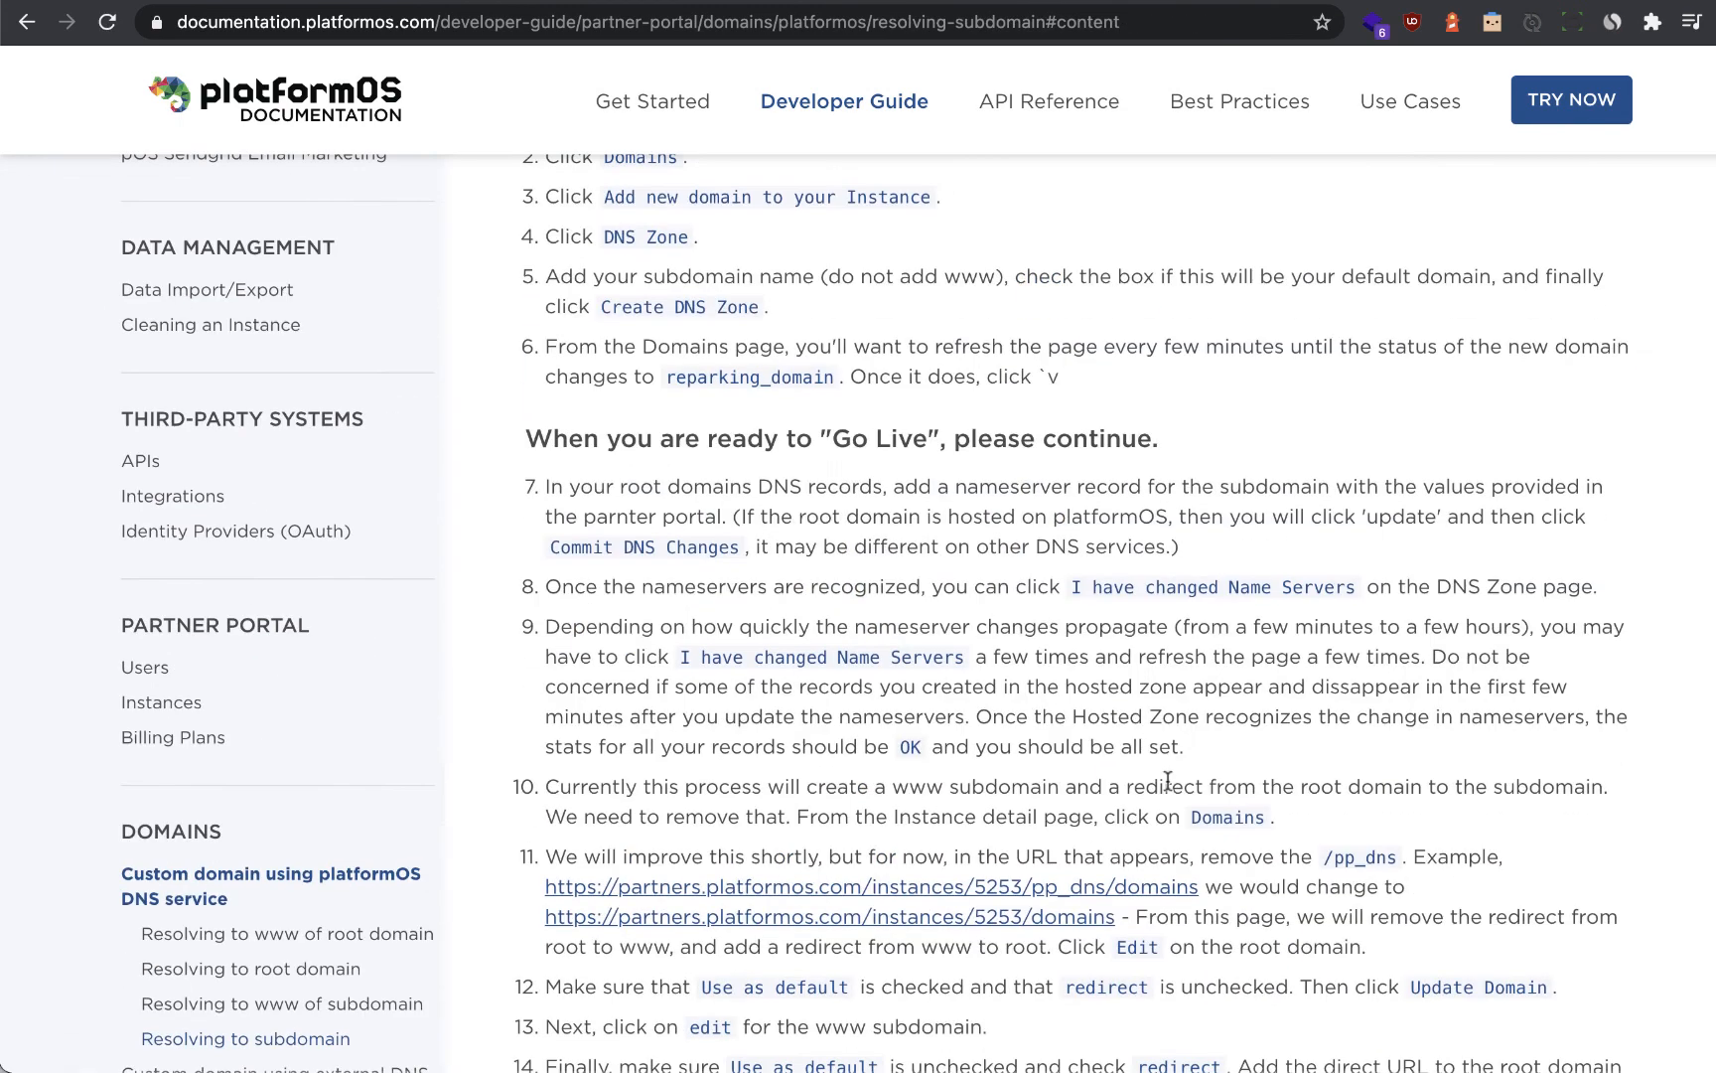
scroll(1167, 780, down, 5)
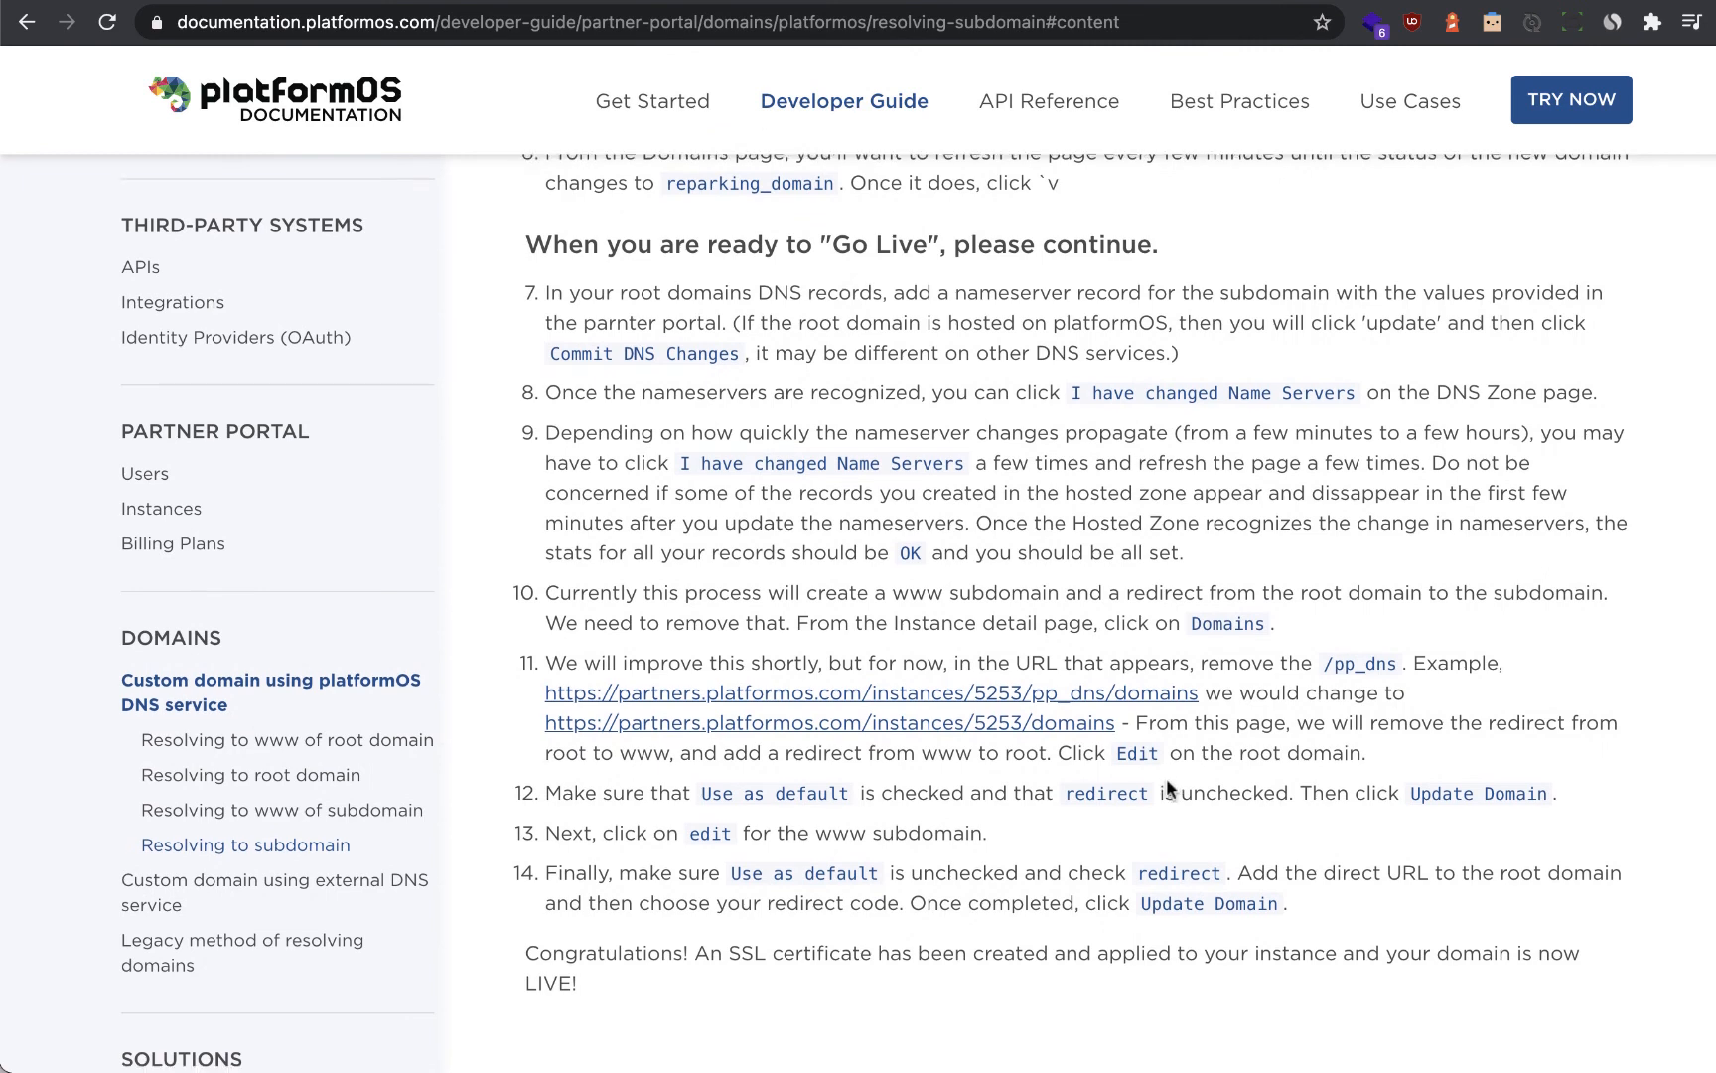